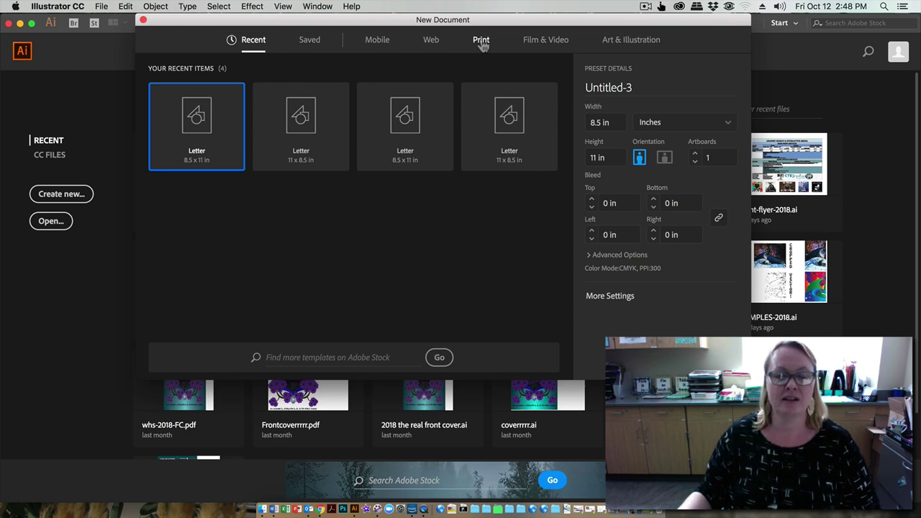
# - Create a new print document from the Letter preset in inches with landscape orientation, 11 x 8.5 in
pyautogui.click(482, 43)
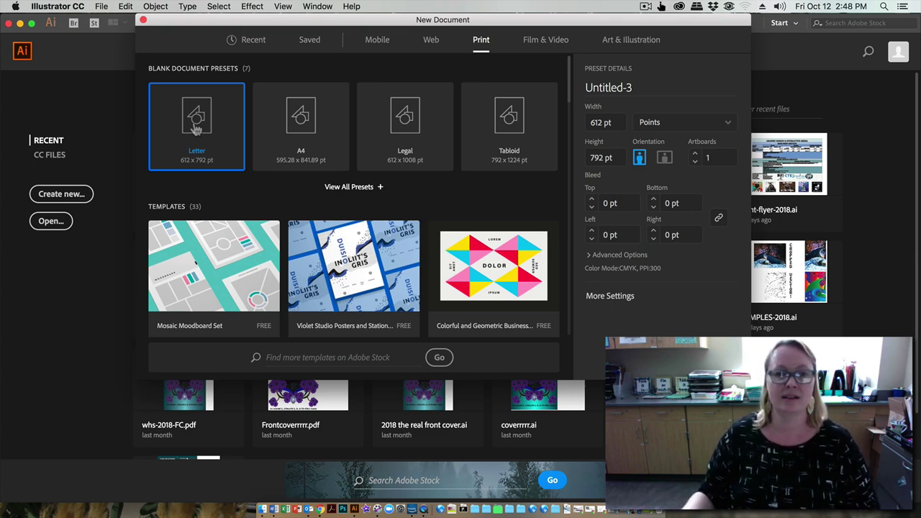
pyautogui.click(685, 128)
pyautogui.click(669, 184)
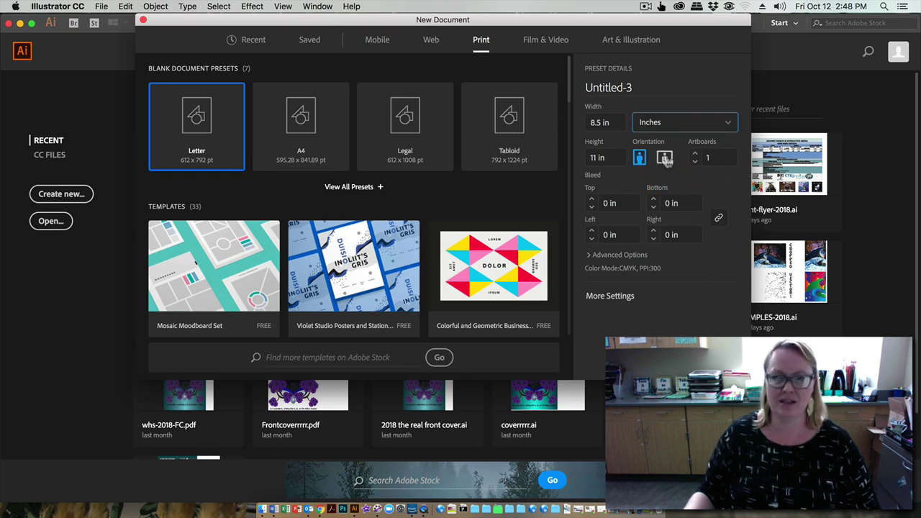
pyautogui.click(665, 158)
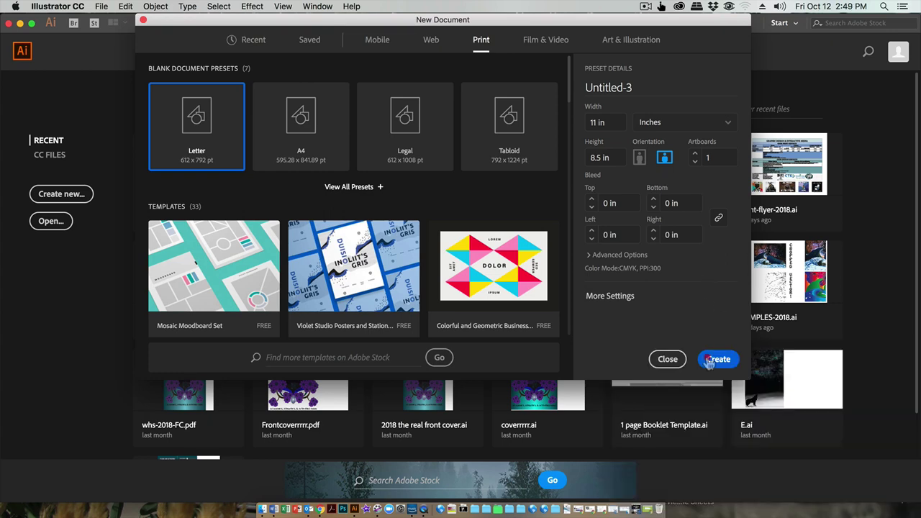
pyautogui.click(707, 359)
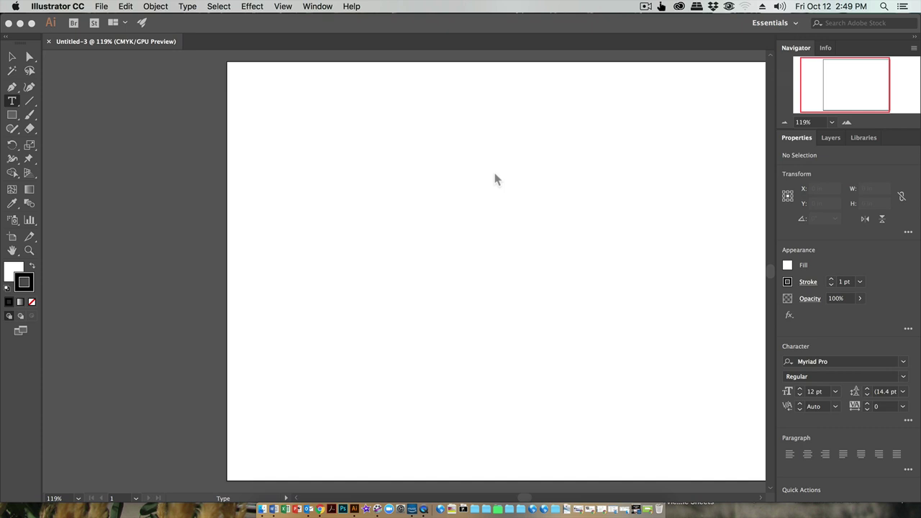
# - Fit the artboard in the window and switch the workspace to Essentials Classic
pyautogui.moveTo(839, 81); pyautogui.dragTo(860, 85)
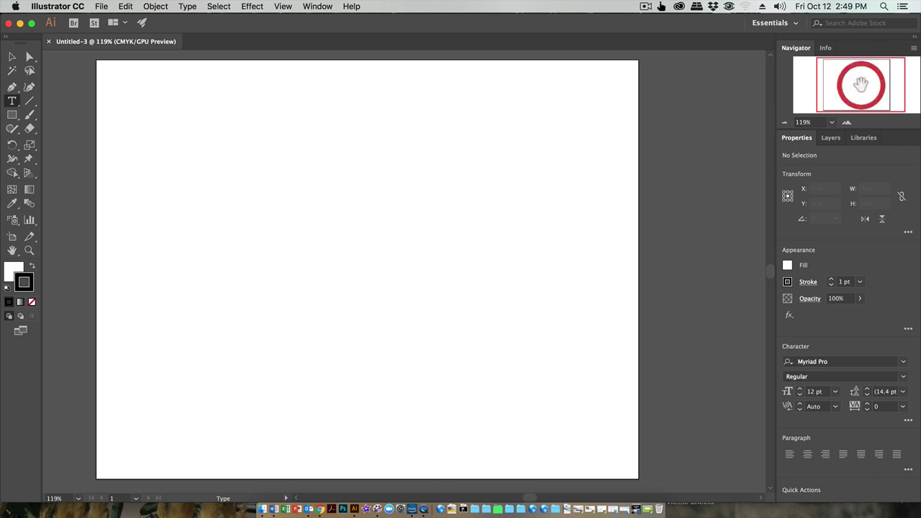
pyautogui.press('super+0')
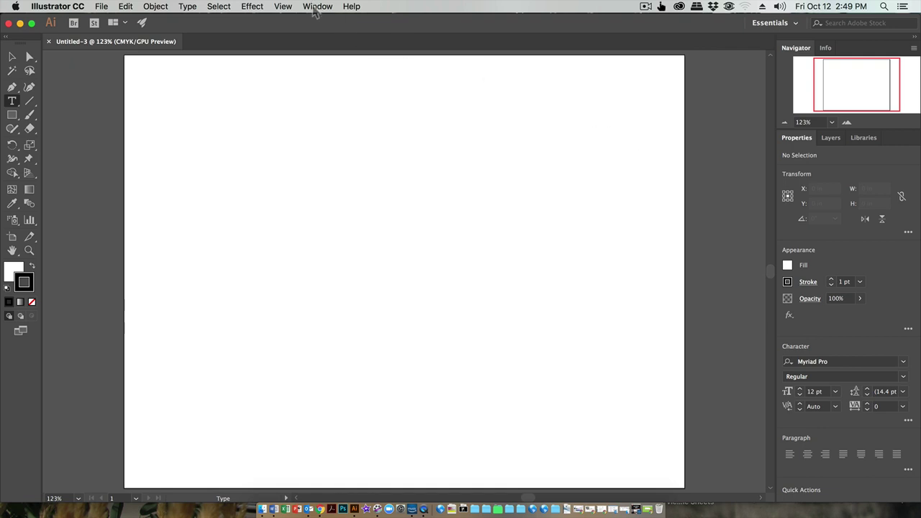
pyautogui.click(316, 8)
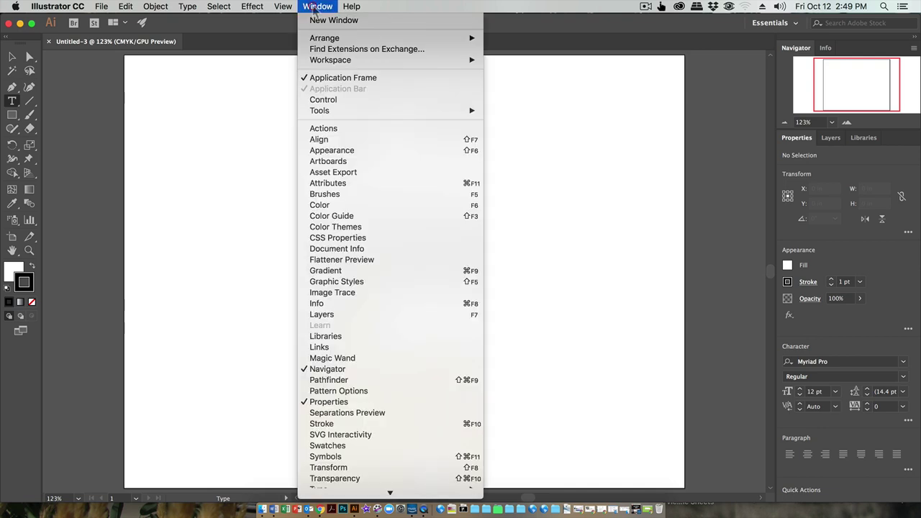
pyautogui.moveTo(322, 64)
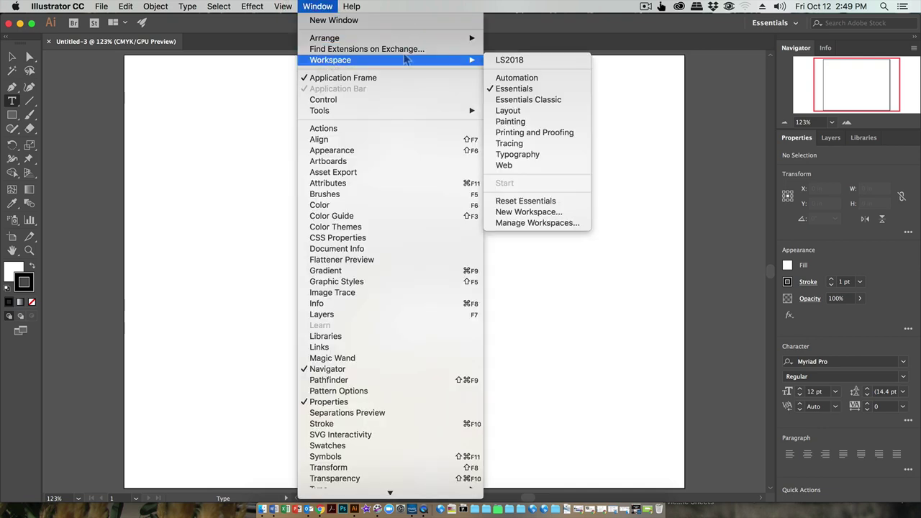
pyautogui.click(506, 99)
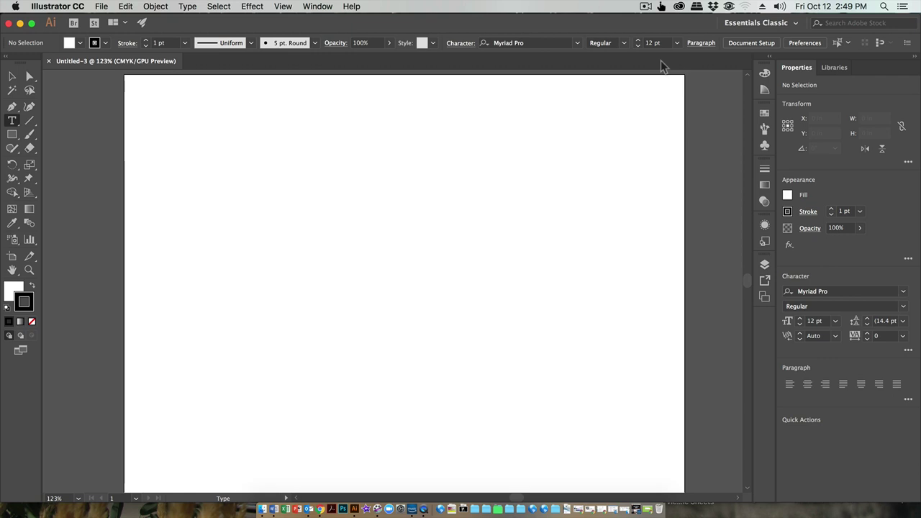
# - Show the Navigator panel and dock it above the Properties panel
pyautogui.click(316, 7)
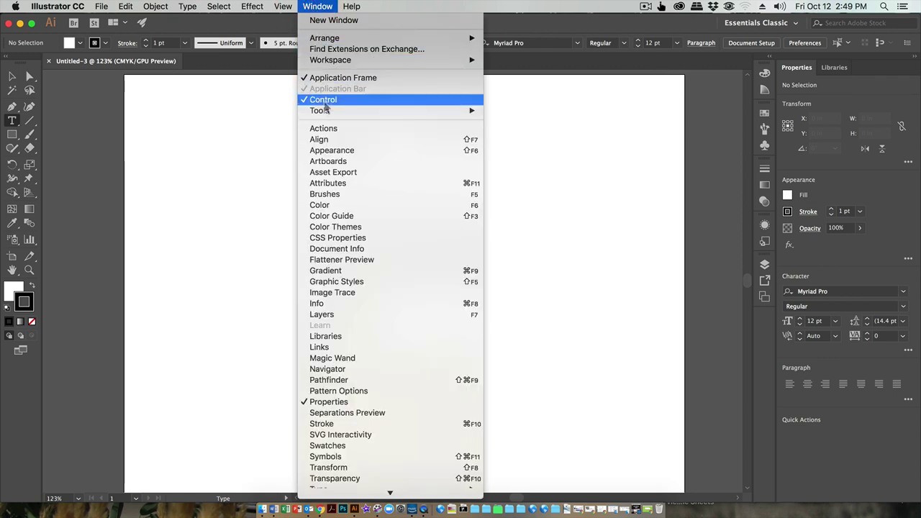
pyautogui.click(363, 370)
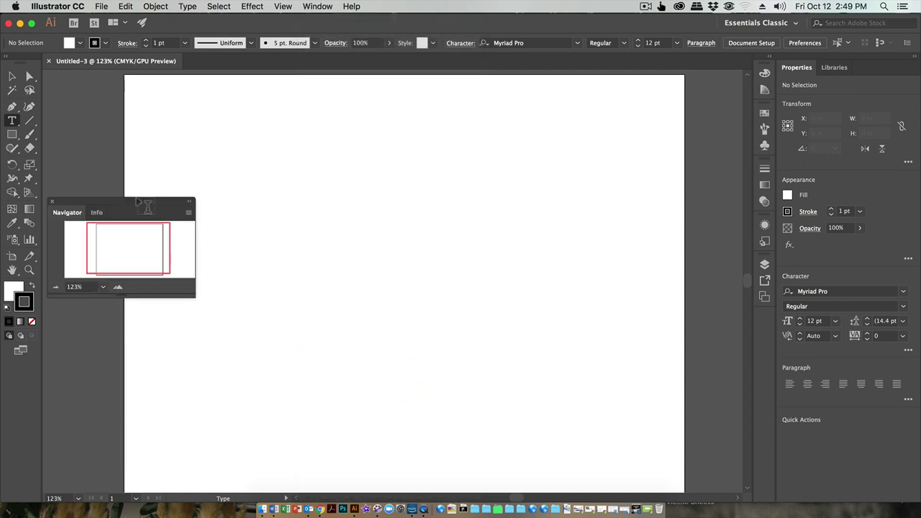
pyautogui.moveTo(165, 212); pyautogui.dragTo(854, 68)
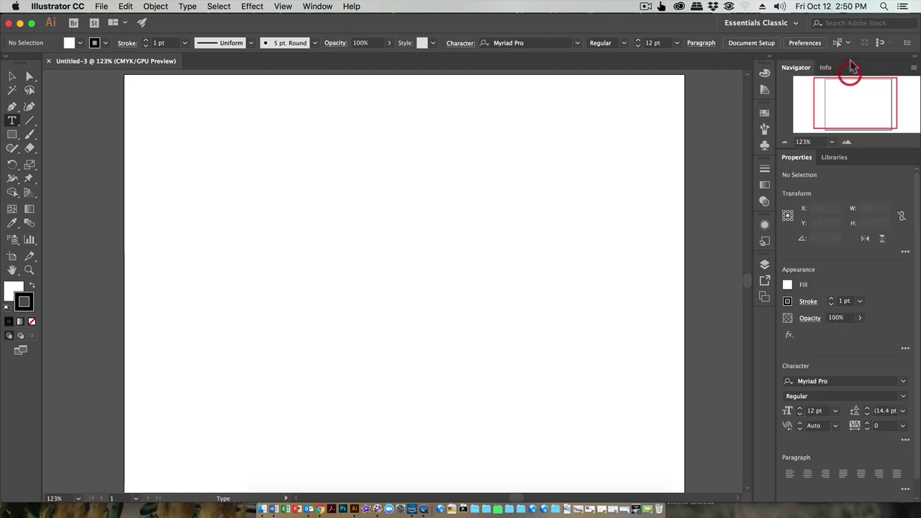
# - Show the Layers panel and dock its group between the Navigator and Properties panels
pyautogui.click(315, 6)
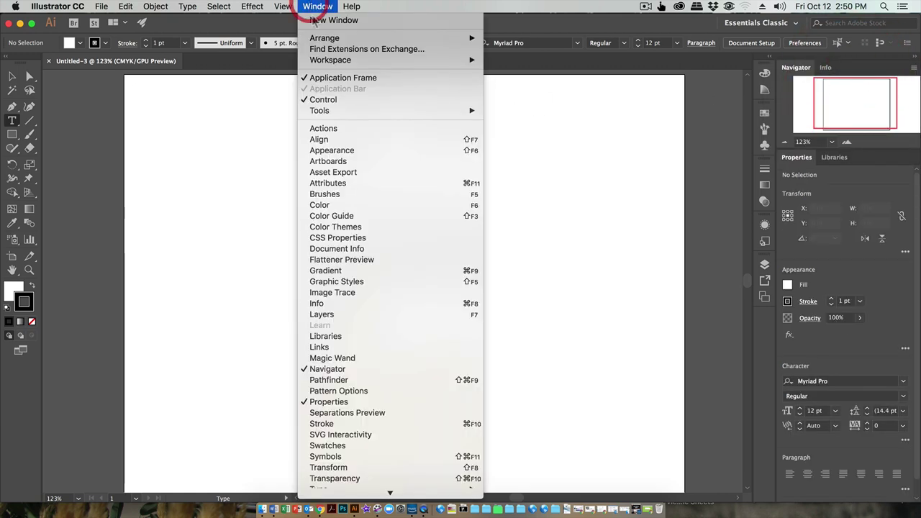
pyautogui.click(353, 317)
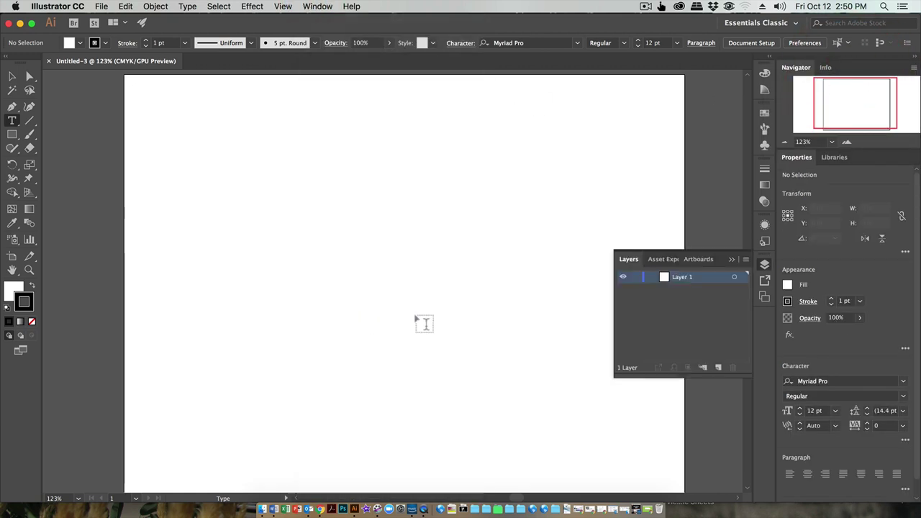
pyautogui.moveTo(729, 265); pyautogui.dragTo(878, 149)
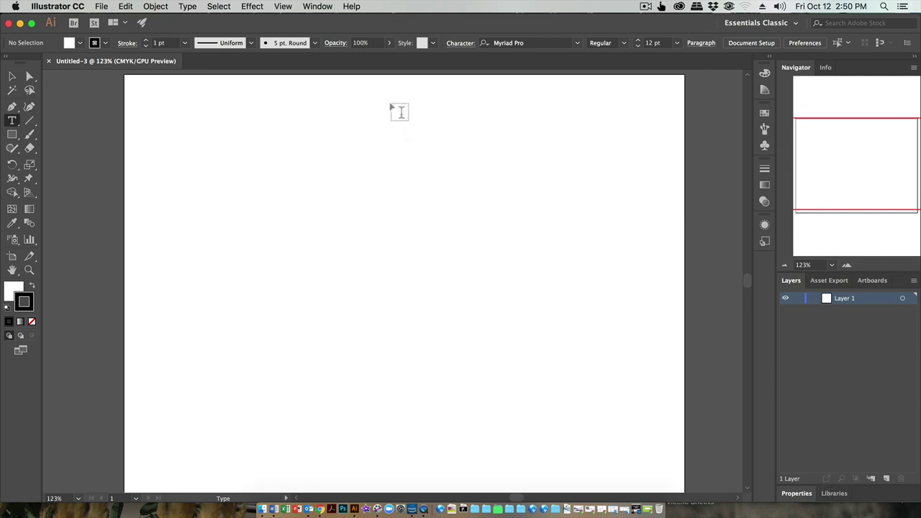
# - Save the current panel layout as a new workspace named "ls"
pyautogui.click(316, 7)
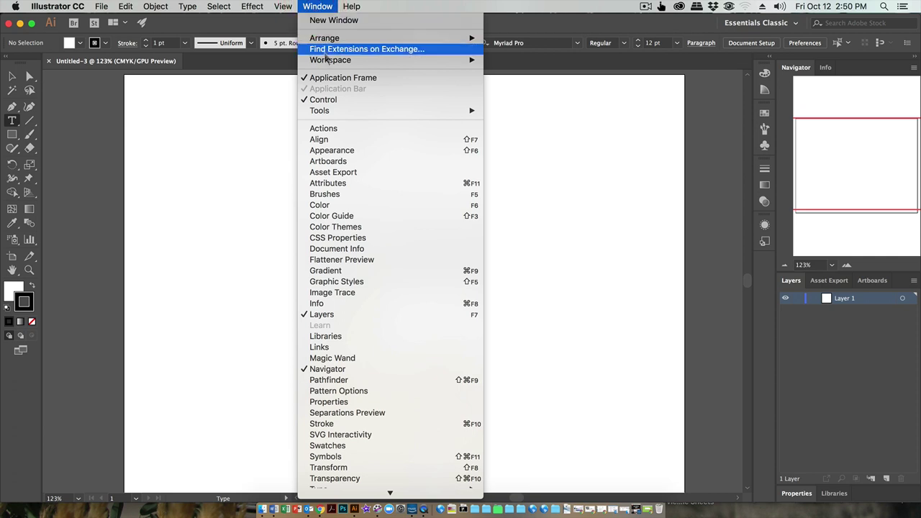
pyautogui.moveTo(403, 60)
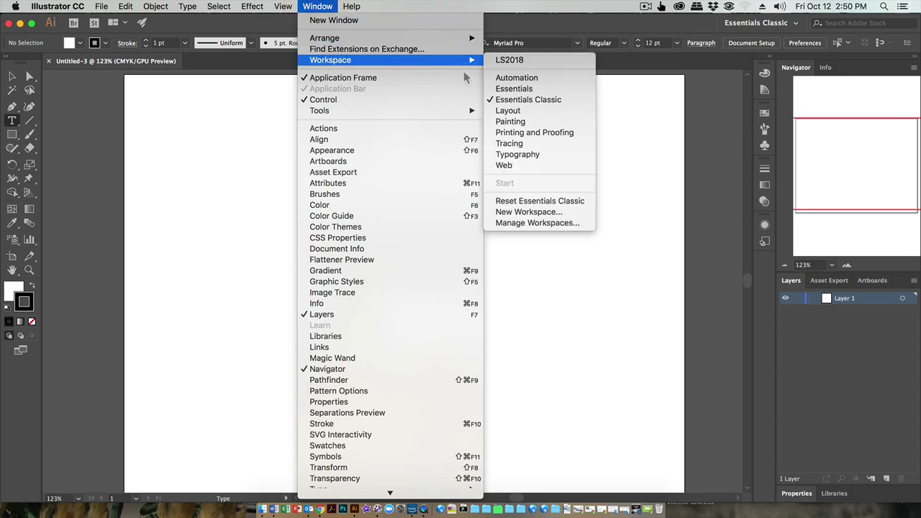
pyautogui.click(526, 212)
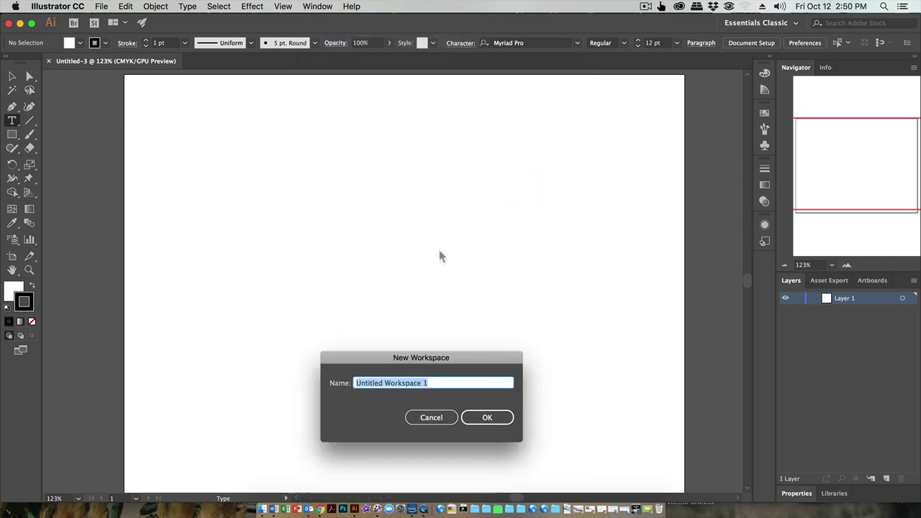
pyautogui.write('Is')
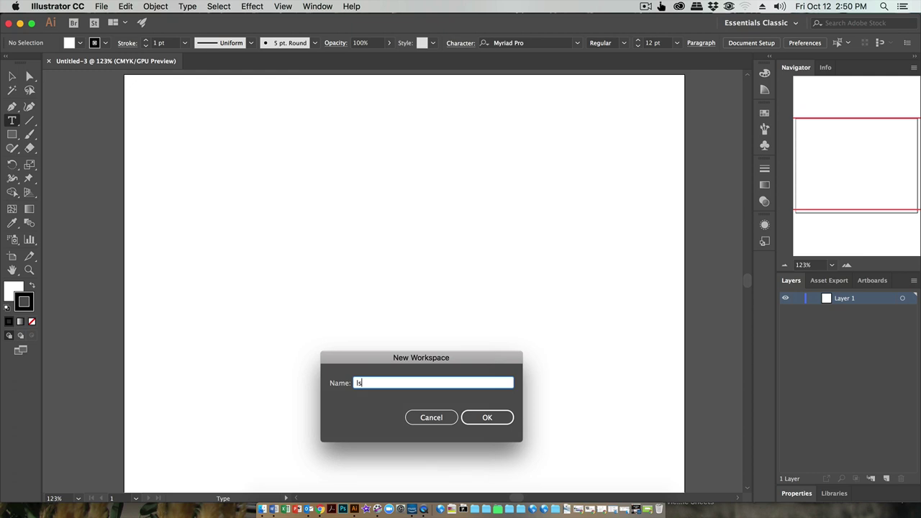
pyautogui.click(490, 418)
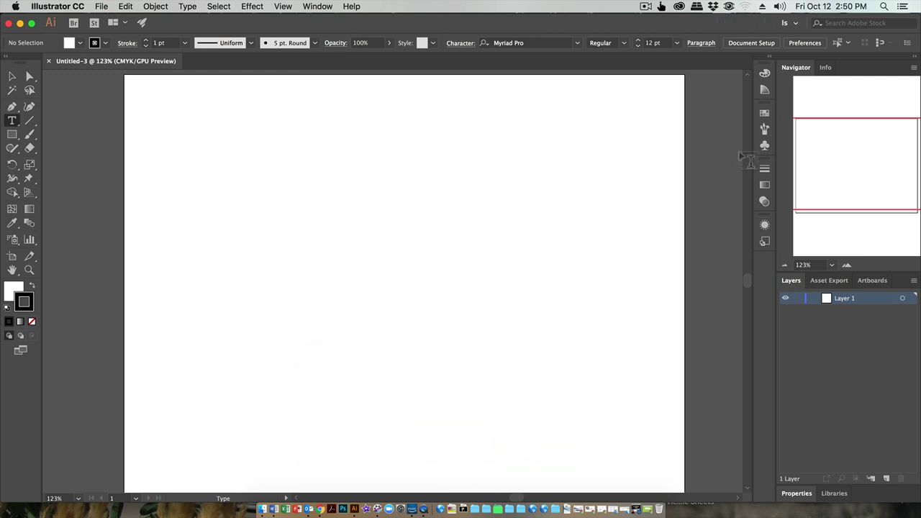
# - Detach the Swatches, Gradient and Navigator panels from the dock so they float over the canvas
pyautogui.click(765, 118)
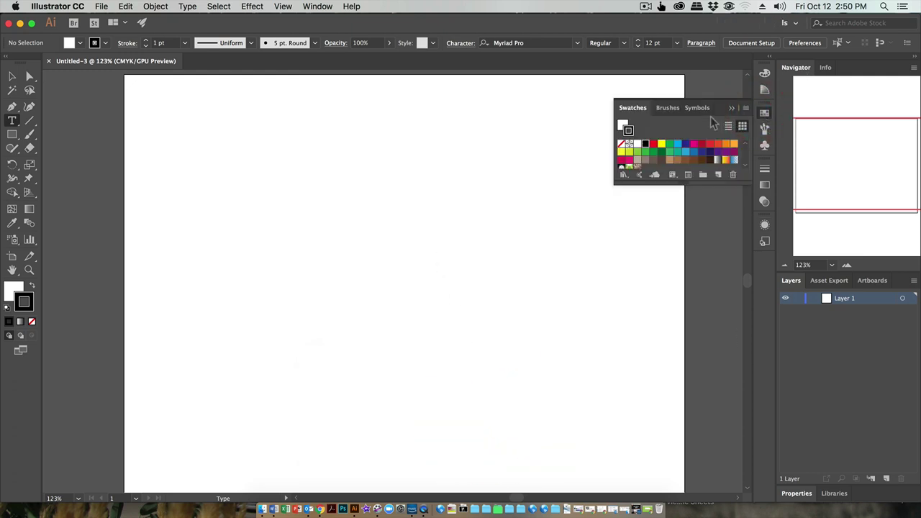
pyautogui.moveTo(636, 115); pyautogui.dragTo(555, 123)
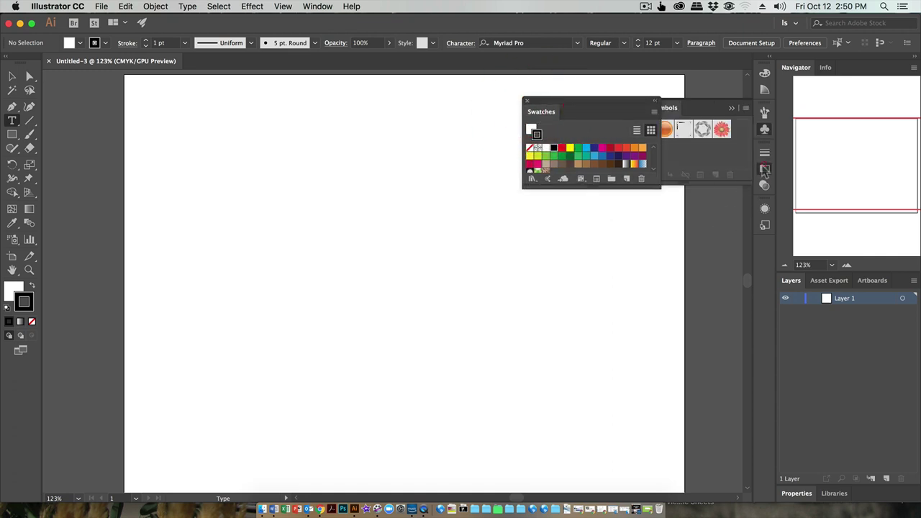
pyautogui.click(764, 169)
pyautogui.moveTo(652, 148)
pyautogui.mouseDown()
pyautogui.moveTo(669, 204)
pyautogui.moveTo(673, 290)
pyautogui.mouseUp()
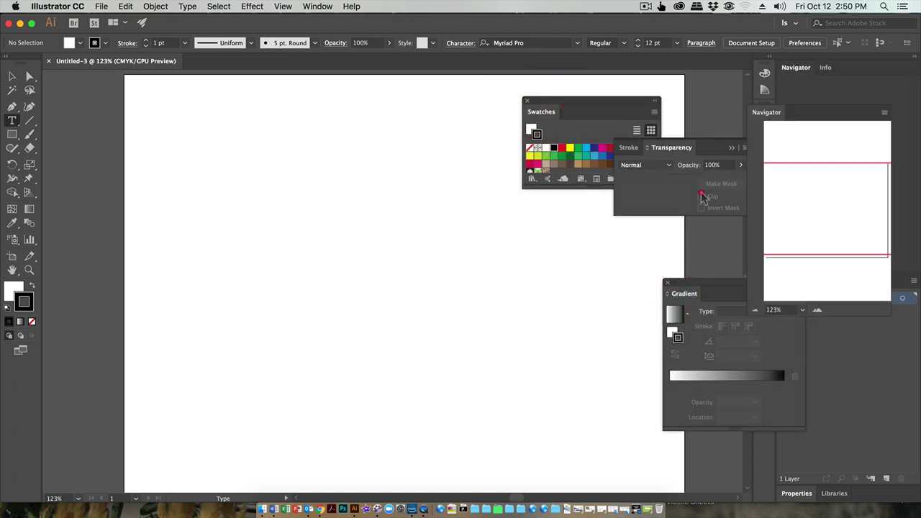
pyautogui.moveTo(796, 67); pyautogui.dragTo(533, 227)
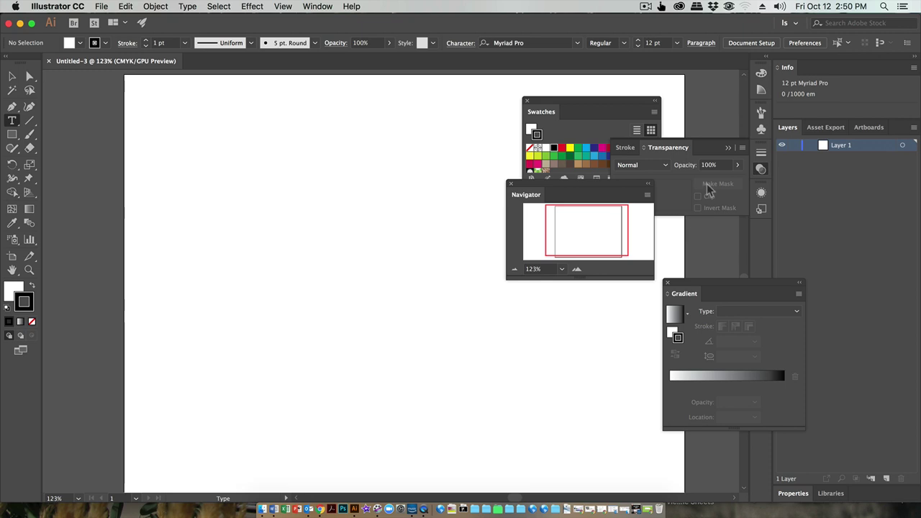
# - Reset the "ls" workspace to its saved panel layout
pyautogui.click(317, 6)
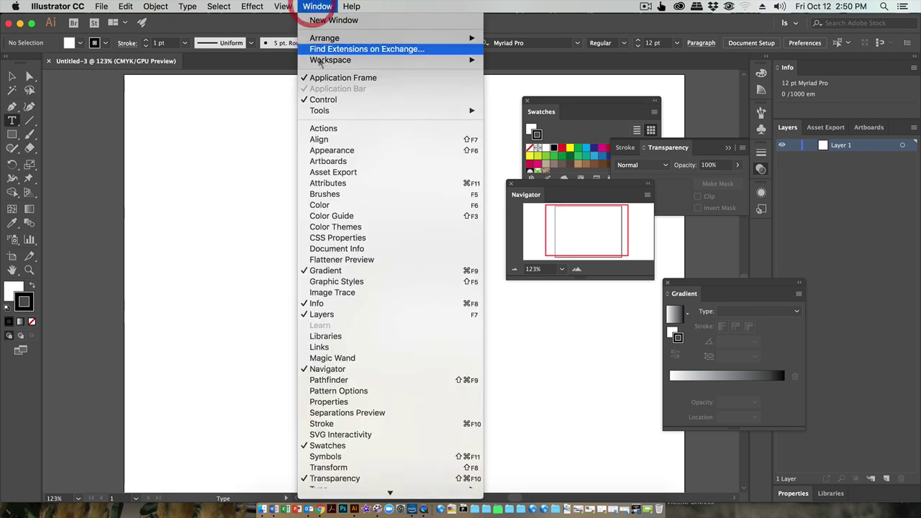
pyautogui.moveTo(322, 63)
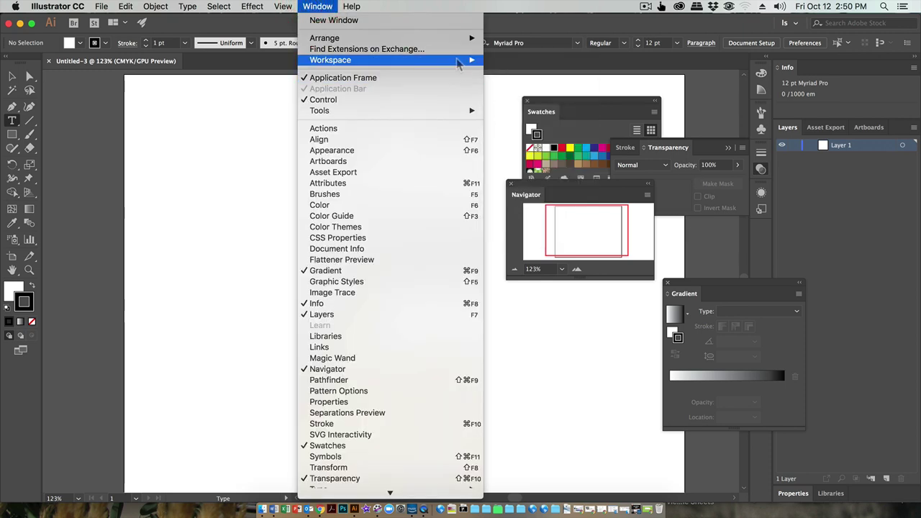
pyautogui.click(512, 212)
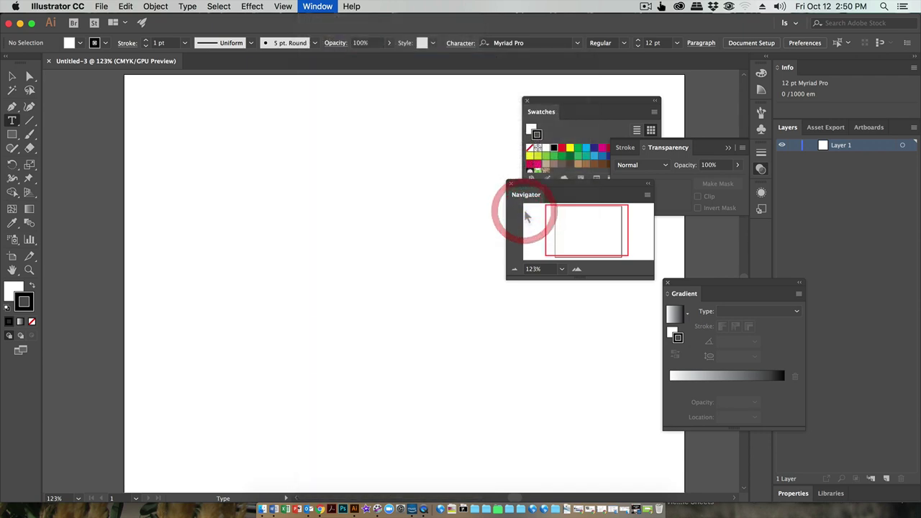
# - Switch to the LS2018 workspace and dock the Actions panel in the Layers group, with Layers in front
pyautogui.click(318, 6)
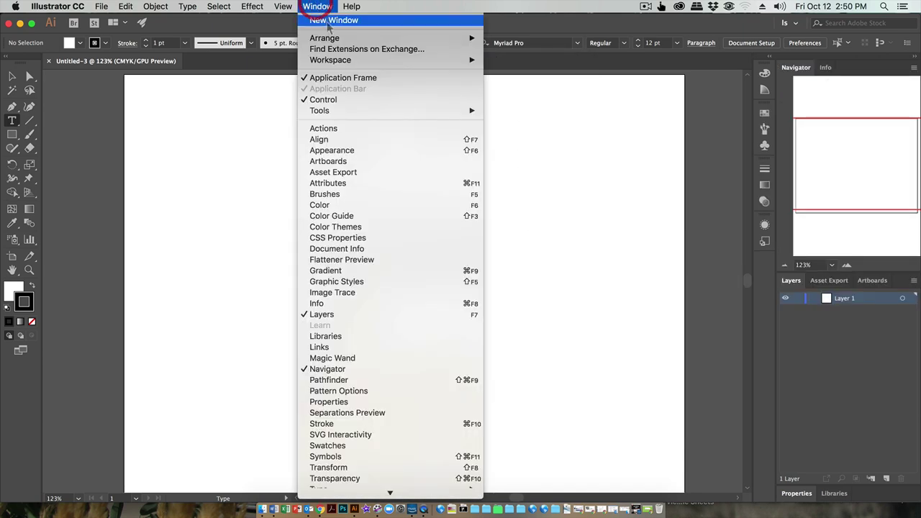
pyautogui.moveTo(338, 62)
pyautogui.click(507, 71)
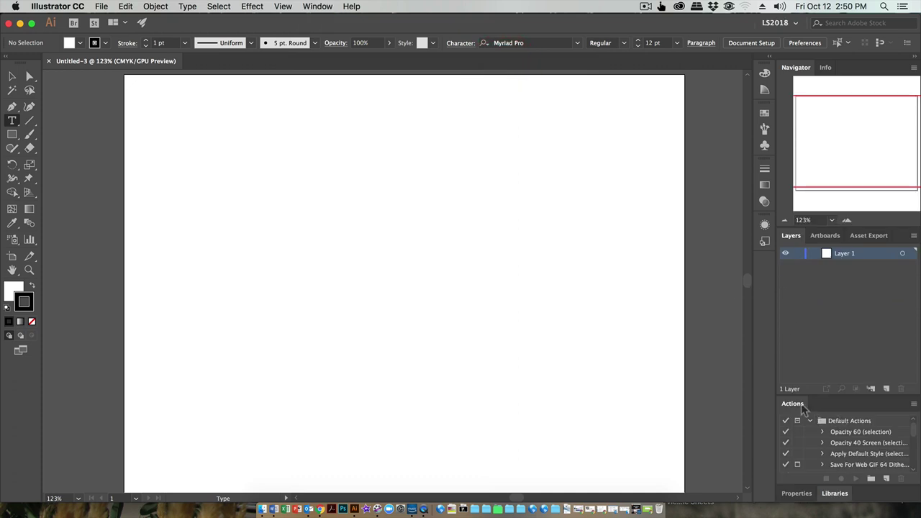
pyautogui.moveTo(793, 404); pyautogui.dragTo(897, 240)
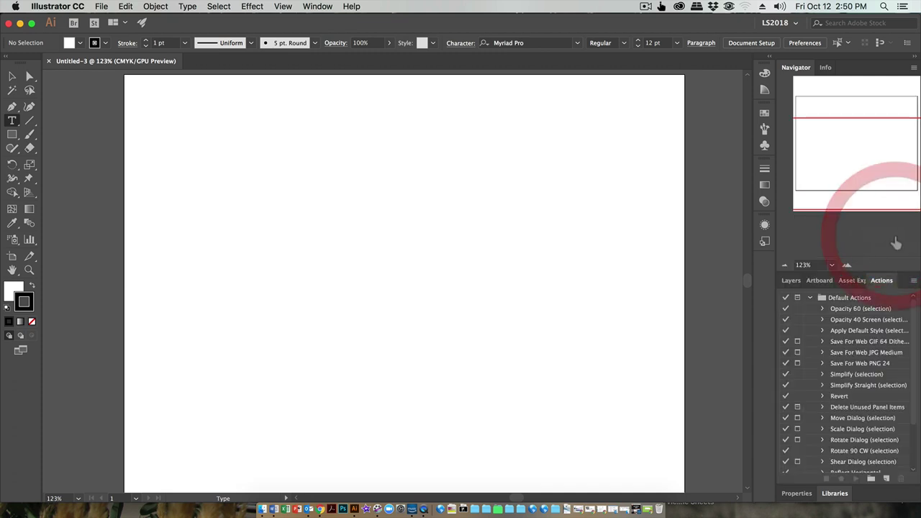
pyautogui.click(787, 281)
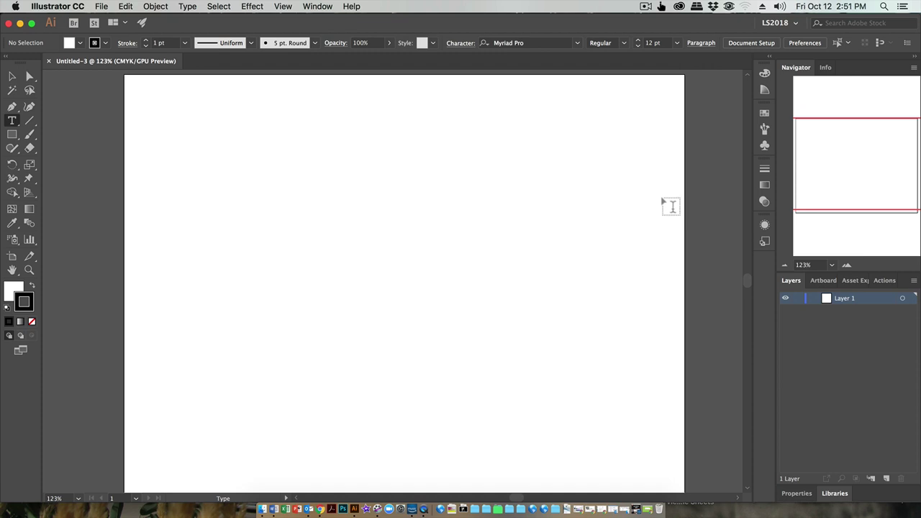
# - Tear off the Line Segment tool group as a floating panel beside the toolbar, with the Line Segment tool active
pyautogui.click(12, 77)
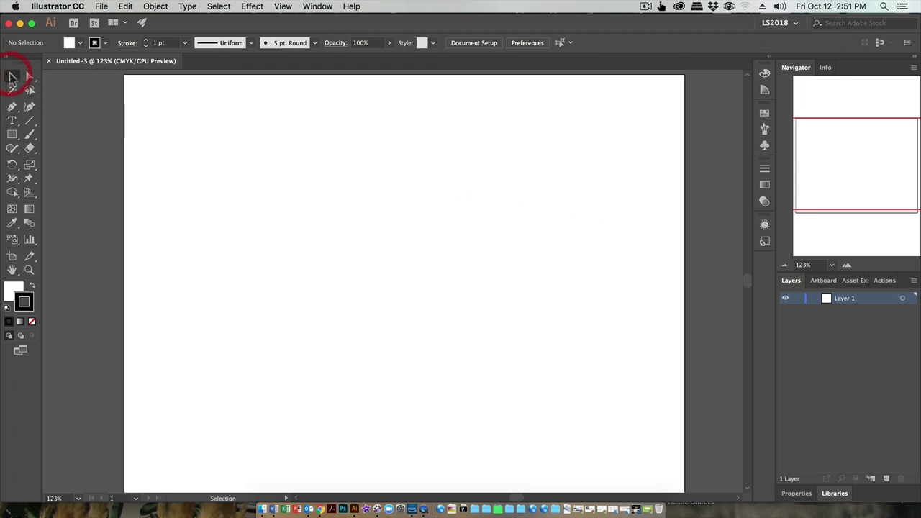
pyautogui.click(29, 121)
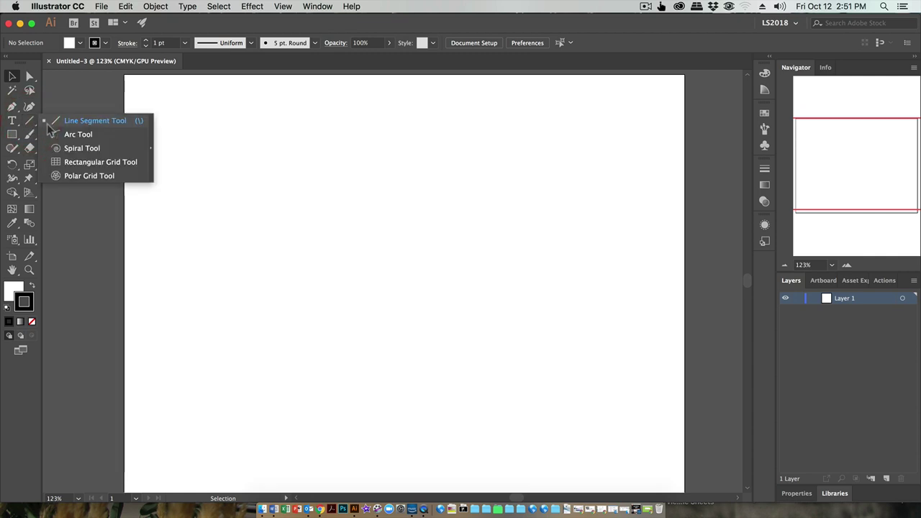
pyautogui.click(89, 123)
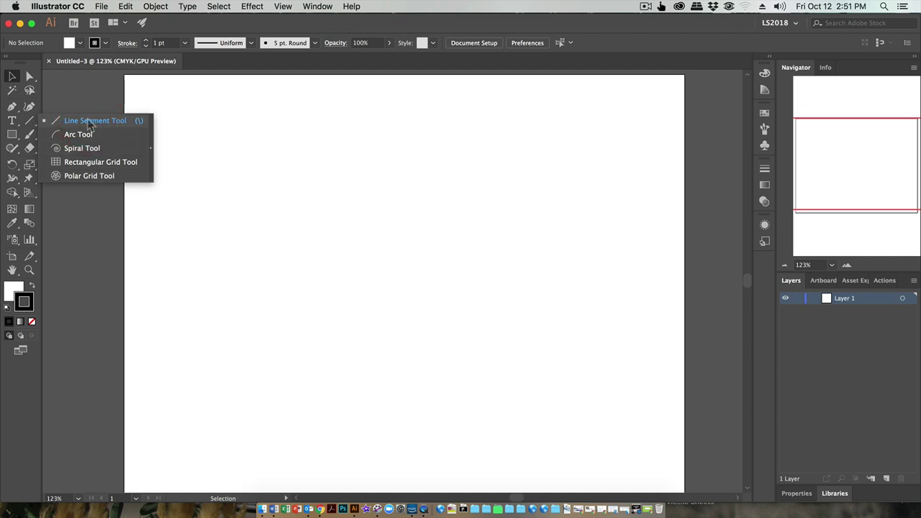
pyautogui.moveTo(37, 126); pyautogui.dragTo(151, 144)
pyautogui.moveTo(71, 126); pyautogui.dragTo(92, 115)
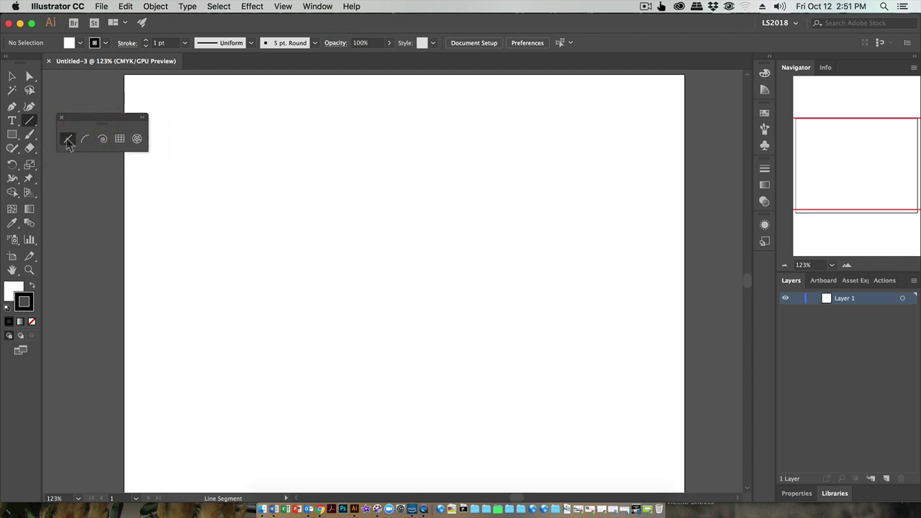
# - Draw four straight lines at different angles that cross near one point in the upper part of the artboard
pyautogui.moveTo(175, 119)
pyautogui.mouseDown()
pyautogui.moveTo(252, 165)
pyautogui.moveTo(467, 211)
pyautogui.moveTo(537, 251)
pyautogui.mouseUp()
pyautogui.moveTo(265, 239); pyautogui.dragTo(445, 108)
pyautogui.moveTo(280, 186); pyautogui.dragTo(445, 174)
pyautogui.moveTo(319, 113); pyautogui.dragTo(367, 247)
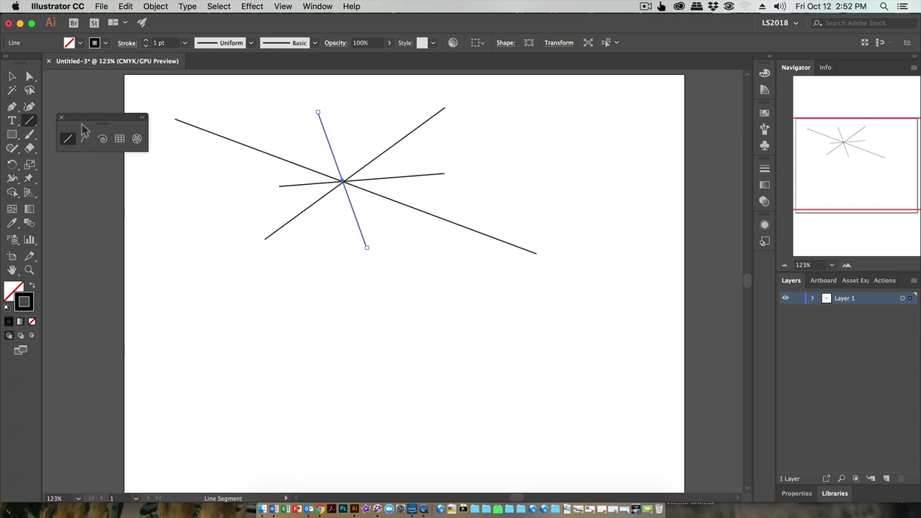
# - Move the floating line tools panel upward, and reposition the steepest line so its upper end meets the rising diagonal's lower end
pyautogui.moveTo(85, 119); pyautogui.dragTo(78, 87)
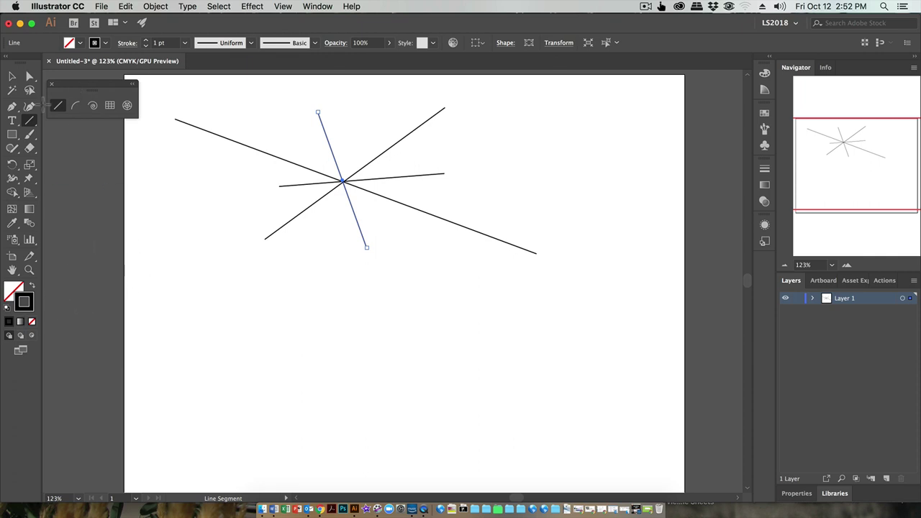
pyautogui.click(11, 75)
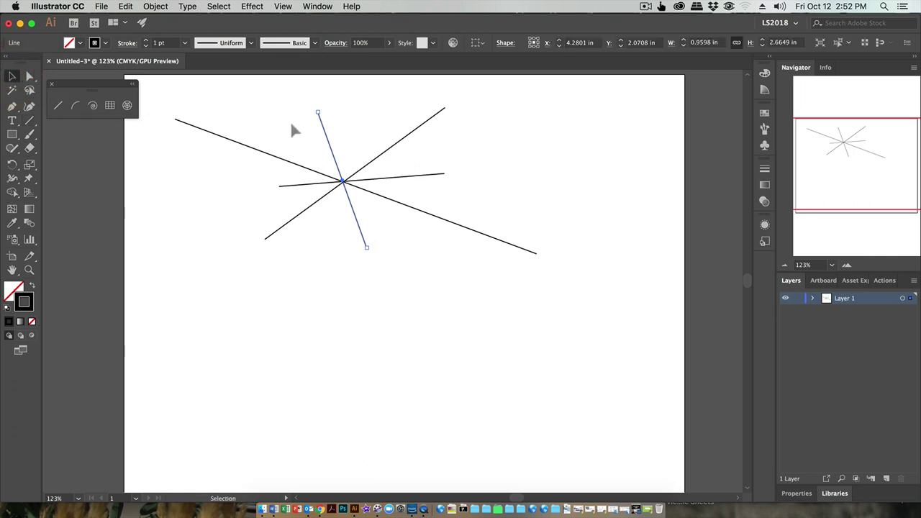
pyautogui.moveTo(318, 113)
pyautogui.mouseDown()
pyautogui.moveTo(302, 87)
pyautogui.moveTo(318, 113)
pyautogui.mouseUp()
pyautogui.moveTo(343, 182)
pyautogui.mouseDown()
pyautogui.moveTo(346, 136)
pyautogui.moveTo(346, 184)
pyautogui.mouseUp()
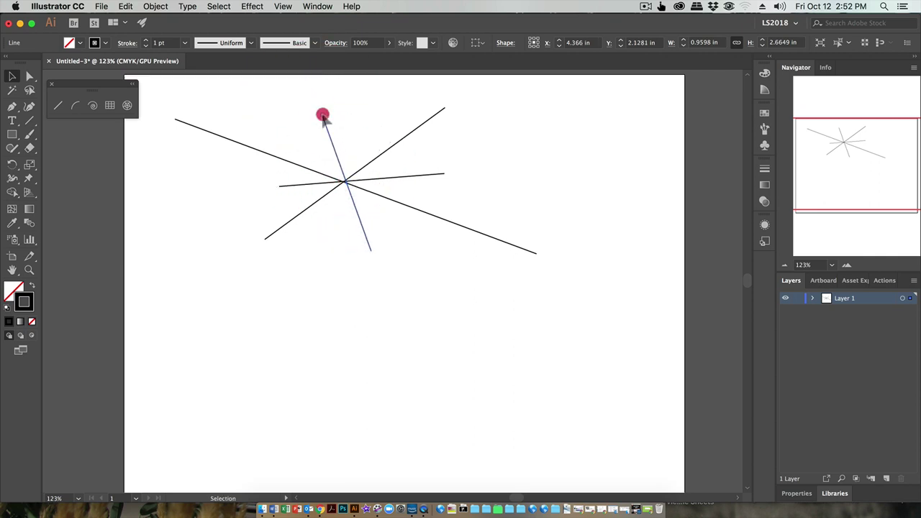
pyautogui.moveTo(323, 115); pyautogui.dragTo(265, 240)
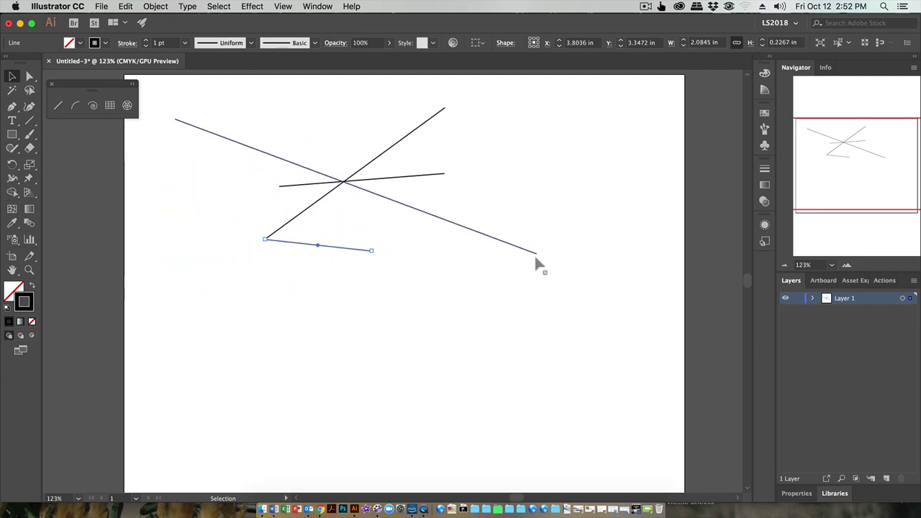
# - Join the long diagonal's lower end to the short line's free end, and move the nearly horizontal line to start there
pyautogui.moveTo(535, 258); pyautogui.dragTo(370, 250)
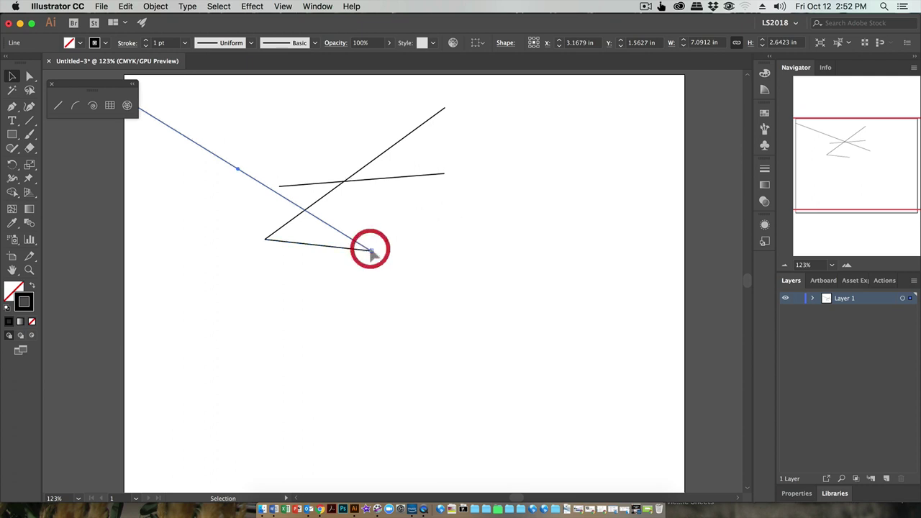
pyautogui.moveTo(281, 187); pyautogui.dragTo(432, 237)
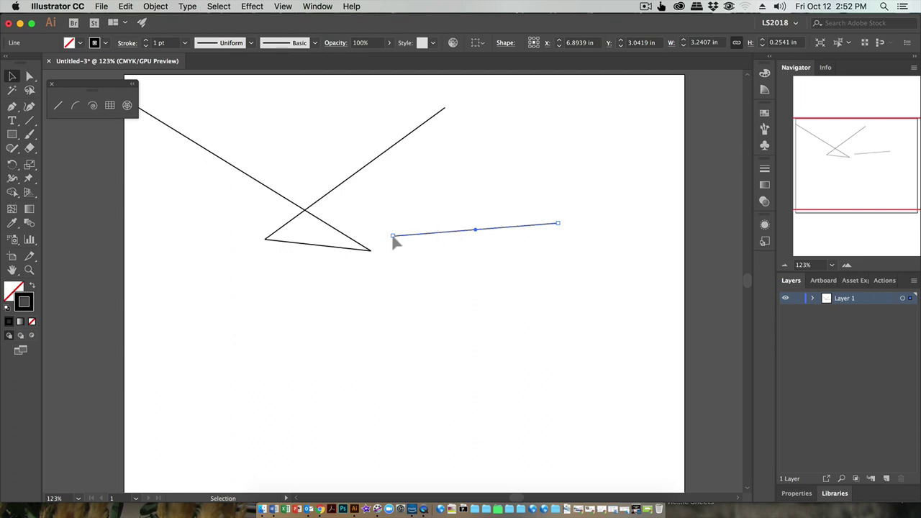
pyautogui.click(462, 231)
pyautogui.moveTo(462, 232); pyautogui.dragTo(441, 249)
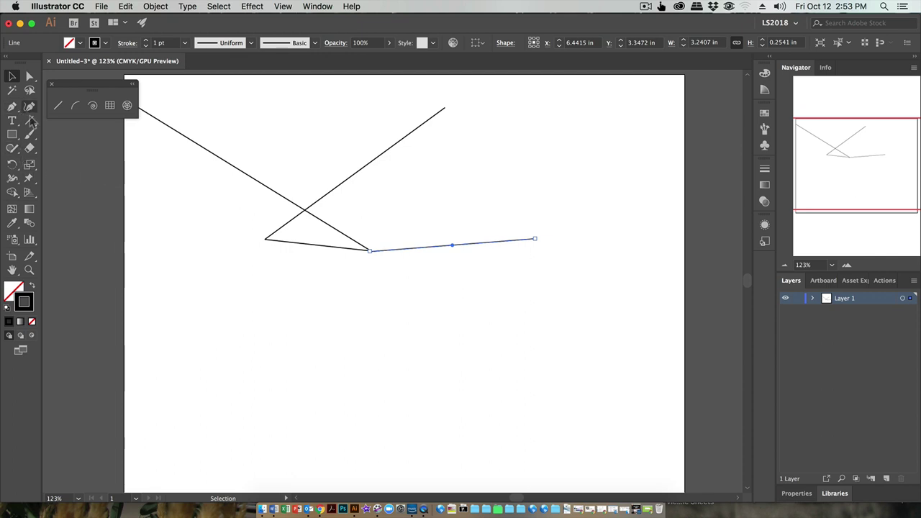
# - Toggle between the fill and stroke colors, and examine the stroke color in the Color Picker
pyautogui.click(60, 106)
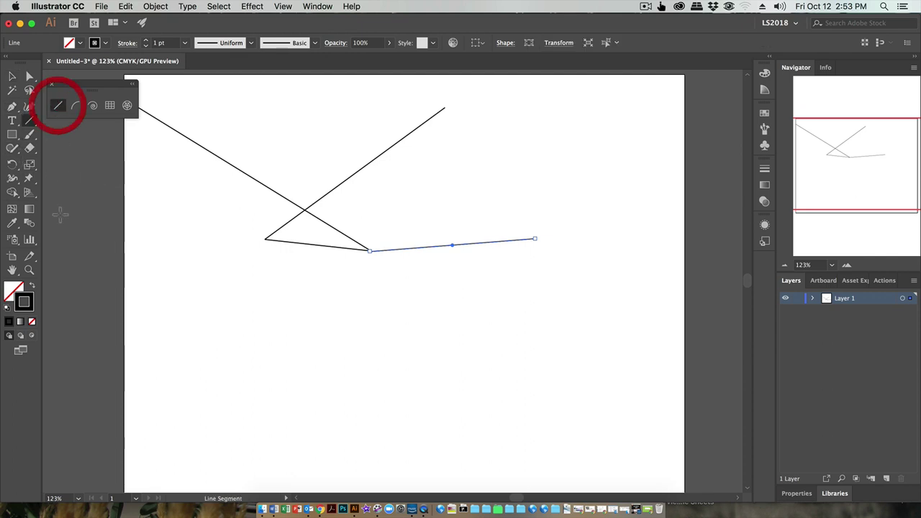
pyautogui.click(33, 297)
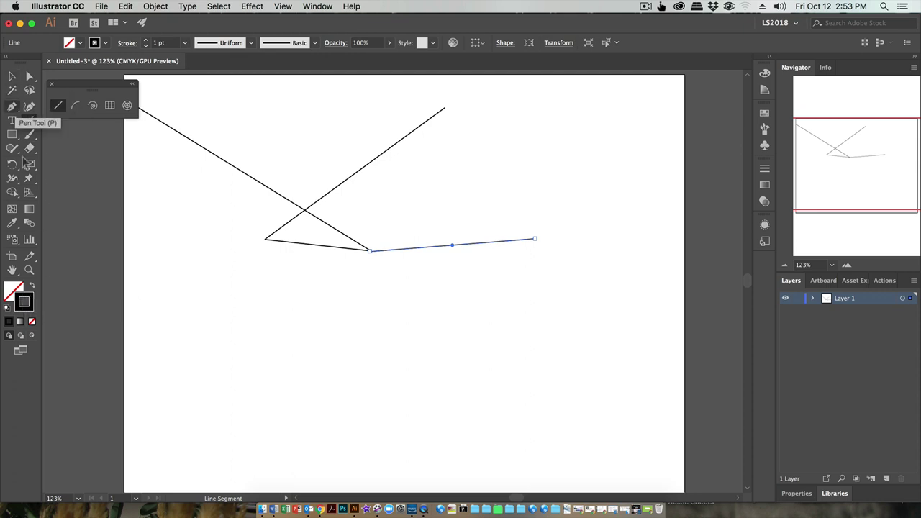
pyautogui.click(18, 294)
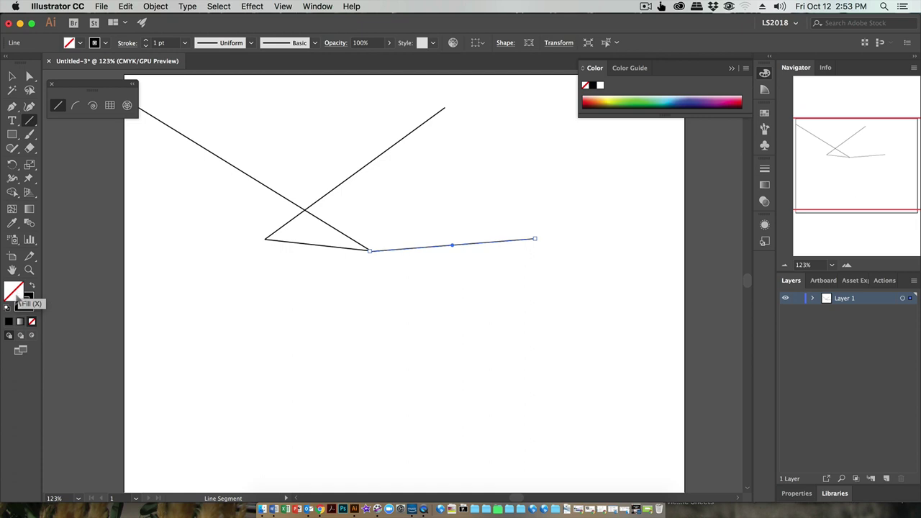
pyautogui.click(29, 308)
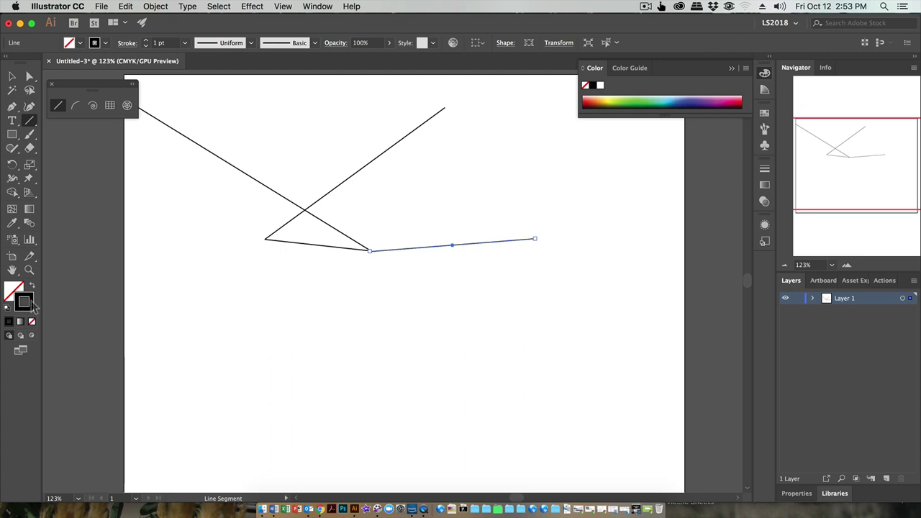
pyautogui.click(14, 291)
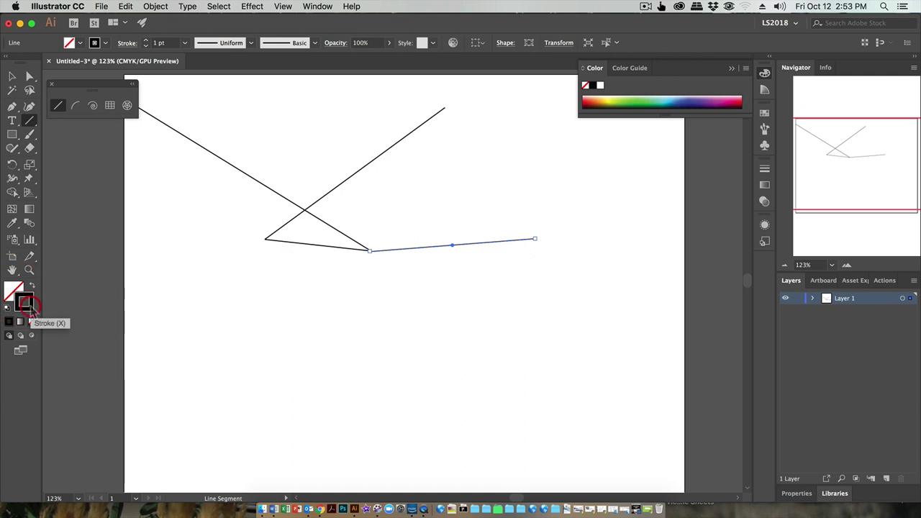
pyautogui.doubleClick(23, 308)
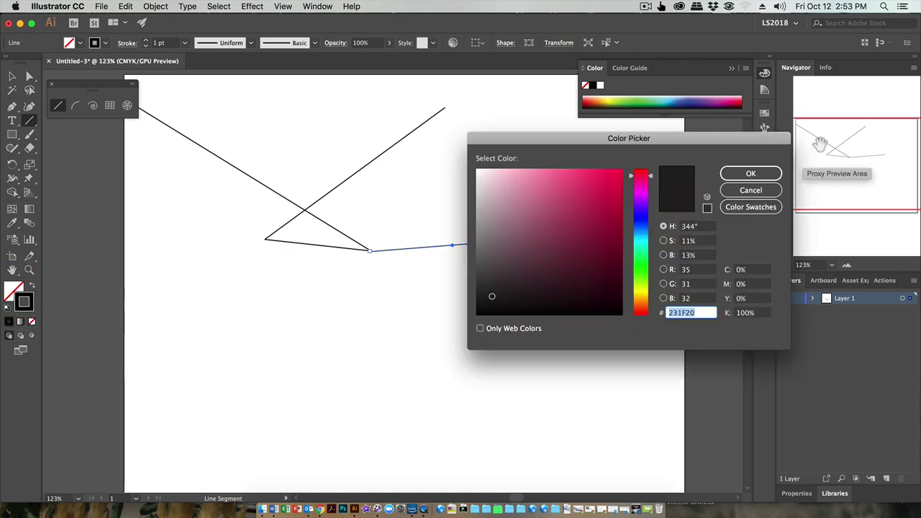
pyautogui.click(750, 190)
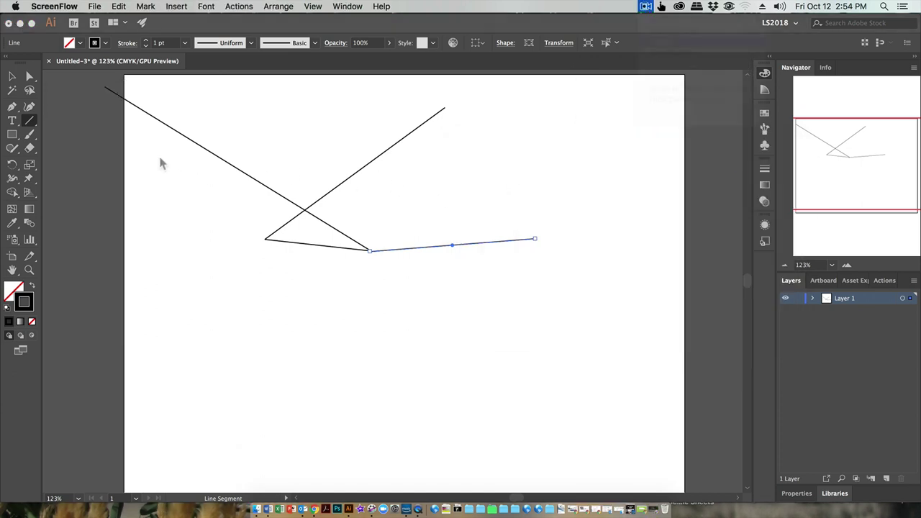
# - Activate the Selection tool and move the floating line tools panel down to uncover the long diagonal line's upper end
pyautogui.click(13, 78)
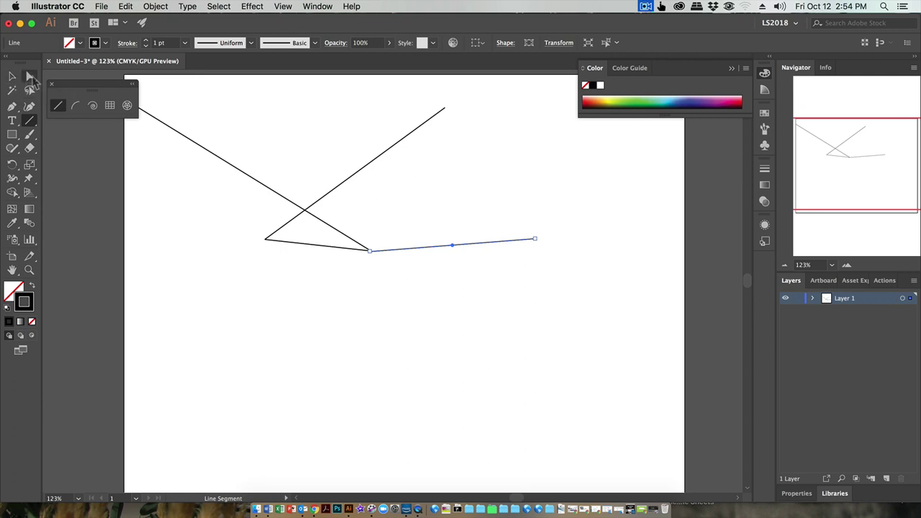
pyautogui.click(13, 76)
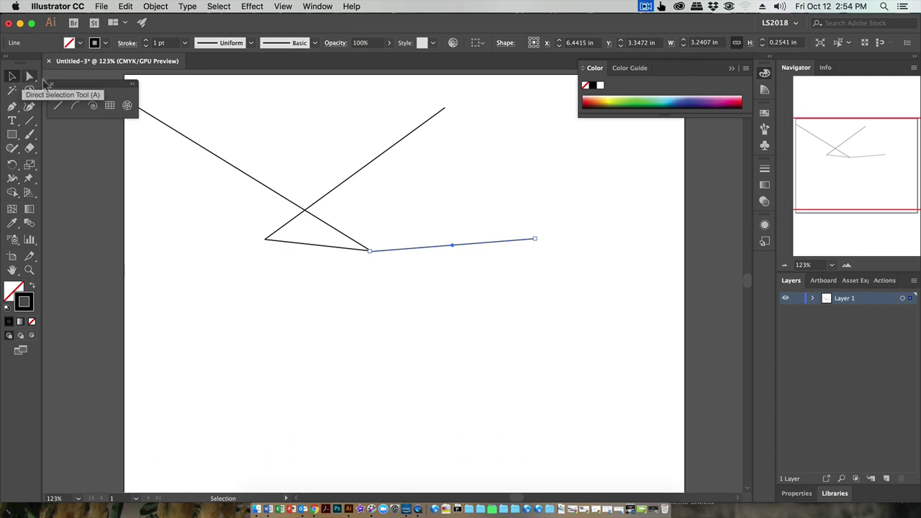
pyautogui.moveTo(72, 87); pyautogui.dragTo(64, 177)
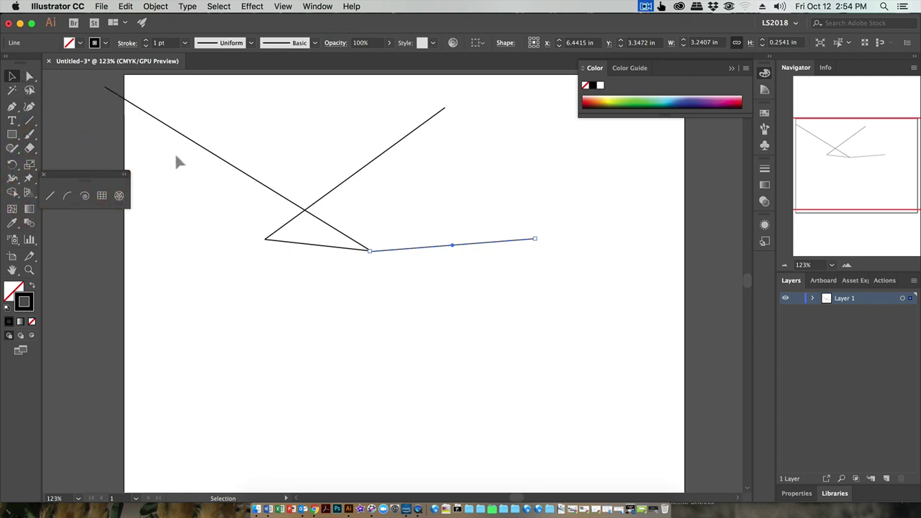
# - Select the long diagonal line and examine its stroke color in the Color Picker and the stroke swatches
pyautogui.click(194, 142)
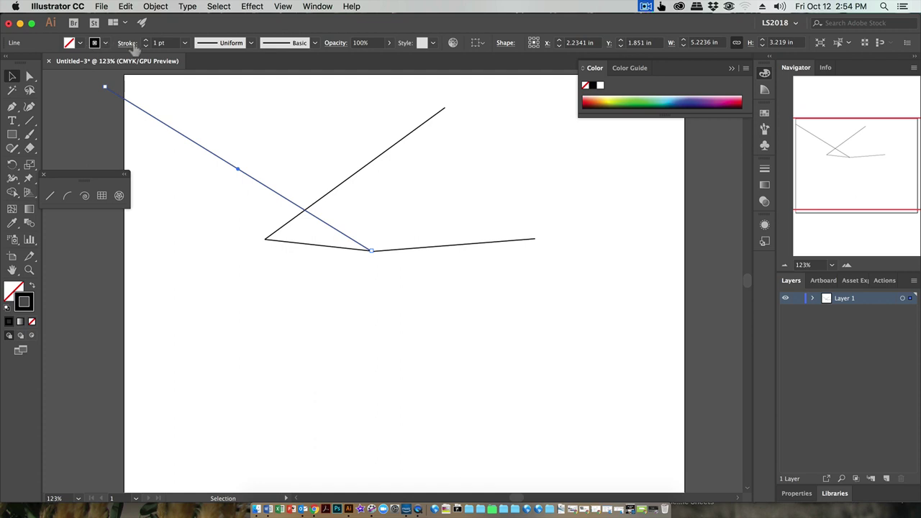
pyautogui.doubleClick(29, 301)
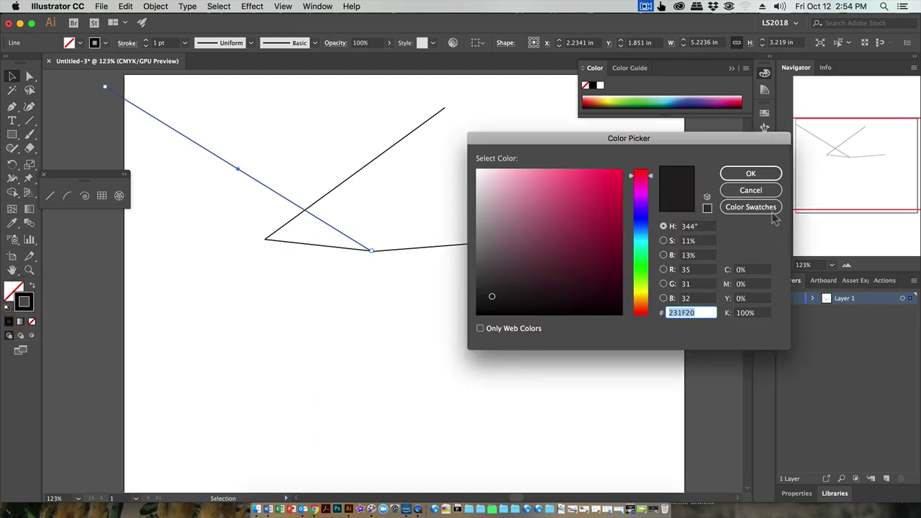
pyautogui.click(751, 190)
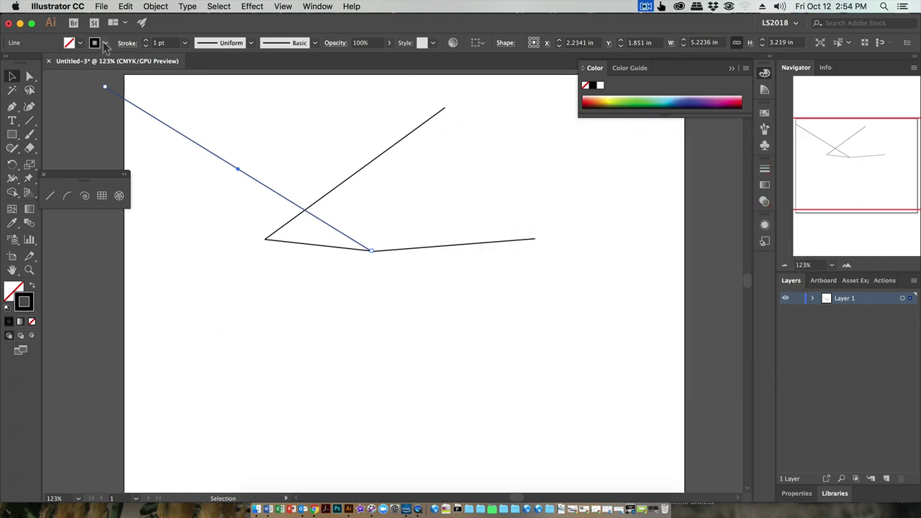
pyautogui.click(105, 43)
pyautogui.click(105, 43)
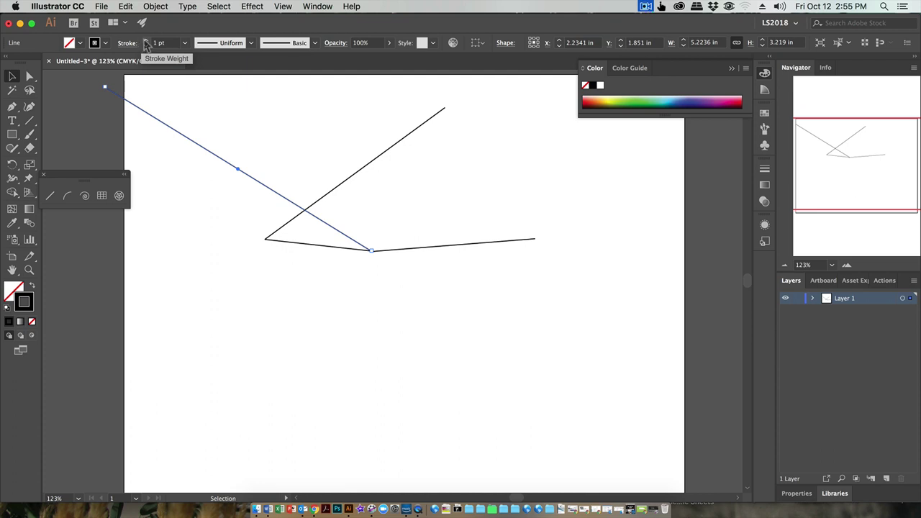
# - Set the long diagonal line's stroke weight to 0.25 pt and deselect it
pyautogui.click(185, 43)
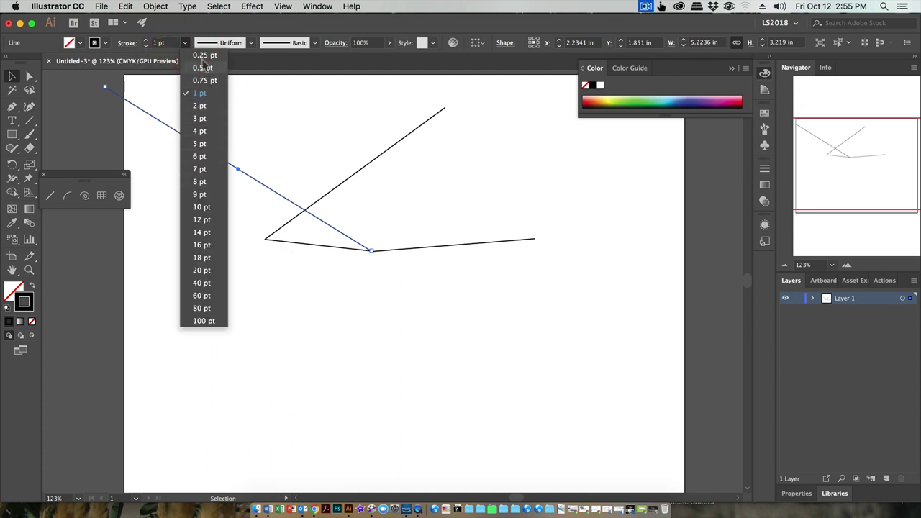
pyautogui.click(204, 55)
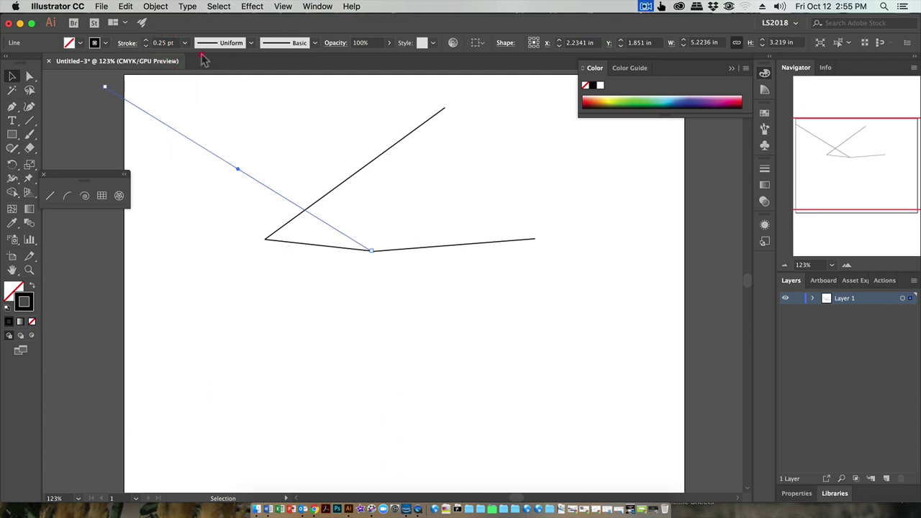
pyautogui.click(92, 125)
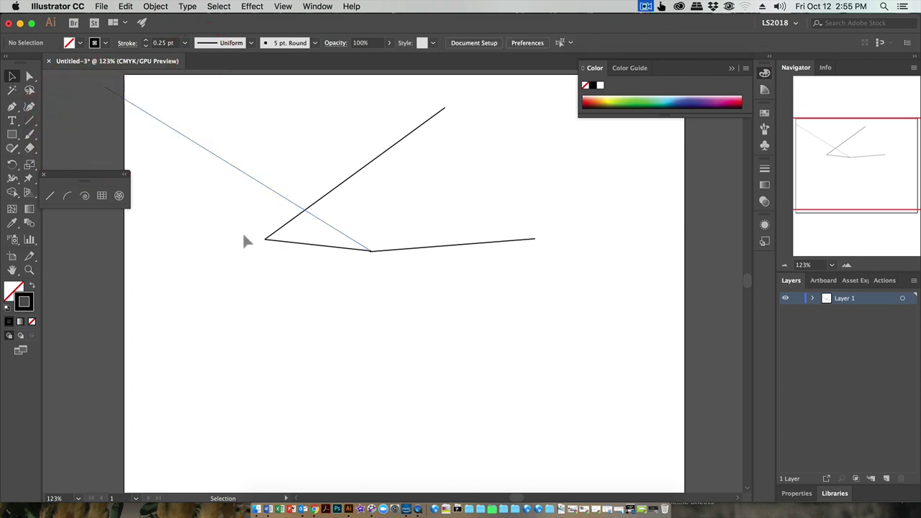
# - Reselect the long diagonal line and thicken its stroke to 16 pt, then raise it to 20 pt
pyautogui.click(223, 162)
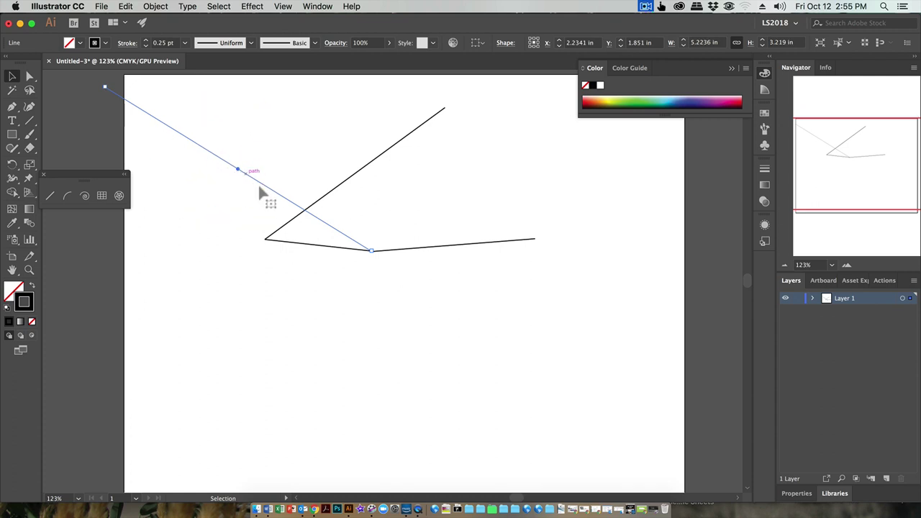
pyautogui.click(185, 43)
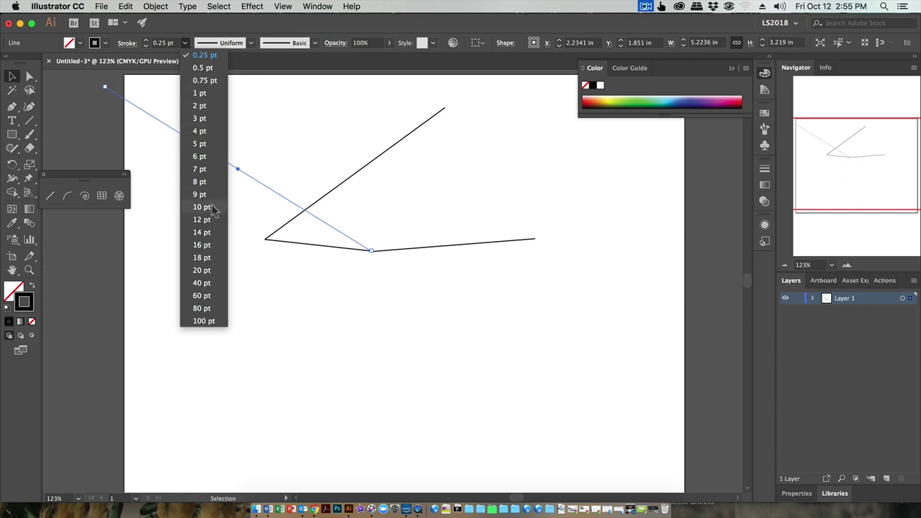
pyautogui.click(201, 245)
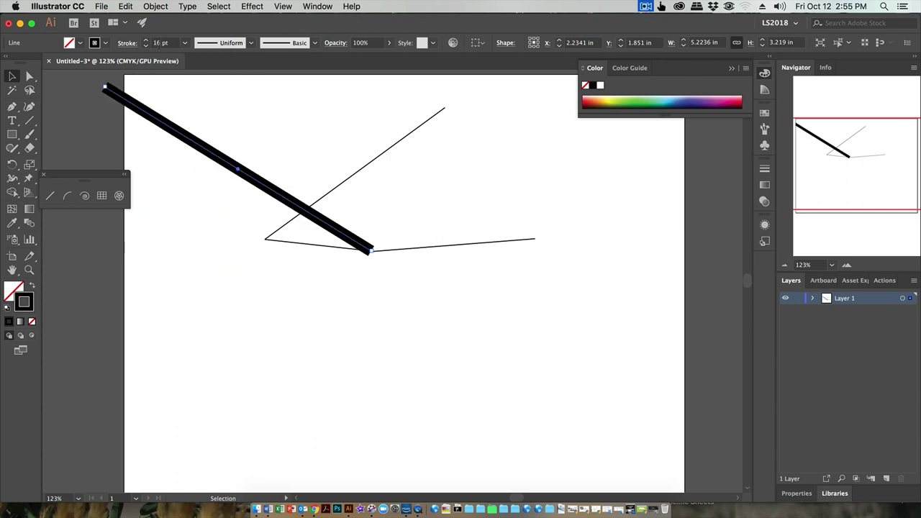
pyautogui.click(173, 43)
pyautogui.write('20')
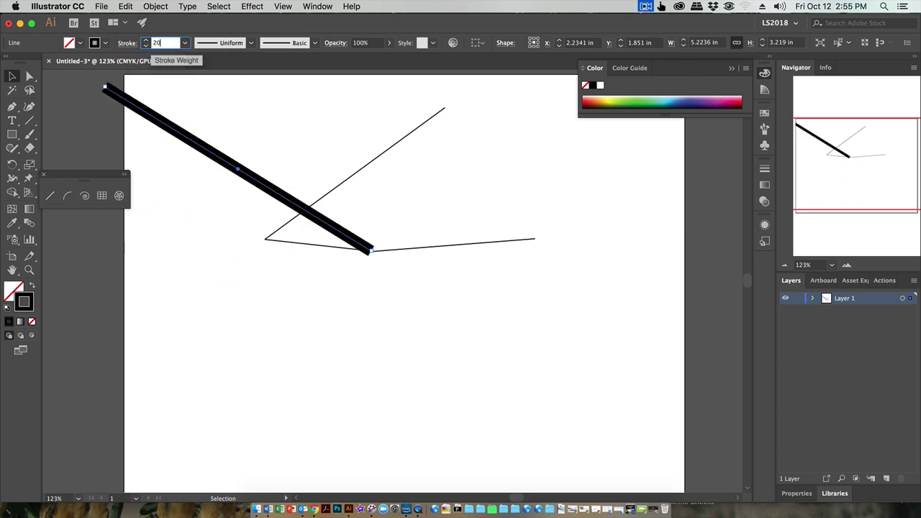
pyautogui.press('Return')
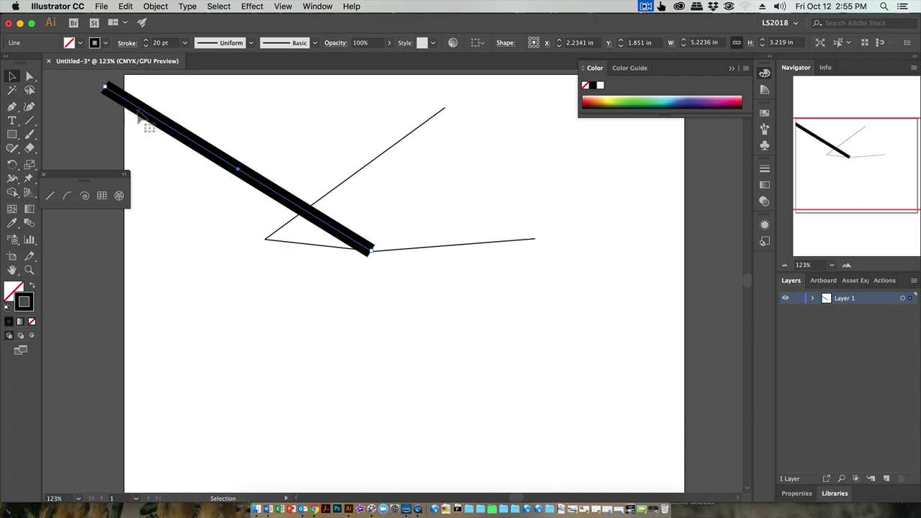
# - Move the thick diagonal line fully onto the artboard, collapse the Color panel and deselect the line
pyautogui.moveTo(139, 115); pyautogui.dragTo(173, 129)
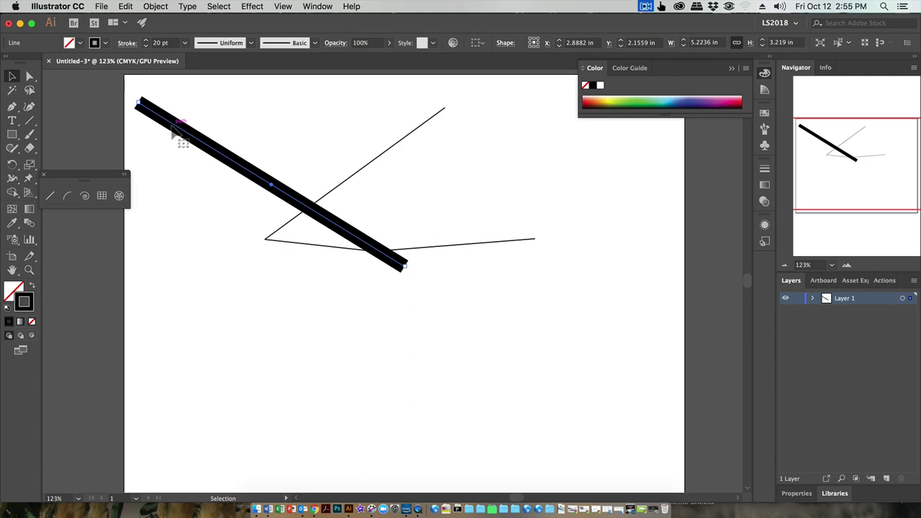
pyautogui.click(764, 73)
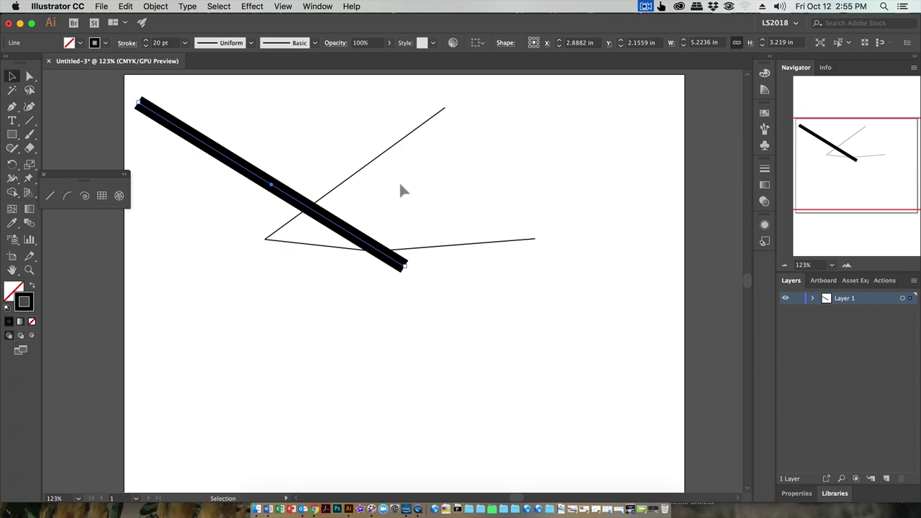
pyautogui.click(301, 144)
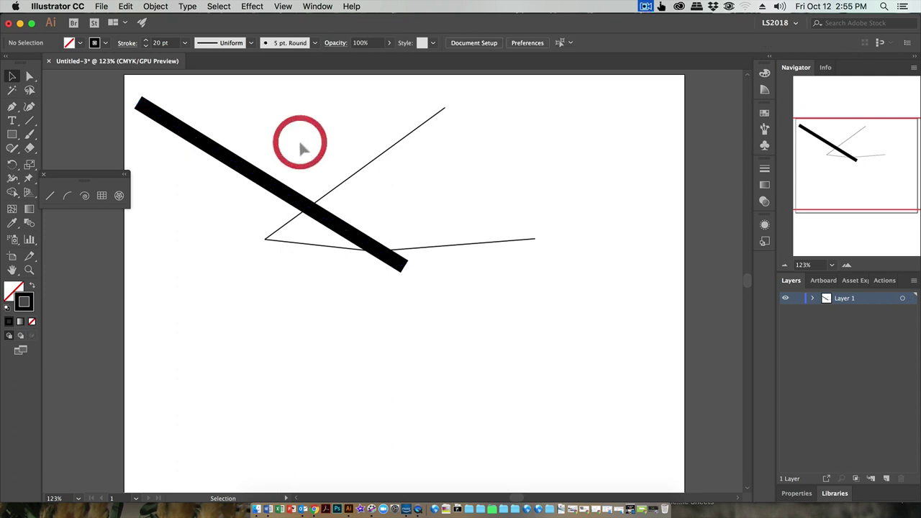
# - Draw a perfectly horizontal line with the 20 pt stroke below the existing lines, using the Line Segment tool
pyautogui.click(50, 197)
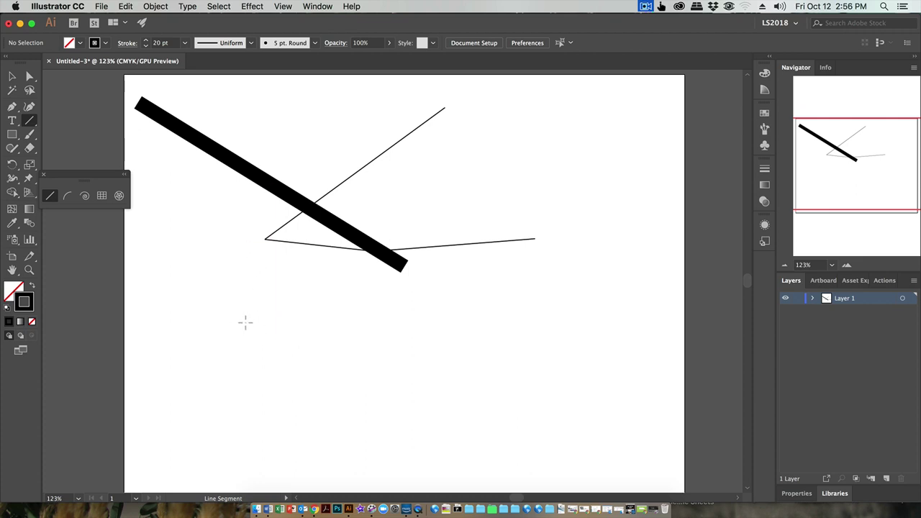
pyautogui.moveTo(246, 323); pyautogui.dragTo(523, 331)
pyautogui.moveTo(557, 329); pyautogui.dragTo(565, 293)
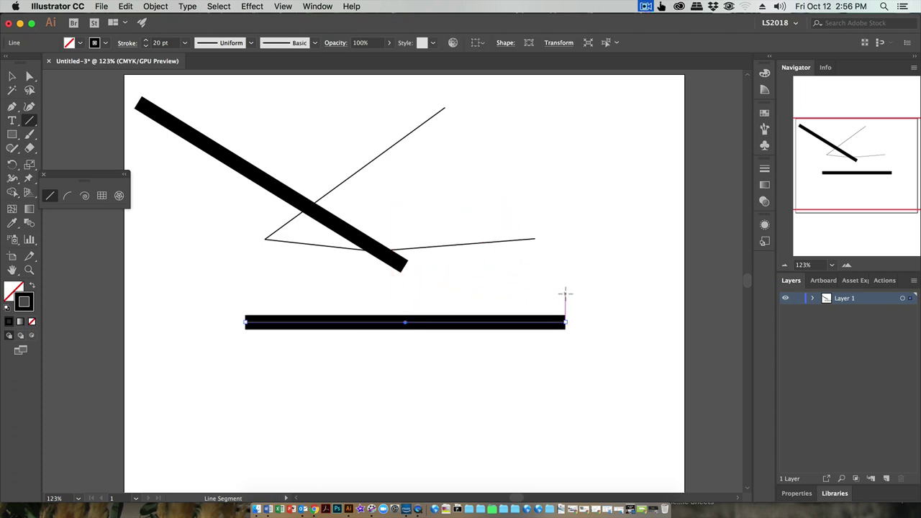
# - Reduce the horizontal line's stroke weight to 12 pt and move the line up to the artboard's top edge
pyautogui.click(12, 75)
pyautogui.click(145, 46)
pyautogui.click(145, 45)
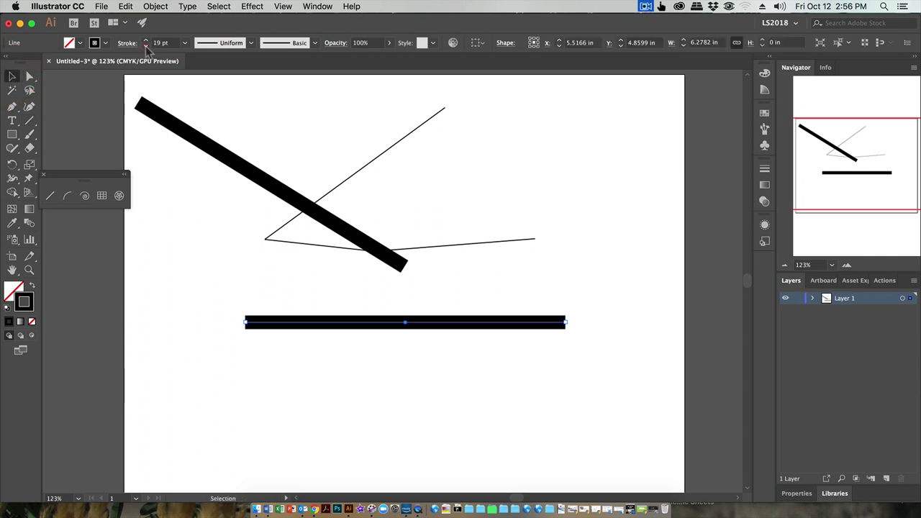
pyautogui.click(145, 45)
pyautogui.click(146, 46)
pyautogui.click(145, 45)
pyautogui.click(146, 46)
pyautogui.click(145, 45)
pyautogui.click(146, 45)
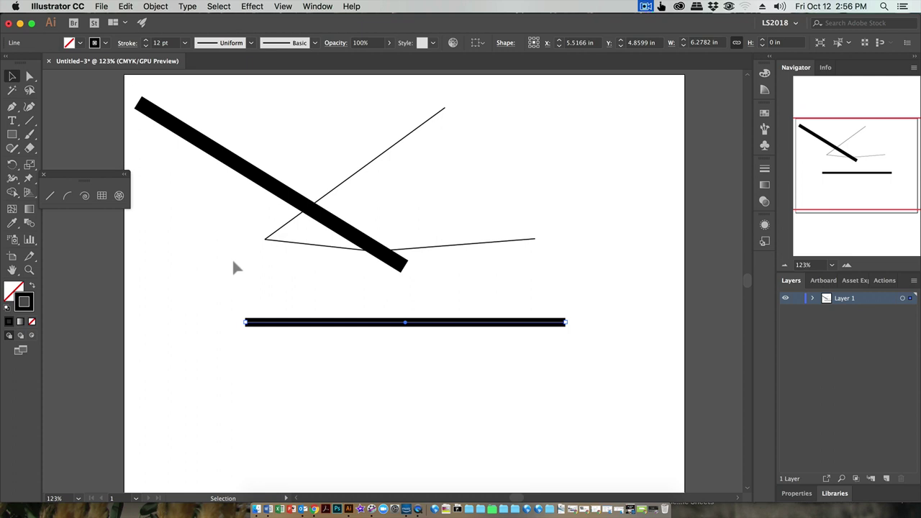
pyautogui.moveTo(283, 321); pyautogui.dragTo(221, 85)
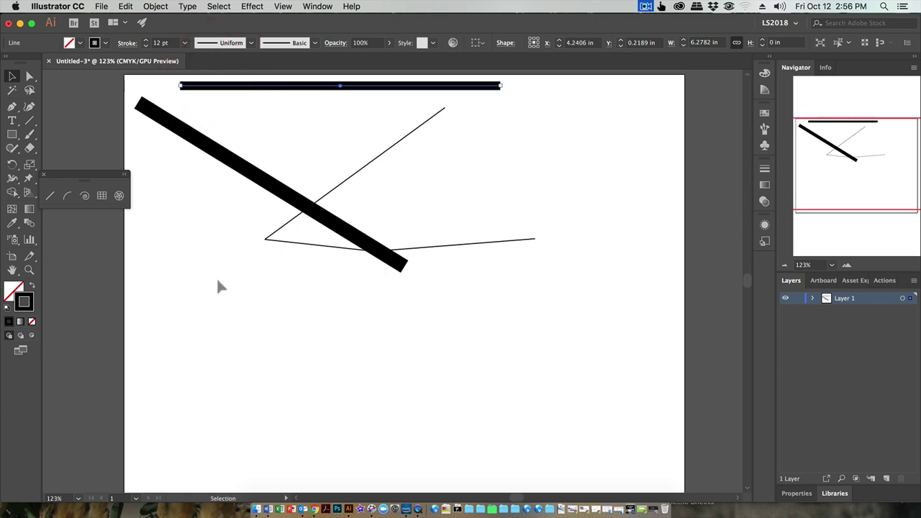
# - Draw two arcs meeting at their upper ends below the diagonal line, about 1.7 in and 2.5 in wide and 1.6 in high
pyautogui.click(65, 197)
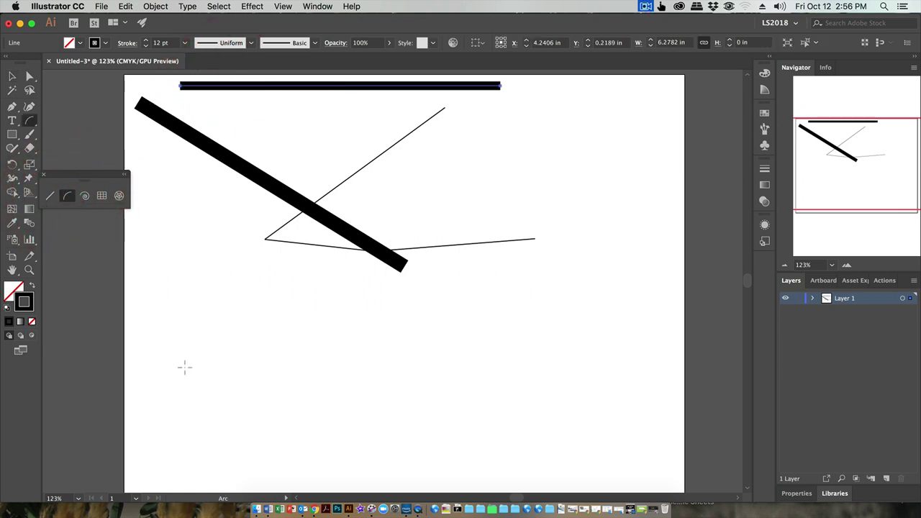
pyautogui.moveTo(174, 364)
pyautogui.mouseDown()
pyautogui.moveTo(183, 315)
pyautogui.moveTo(231, 286)
pyautogui.moveTo(307, 299)
pyautogui.moveTo(243, 264)
pyautogui.moveTo(226, 267)
pyautogui.moveTo(267, 304)
pyautogui.moveTo(277, 373)
pyautogui.moveTo(223, 444)
pyautogui.moveTo(249, 434)
pyautogui.moveTo(184, 417)
pyautogui.moveTo(148, 283)
pyautogui.moveTo(160, 226)
pyautogui.moveTo(131, 240)
pyautogui.moveTo(122, 259)
pyautogui.moveTo(206, 235)
pyautogui.moveTo(277, 286)
pyautogui.moveTo(248, 268)
pyautogui.moveTo(260, 281)
pyautogui.mouseUp()
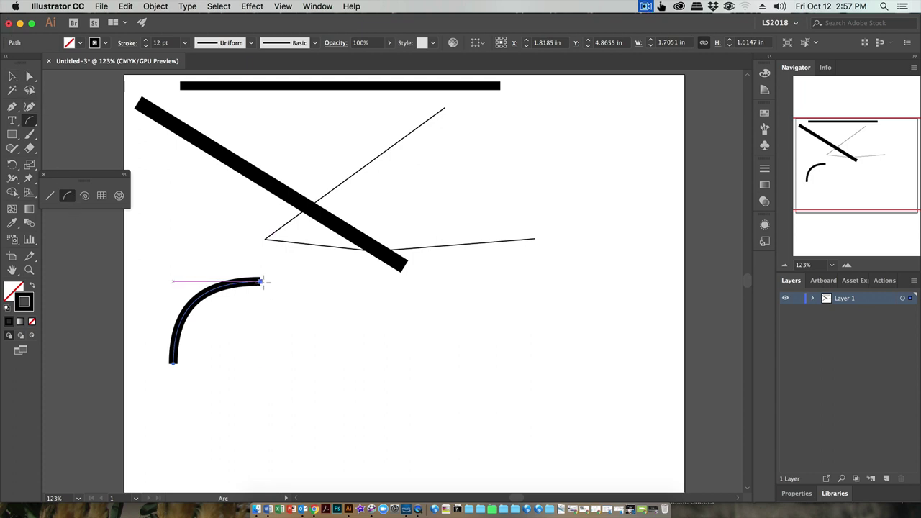
pyautogui.moveTo(260, 280)
pyautogui.mouseDown()
pyautogui.moveTo(374, 337)
pyautogui.moveTo(294, 276)
pyautogui.moveTo(265, 281)
pyautogui.mouseUp()
pyautogui.press('super+z')
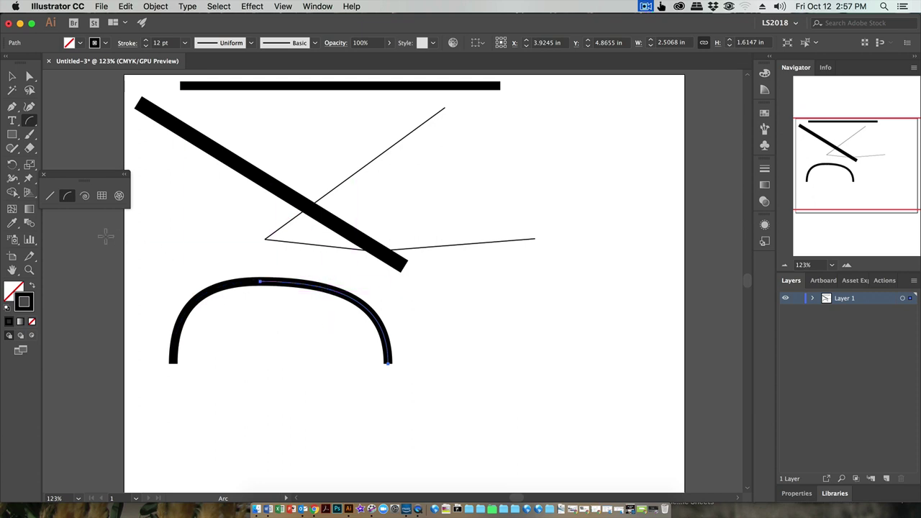
# - Practise selecting the left arc and deselecting it, using both the Deselect command and an empty spot on the artboard
pyautogui.click(11, 76)
pyautogui.click(245, 363)
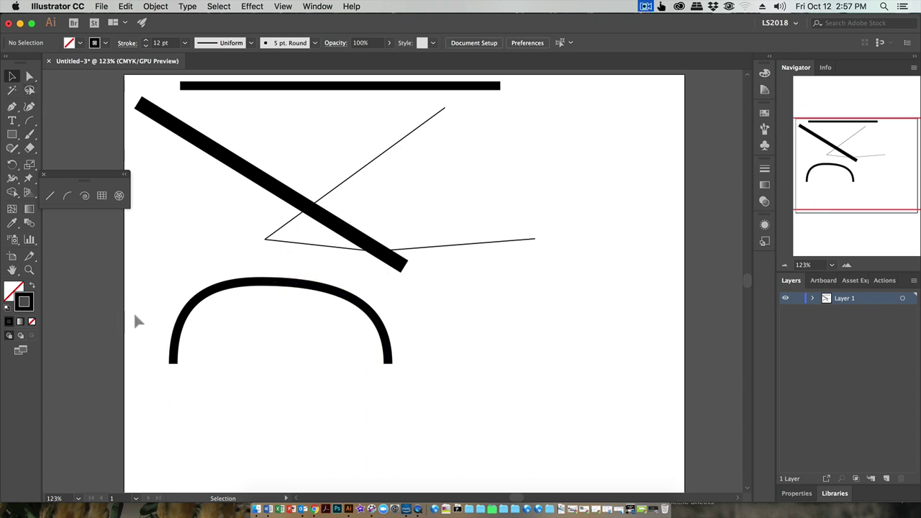
pyautogui.click(191, 306)
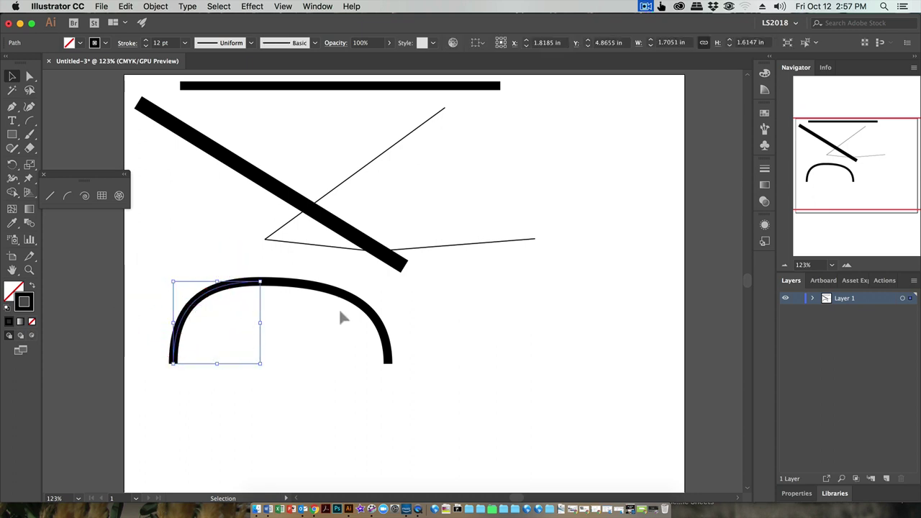
pyautogui.click(219, 7)
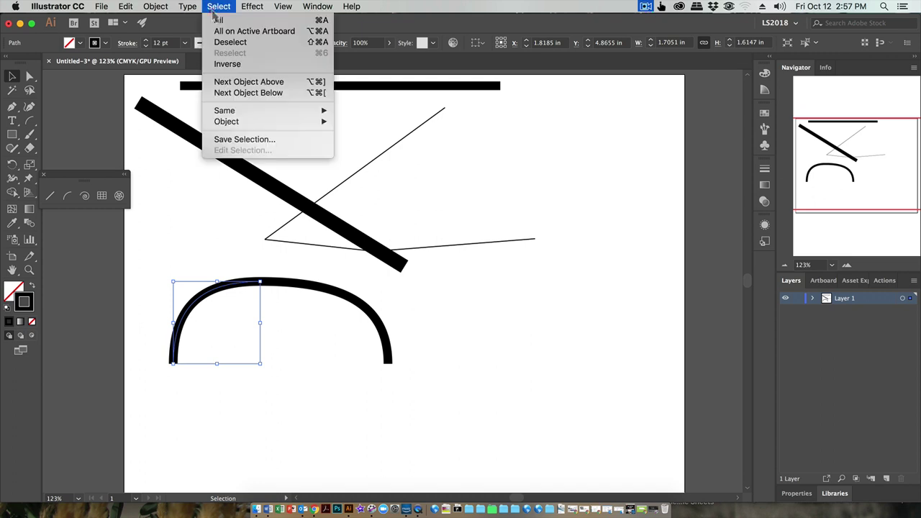
pyautogui.click(217, 43)
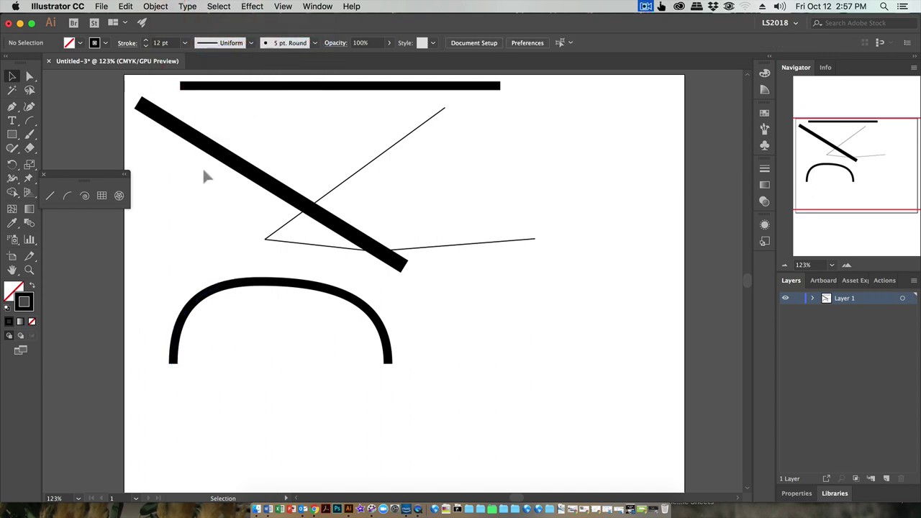
pyautogui.click(200, 293)
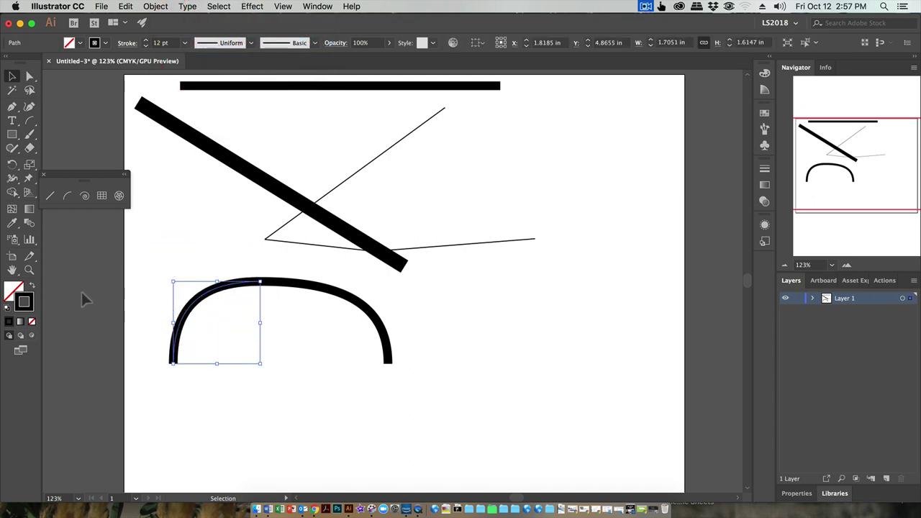
pyautogui.click(255, 428)
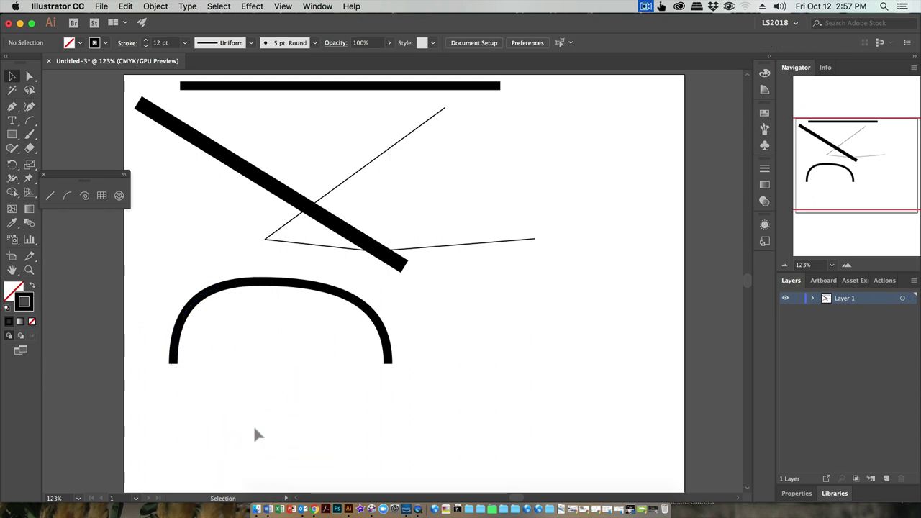
pyautogui.click(64, 375)
pyautogui.click(68, 376)
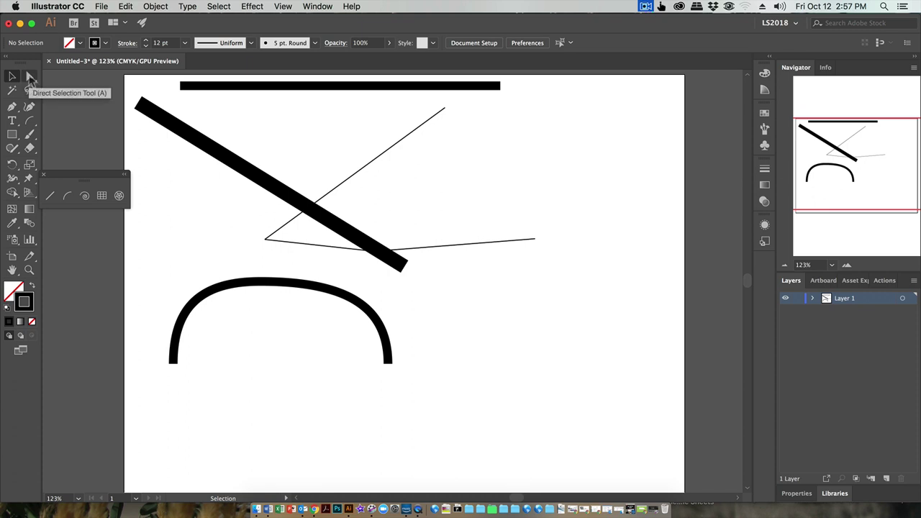
# - Adjust the right arc's two curve handles slightly with the Direct Selection tool, and deselect it
pyautogui.click(30, 77)
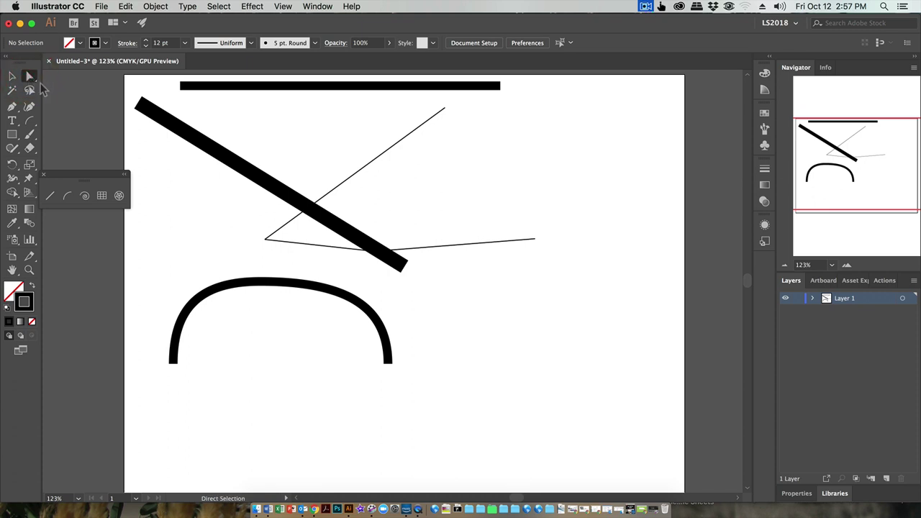
pyautogui.click(260, 283)
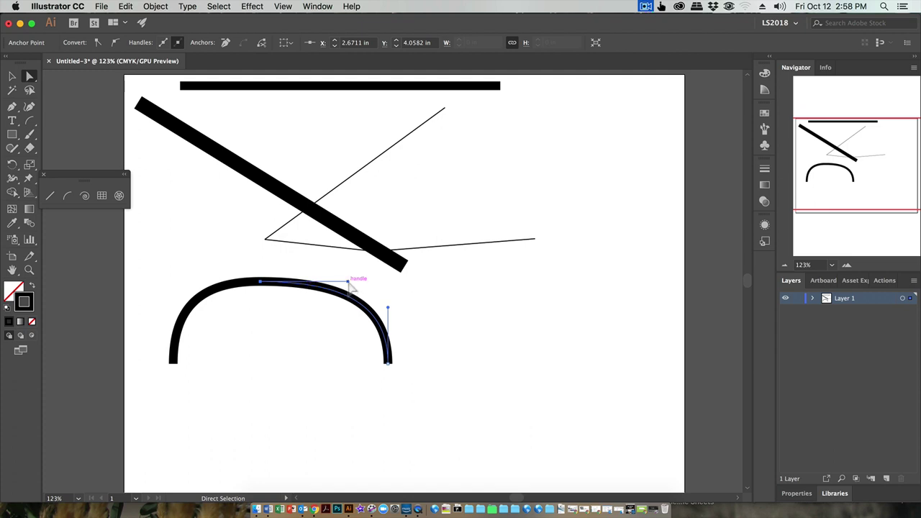
pyautogui.moveTo(349, 283); pyautogui.dragTo(351, 277)
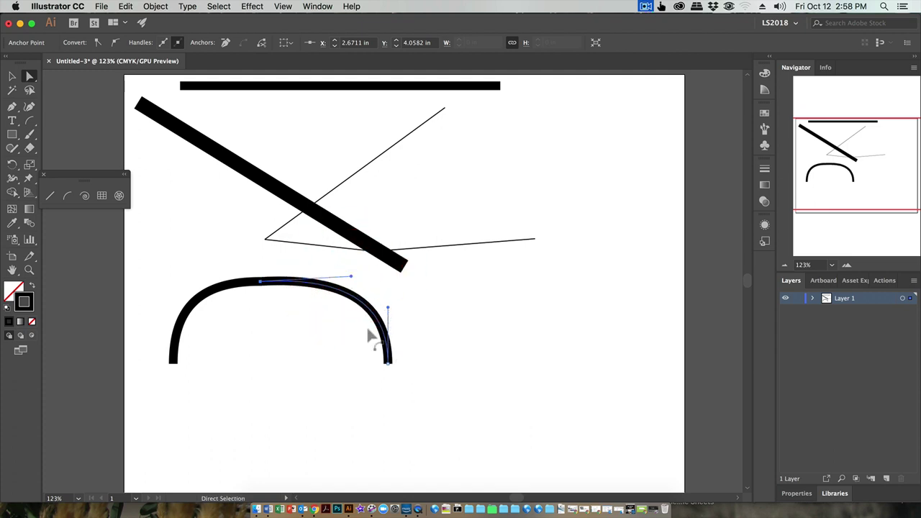
pyautogui.moveTo(387, 308); pyautogui.dragTo(386, 309)
pyautogui.click(12, 76)
pyautogui.click(107, 278)
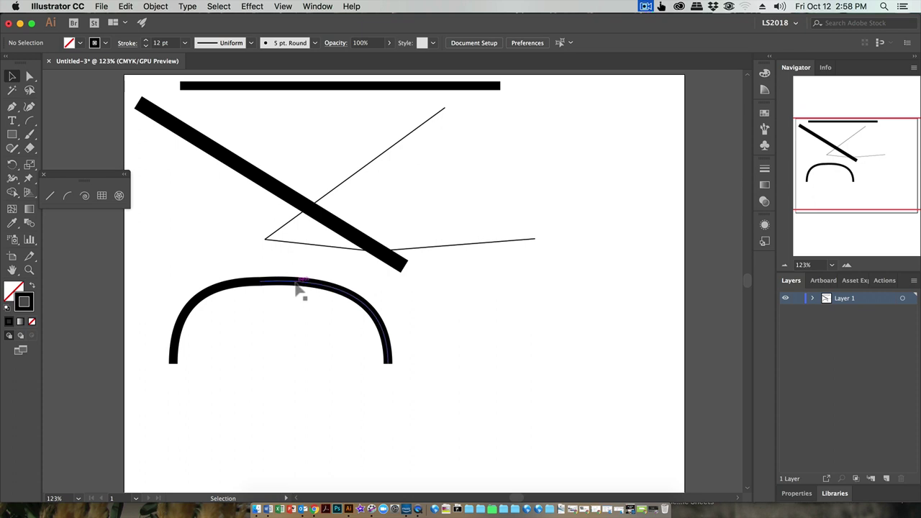
# - Move the right arc away from the left one, try fitting it back against it, and separate the two again
pyautogui.moveTo(310, 281); pyautogui.dragTo(454, 301)
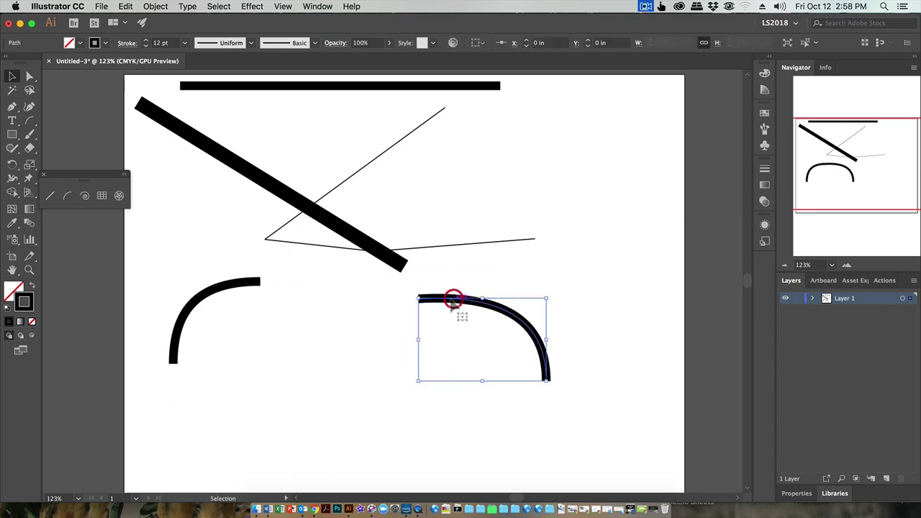
pyautogui.click(223, 292)
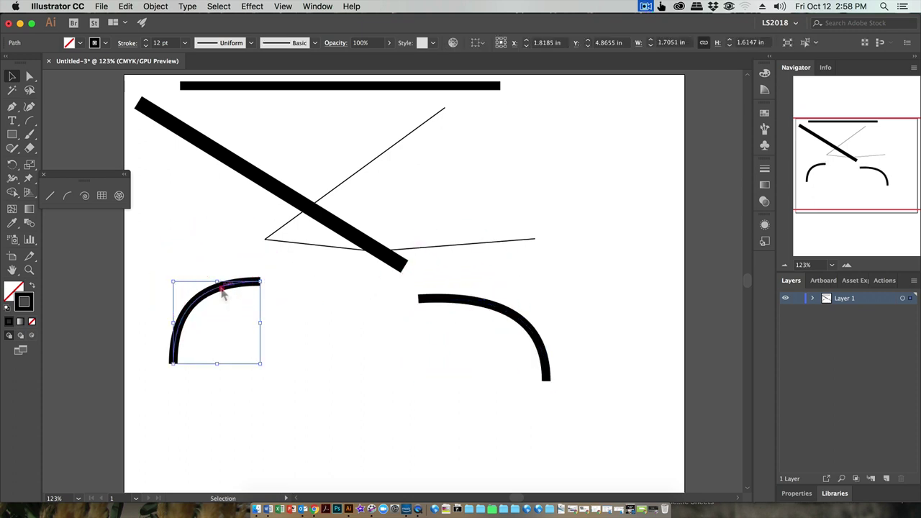
pyautogui.rightClick(223, 292)
pyautogui.moveTo(253, 437)
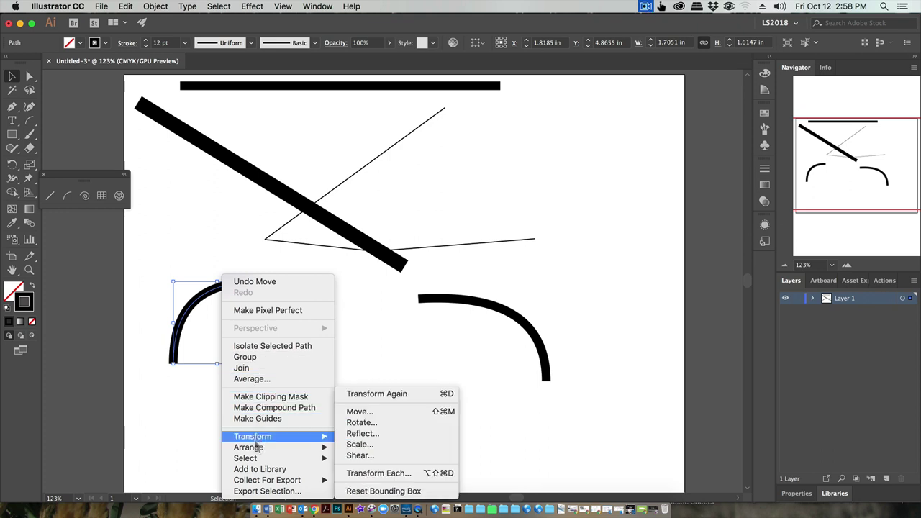
pyautogui.click(176, 352)
pyautogui.click(189, 223)
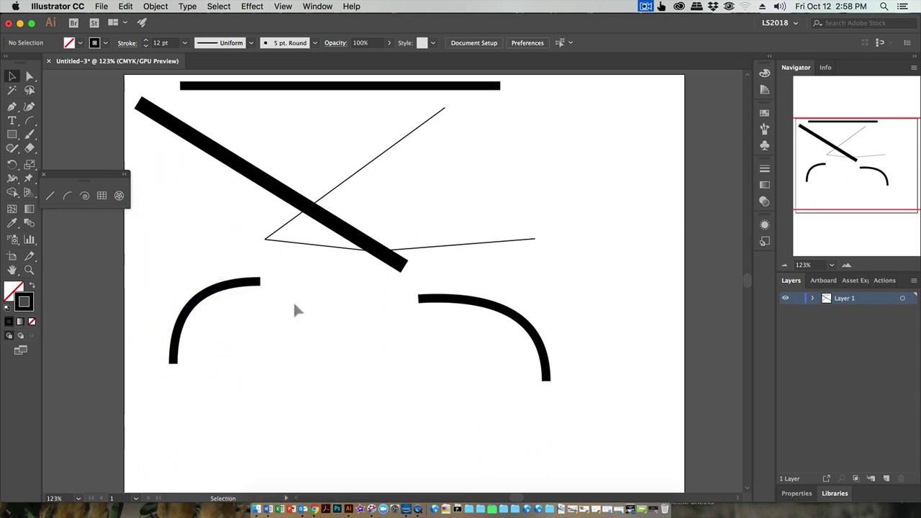
pyautogui.moveTo(439, 306); pyautogui.dragTo(281, 285)
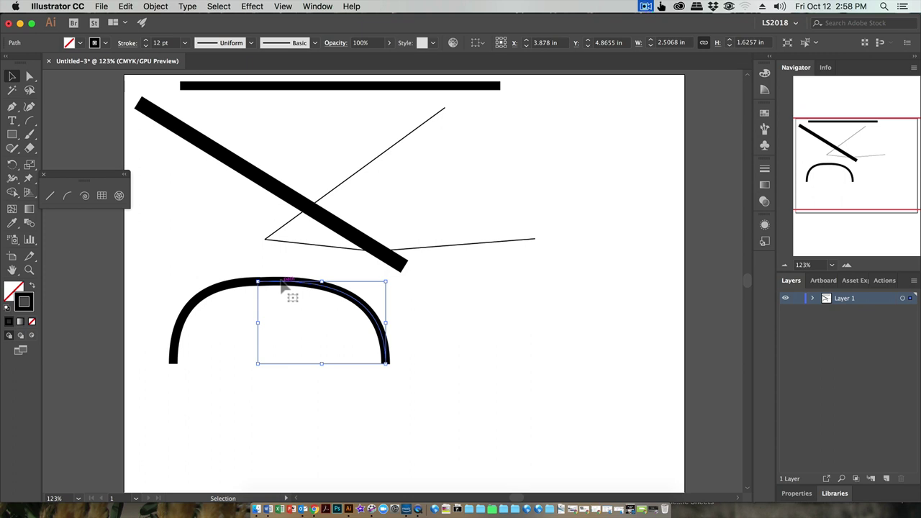
pyautogui.moveTo(274, 281); pyautogui.dragTo(440, 288)
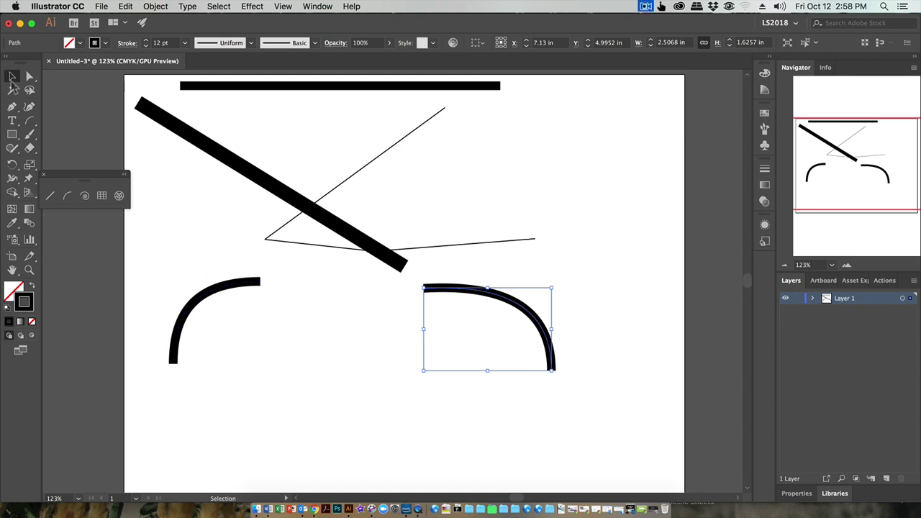
# - Duplicate the left arc slightly below and to its right, and reflect the copy across the vertical axis
pyautogui.click(216, 292)
pyautogui.moveTo(216, 292); pyautogui.dragTo(288, 336)
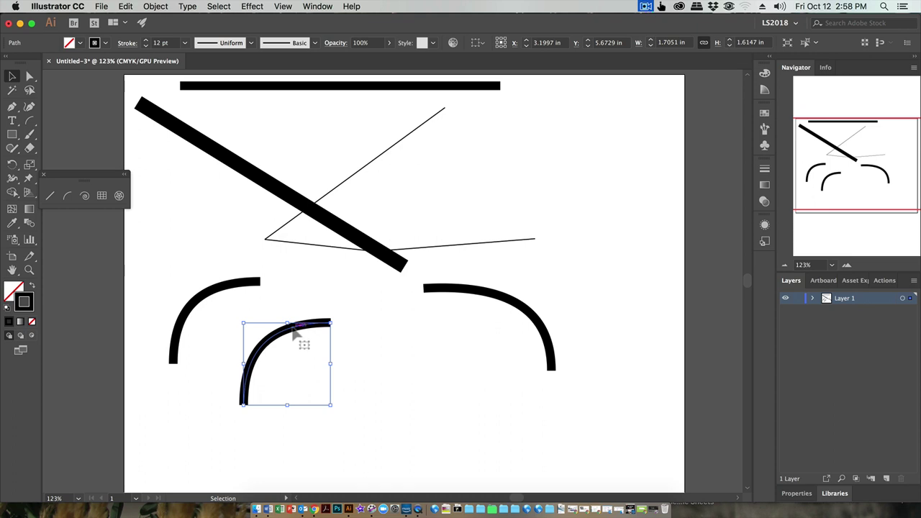
pyautogui.rightClick(293, 329)
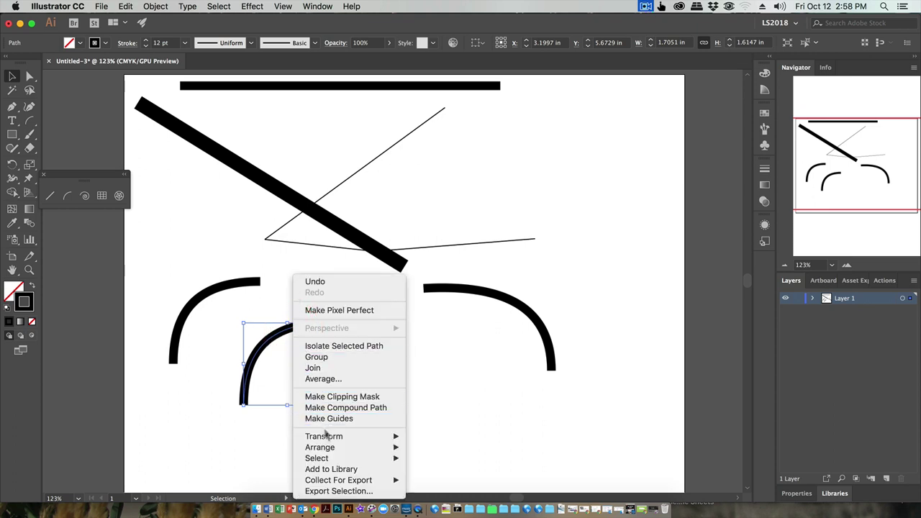
pyautogui.moveTo(328, 440)
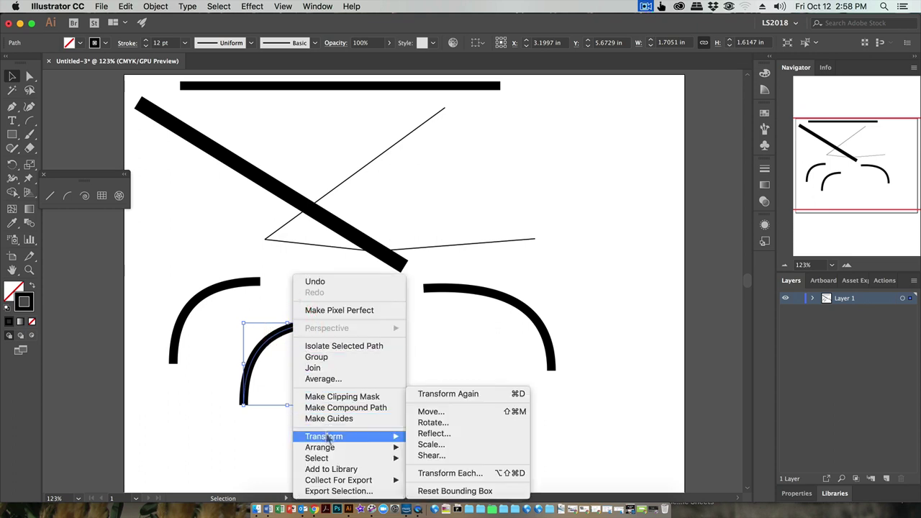
pyautogui.click(432, 433)
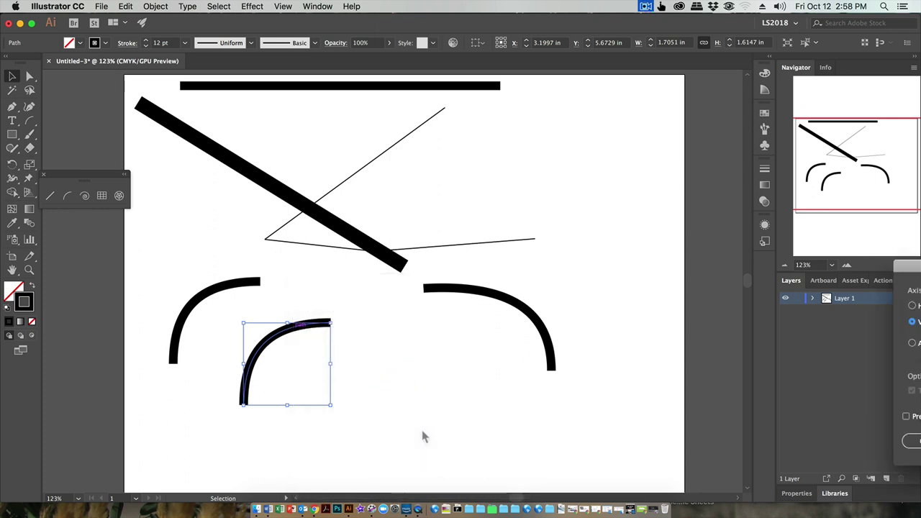
pyautogui.moveTo(905, 272); pyautogui.dragTo(562, 217)
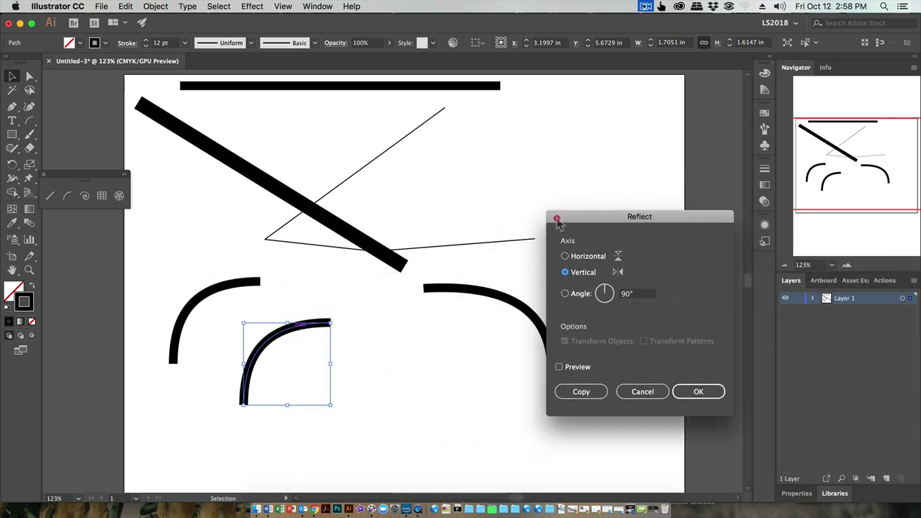
pyautogui.click(560, 367)
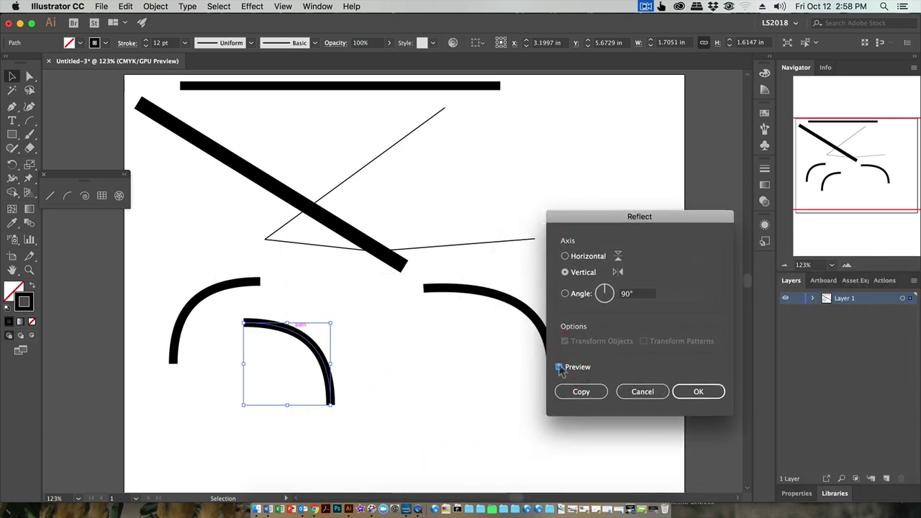
pyautogui.click(576, 261)
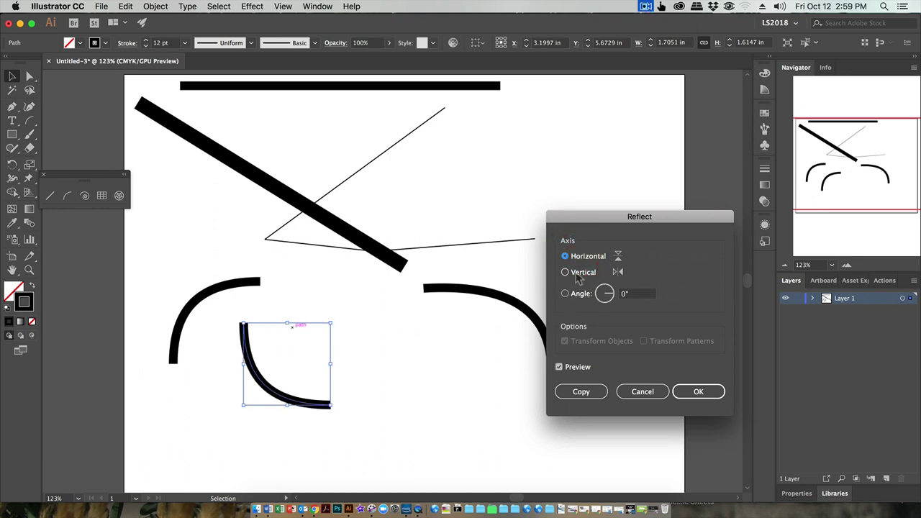
pyautogui.click(574, 274)
pyautogui.moveTo(604, 292)
pyautogui.mouseDown()
pyautogui.moveTo(613, 295)
pyautogui.moveTo(603, 297)
pyautogui.mouseUp()
pyautogui.click(565, 272)
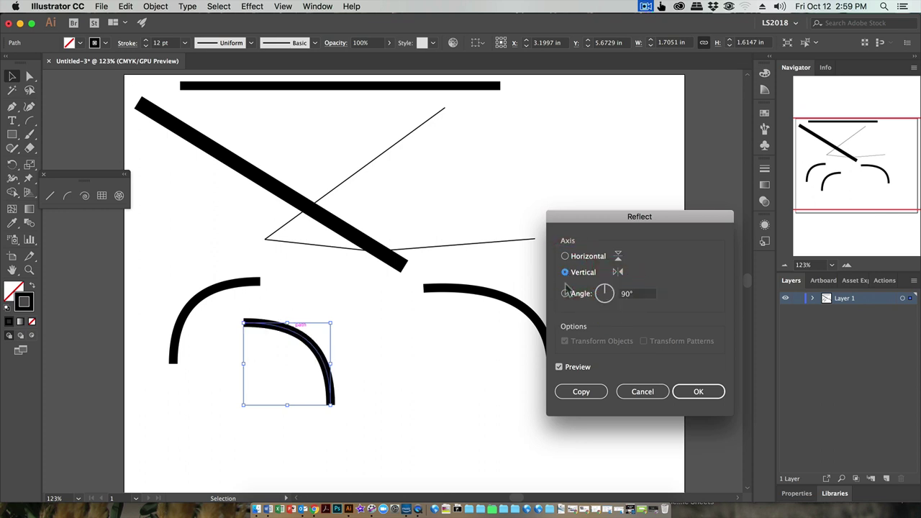
pyautogui.click(696, 390)
# - Move the reflected arc against the left arc's upper end to form a symmetrical arch, and delete the spare wider arc
pyautogui.moveTo(272, 329); pyautogui.dragTo(288, 288)
pyautogui.click(353, 392)
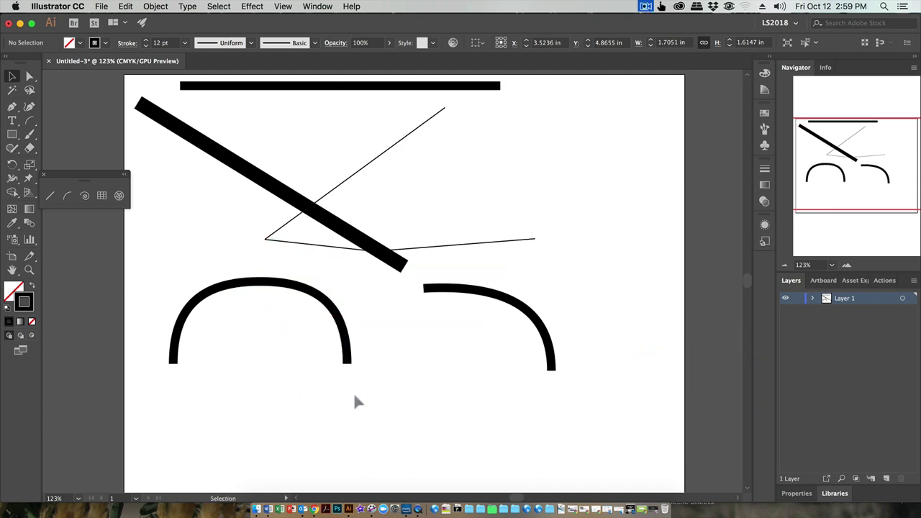
pyautogui.click(455, 298)
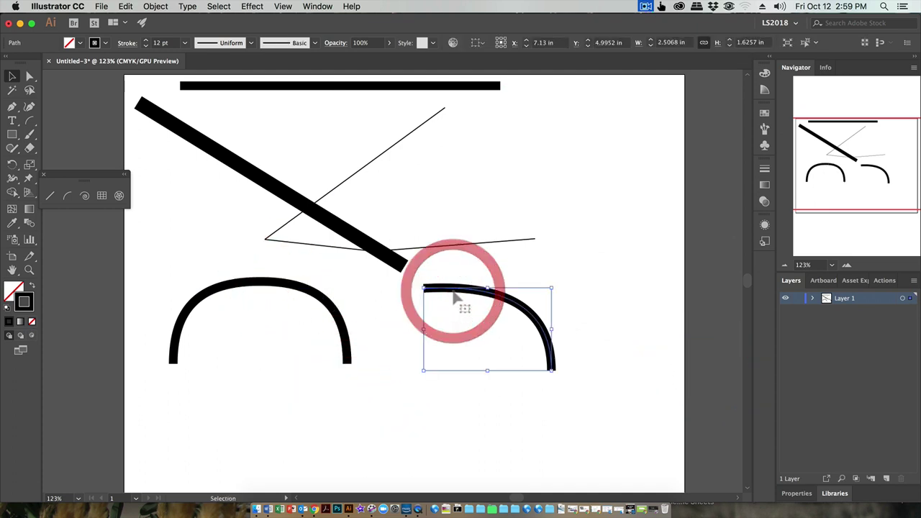
pyautogui.press('Delete')
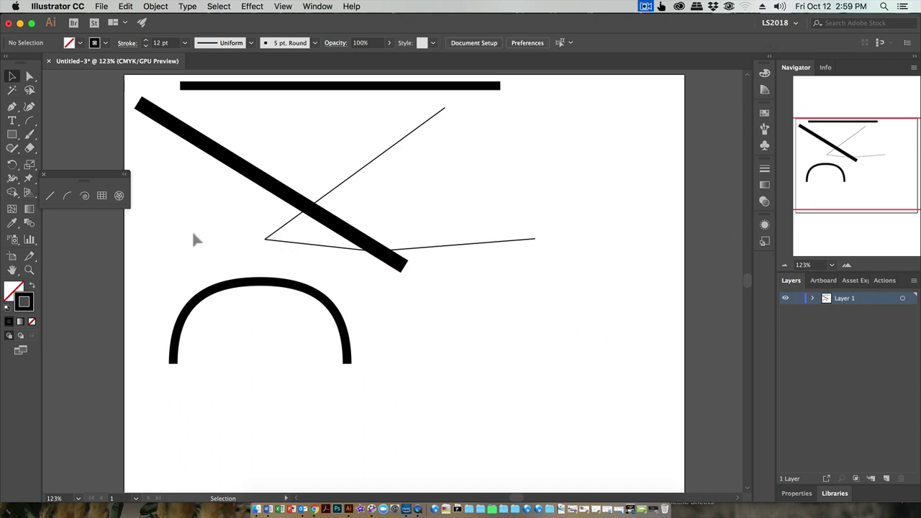
# - Draw an arc about 1.69 in wide and 2.04 in high right of the arch, varying its slope and finishing with a shallow convex curve
pyautogui.click(84, 196)
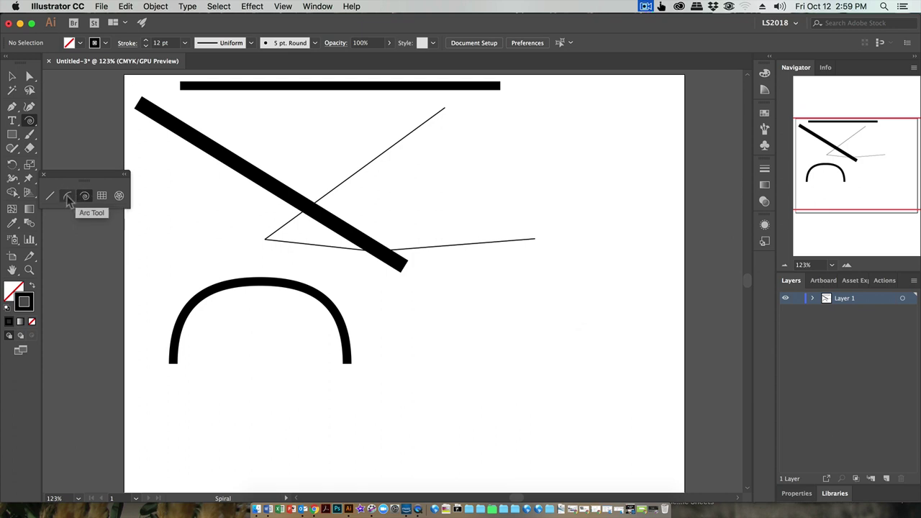
pyautogui.click(68, 198)
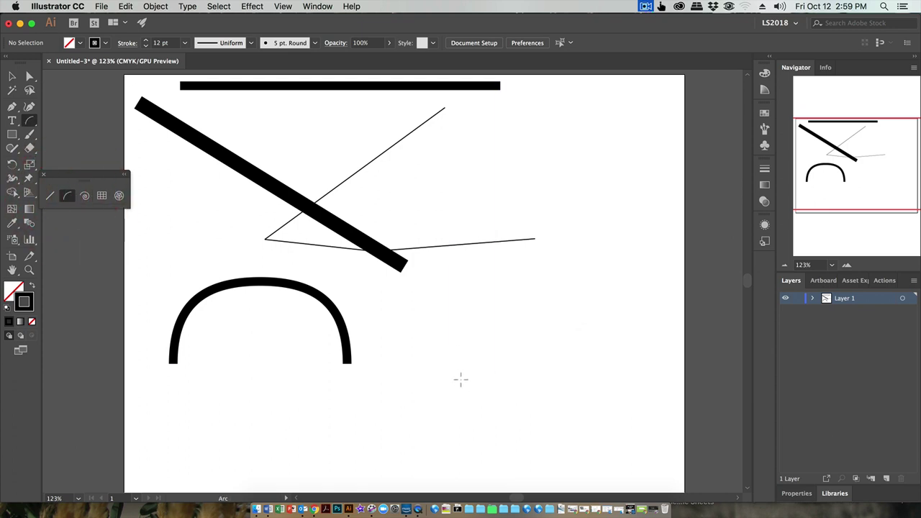
pyautogui.moveTo(481, 380); pyautogui.dragTo(568, 276)
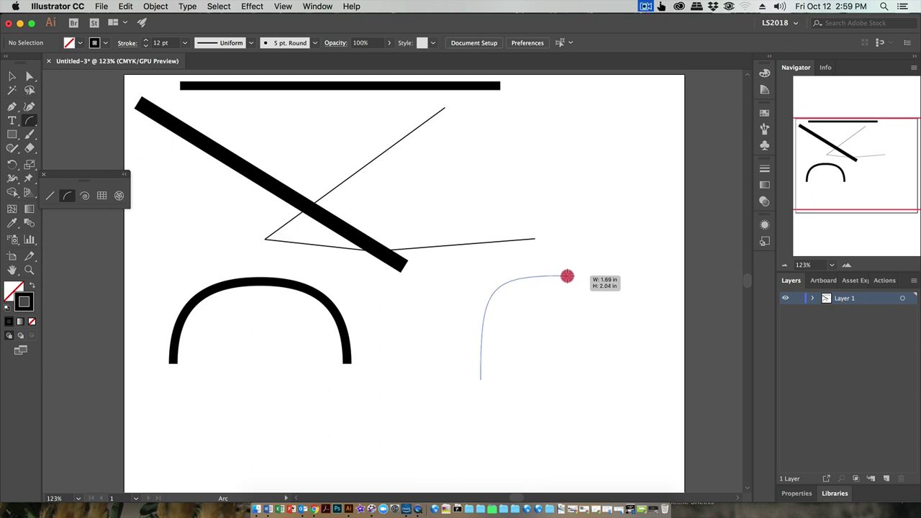
pyautogui.press('Down')
pyautogui.press('Down')
pyautogui.press('Down')
pyautogui.press('Down')
pyautogui.press('Down')
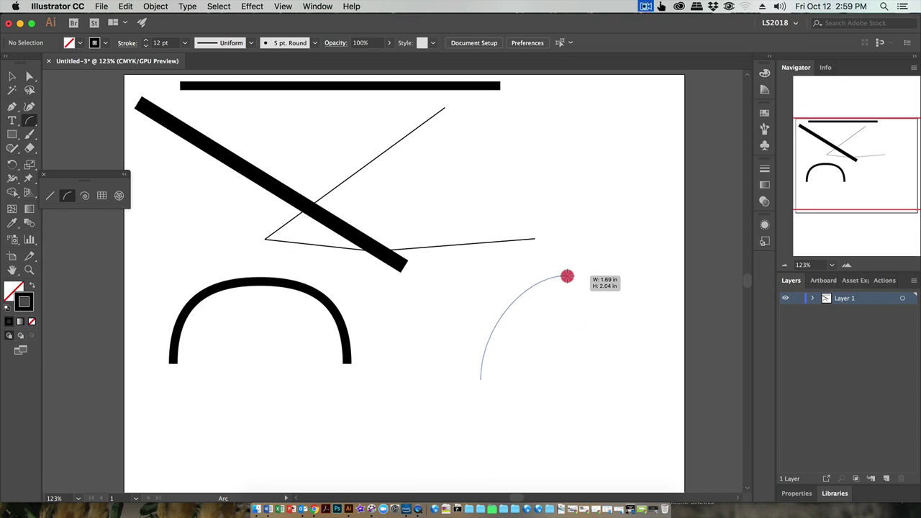
pyautogui.press('Down')
pyautogui.press('Down')
pyautogui.press('Down')
pyautogui.press('Down')
pyautogui.press('Down')
pyautogui.press('Down')
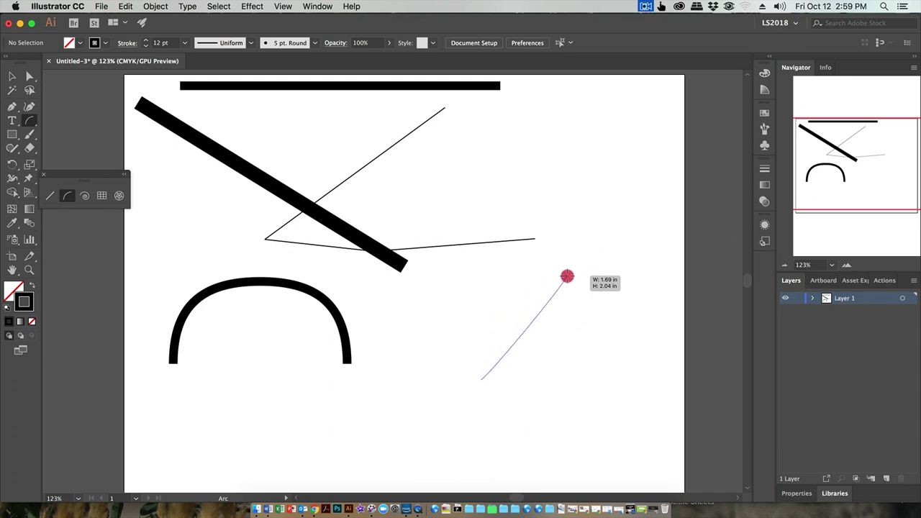
pyautogui.press('Up')
pyautogui.press('Up')
pyautogui.press('Up')
pyautogui.press('Up')
pyautogui.press('Up')
pyautogui.press('Up')
pyautogui.press('Up')
pyautogui.press('Up')
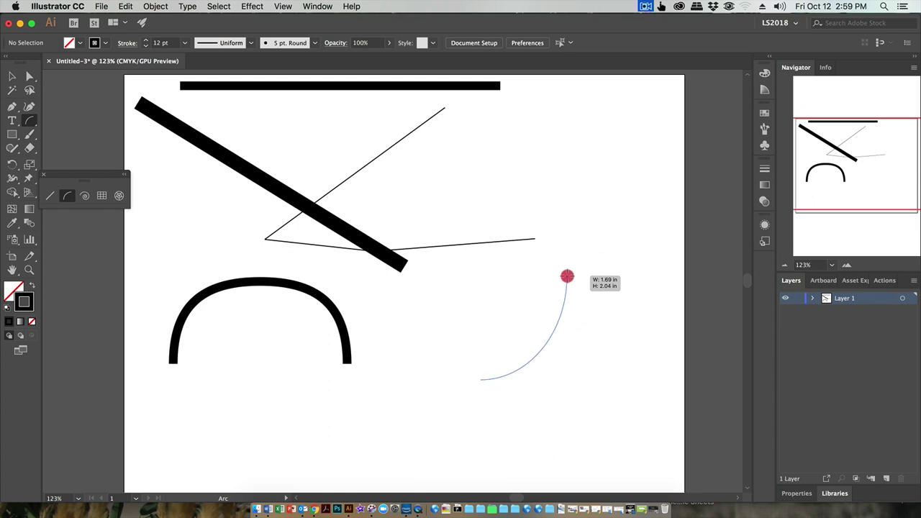
pyautogui.press('Up')
pyautogui.press('Up')
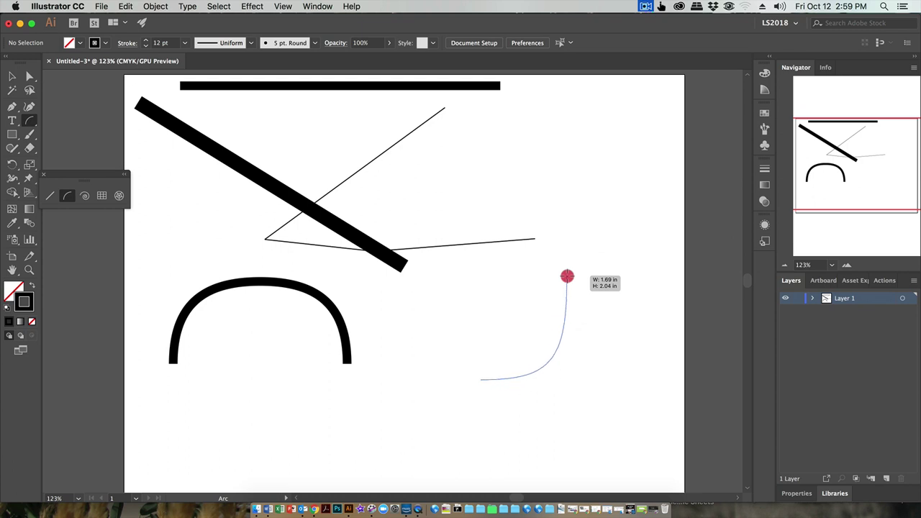
pyautogui.press('Down')
pyautogui.press('Down')
pyautogui.press('Down')
pyautogui.press('Down')
pyautogui.press('Down')
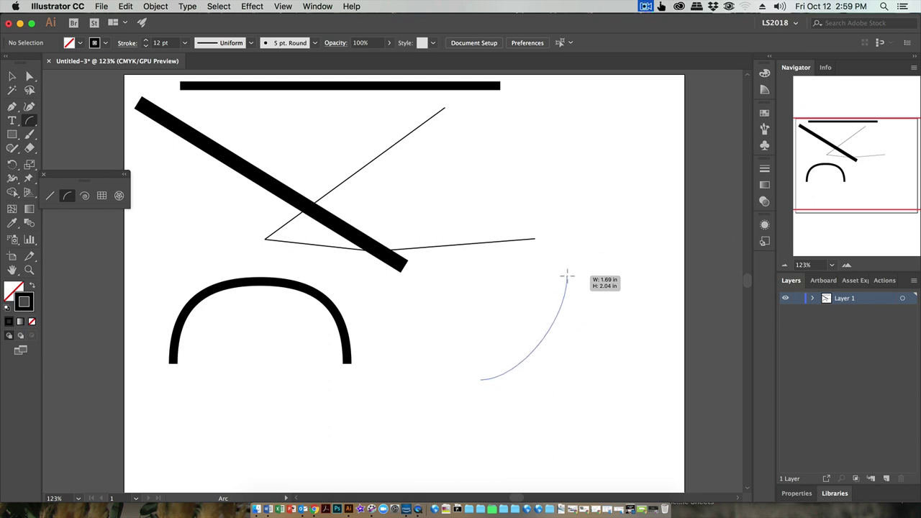
pyautogui.press('Down')
pyautogui.press('Down')
pyautogui.press('Down')
pyautogui.press('Down')
pyautogui.press('Down')
pyautogui.press('Down')
pyautogui.press('Down')
pyautogui.press('Down')
pyautogui.press('Down')
pyautogui.press('Down')
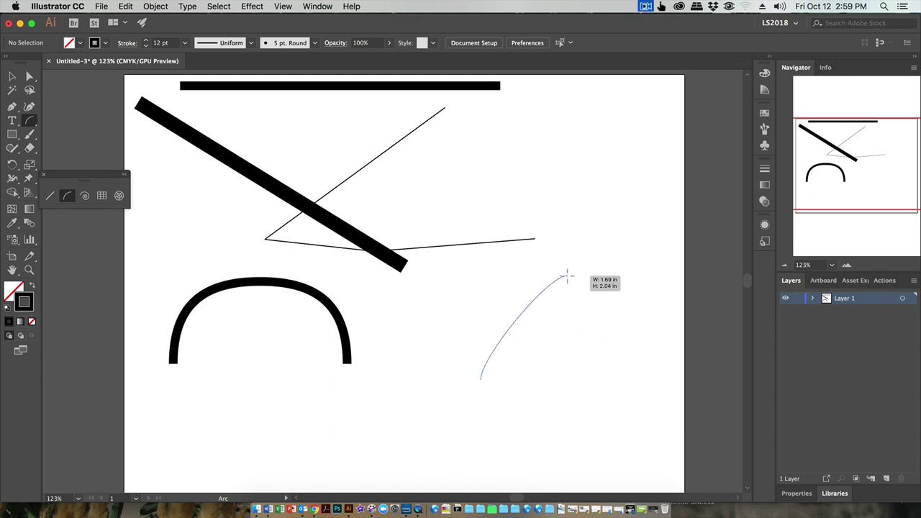
pyautogui.moveTo(568, 276); pyautogui.dragTo(568, 276)
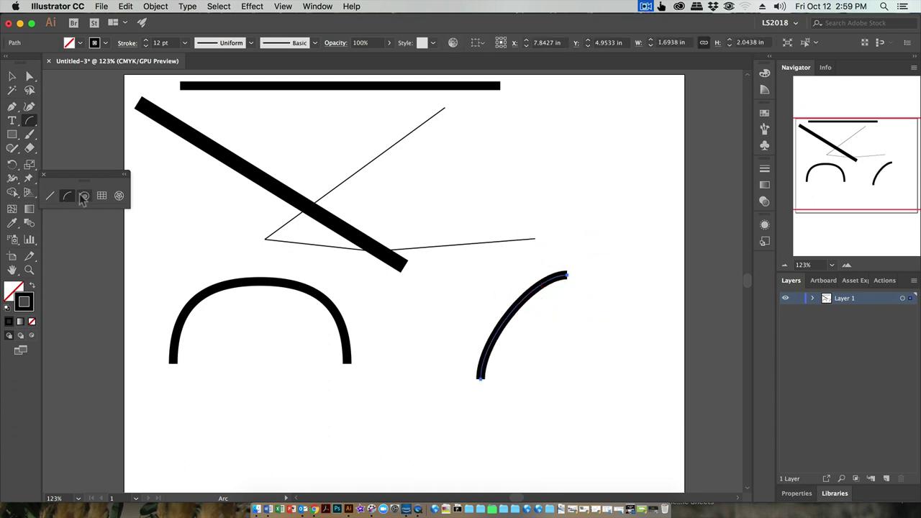
# - Reduce the new arc's stroke weight to 7 pt
pyautogui.click(145, 45)
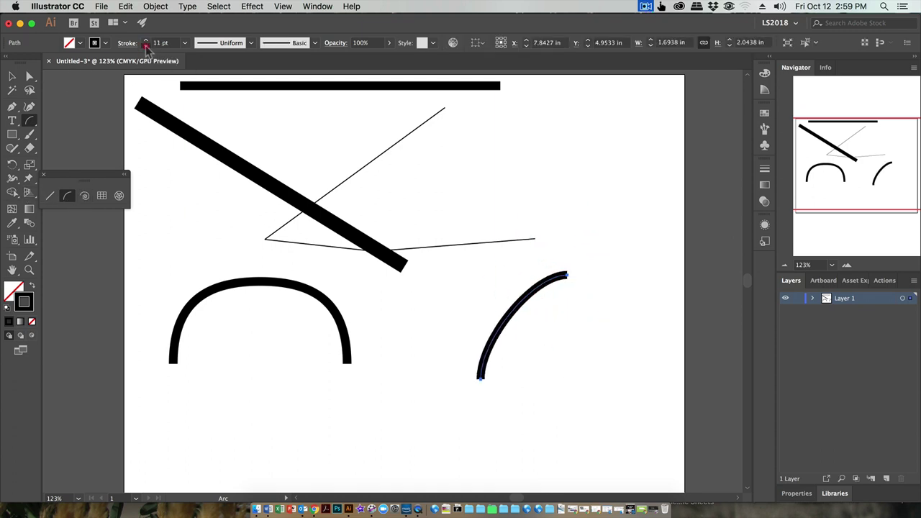
pyautogui.click(145, 45)
pyautogui.click(145, 45)
pyautogui.click(145, 45)
pyautogui.click(145, 45)
# - Delete the new arc, and draw a spiral with fewer winds in its place, about 4.36 in wide and 4.20 in high
pyautogui.click(84, 196)
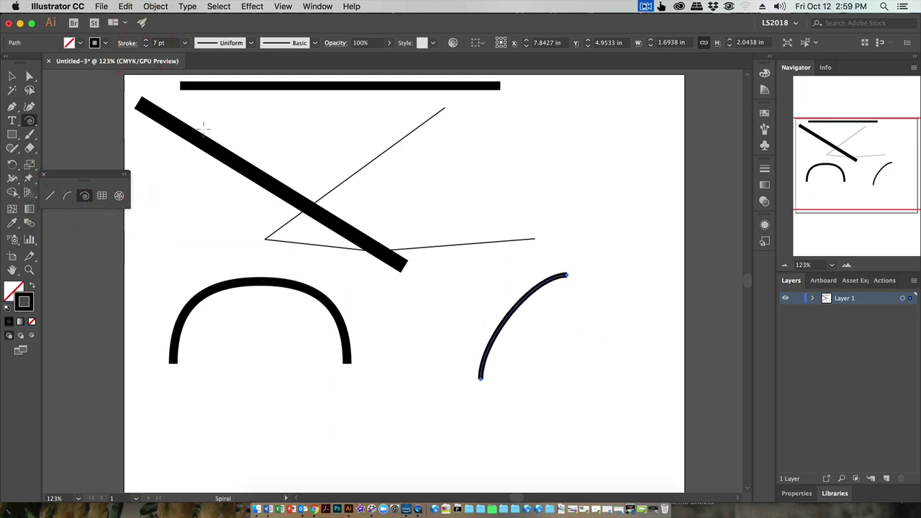
pyautogui.press('Delete')
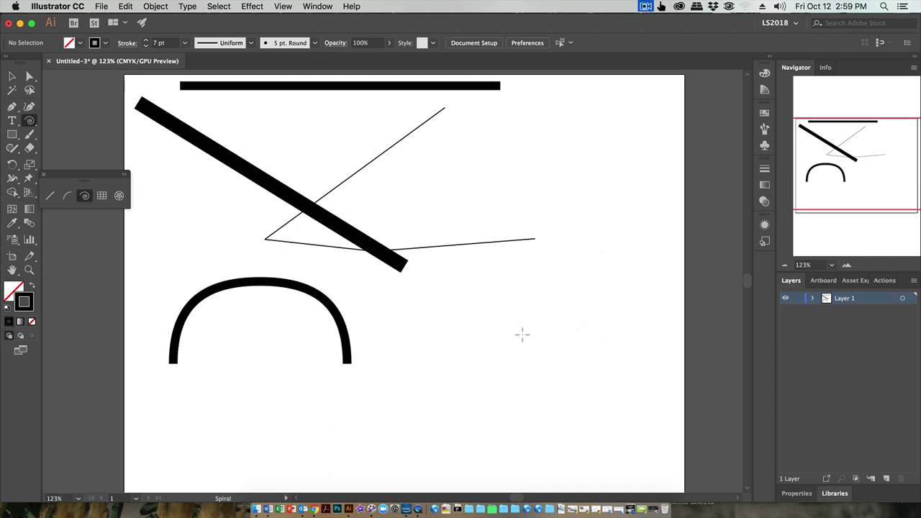
pyautogui.moveTo(522, 334); pyautogui.dragTo(579, 433)
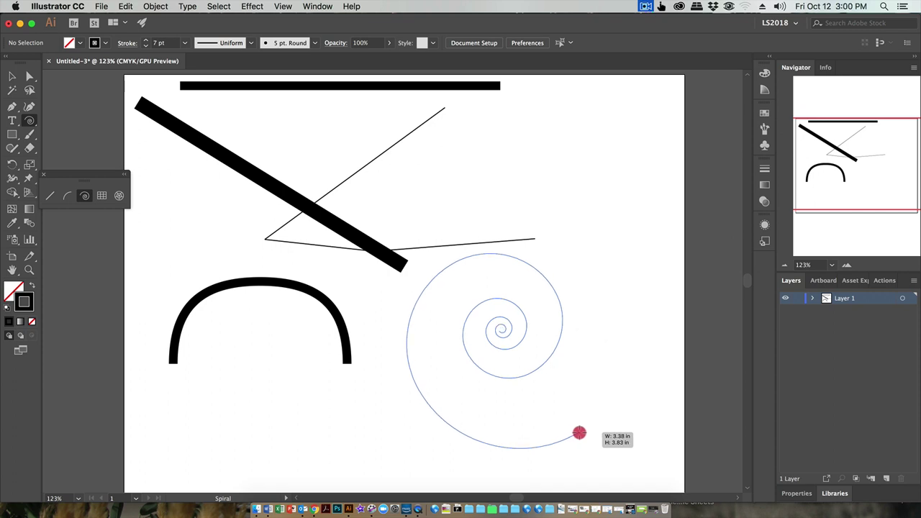
pyautogui.press('Down')
pyautogui.press('Down')
pyautogui.press('Down')
pyautogui.press('Down')
pyautogui.moveTo(579, 432); pyautogui.dragTo(423, 238)
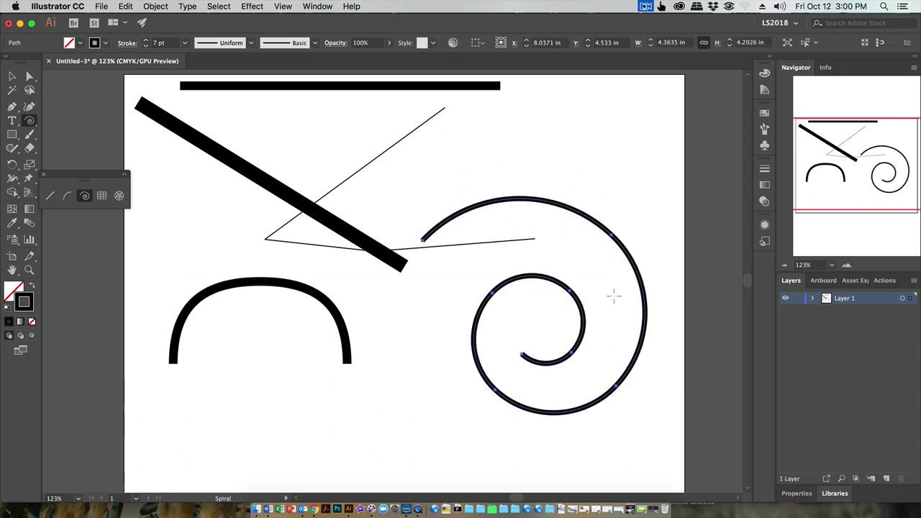
# - Try thinner and thicker stroke weights on the spiral, ending at 9 pt
pyautogui.click(12, 77)
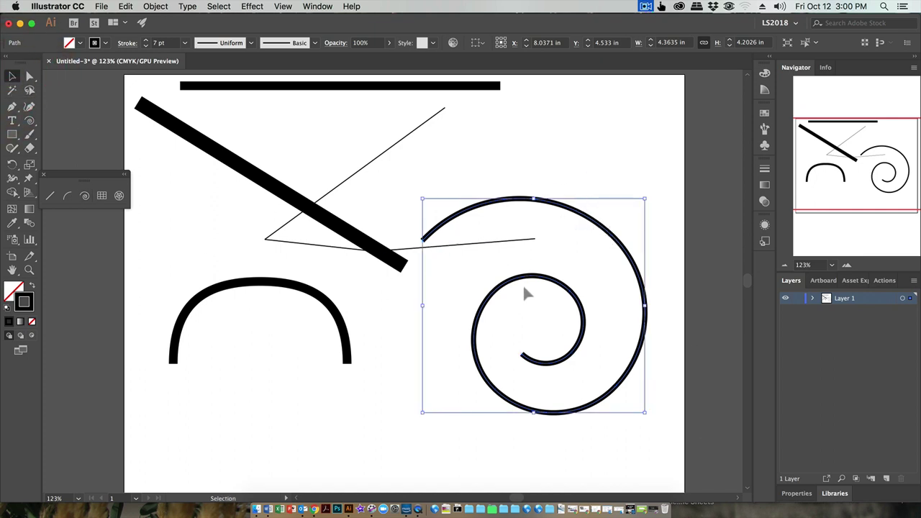
pyautogui.click(146, 45)
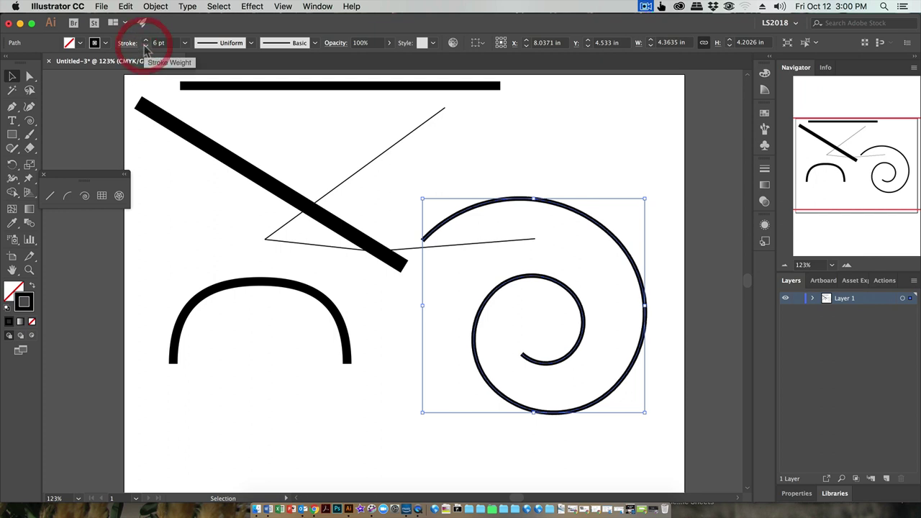
pyautogui.click(145, 46)
pyautogui.click(146, 41)
pyautogui.click(146, 41)
pyautogui.click(147, 41)
pyautogui.click(146, 41)
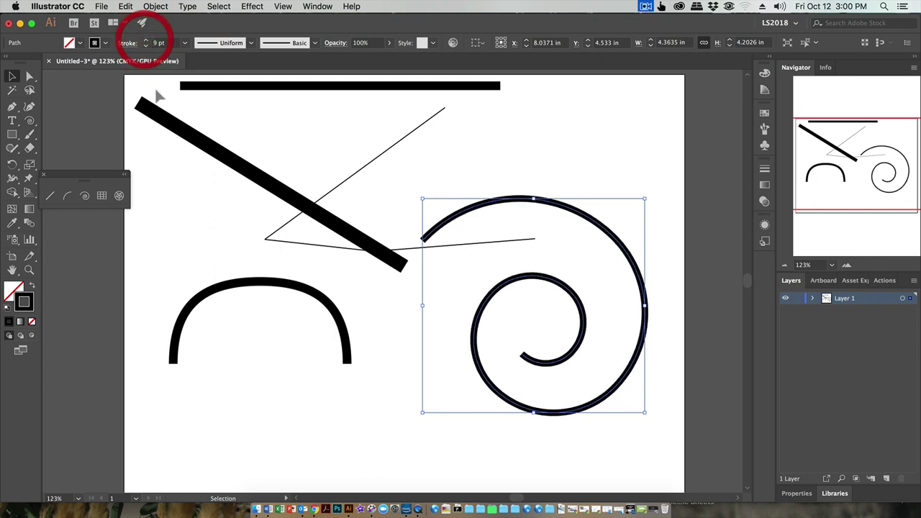
# - Check the thick diagonal line's stroke weight, and set the spiral's stroke weight to 20 pt
pyautogui.click(184, 134)
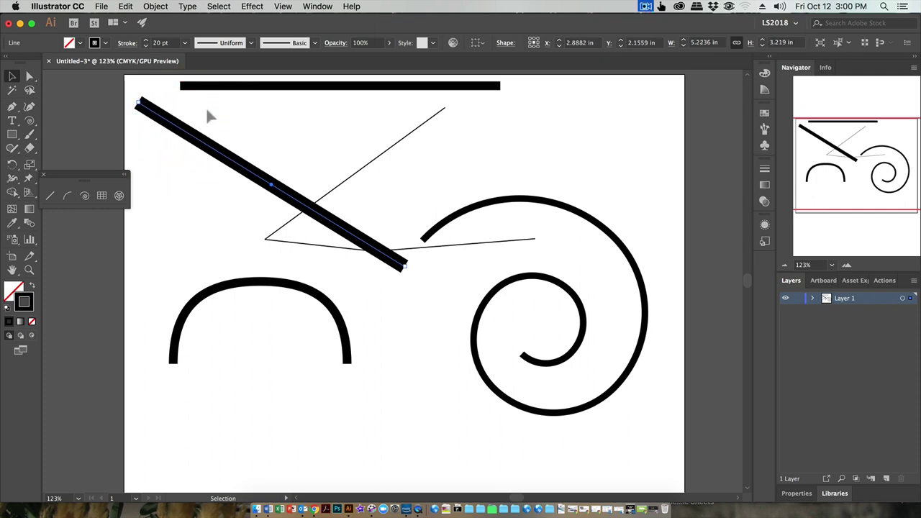
pyautogui.click(580, 207)
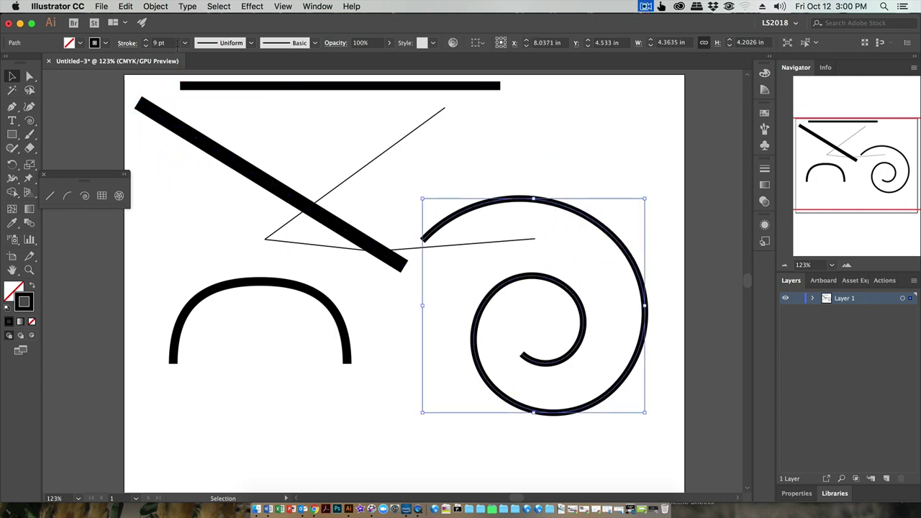
pyautogui.write('23')
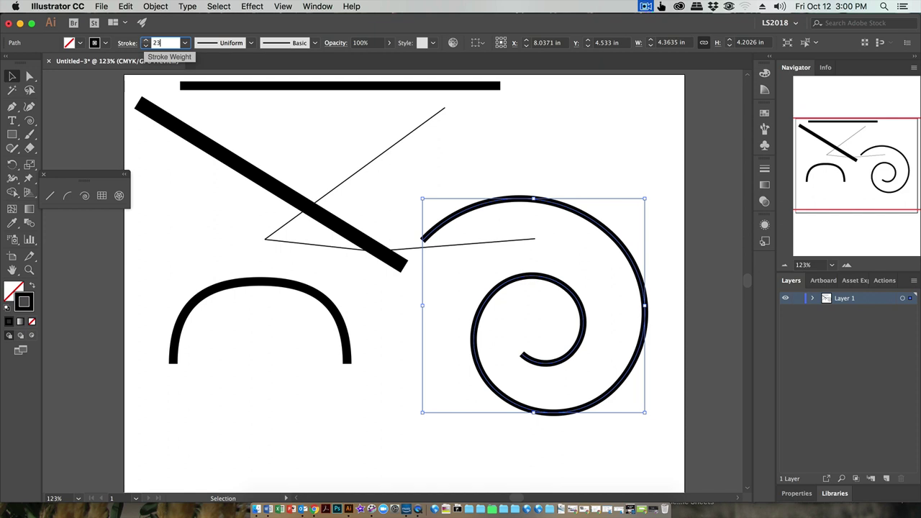
pyautogui.press('Return')
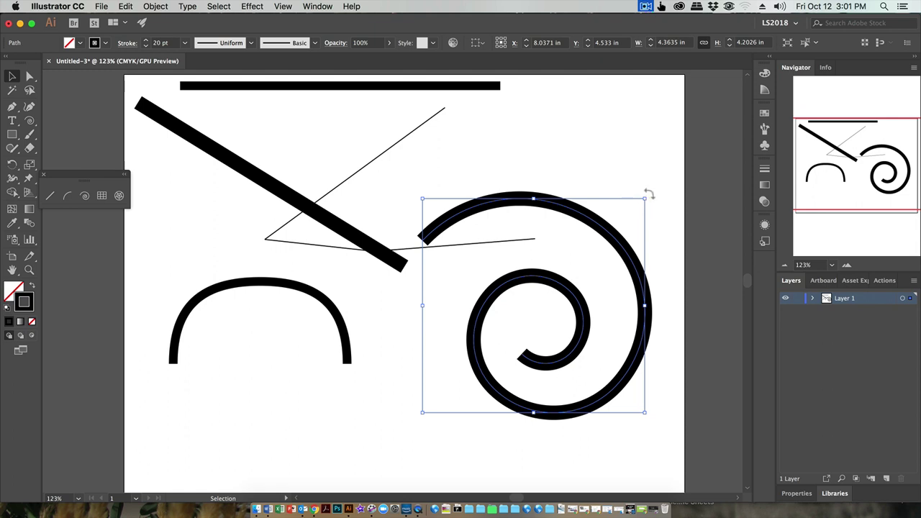
# - Rotate the spiral slightly counterclockwise, try stretching it into a tall narrow shape, and undo the stretch
pyautogui.moveTo(648, 194)
pyautogui.mouseDown()
pyautogui.moveTo(660, 209)
pyautogui.moveTo(652, 300)
pyautogui.moveTo(652, 199)
pyautogui.moveTo(636, 187)
pyautogui.mouseUp()
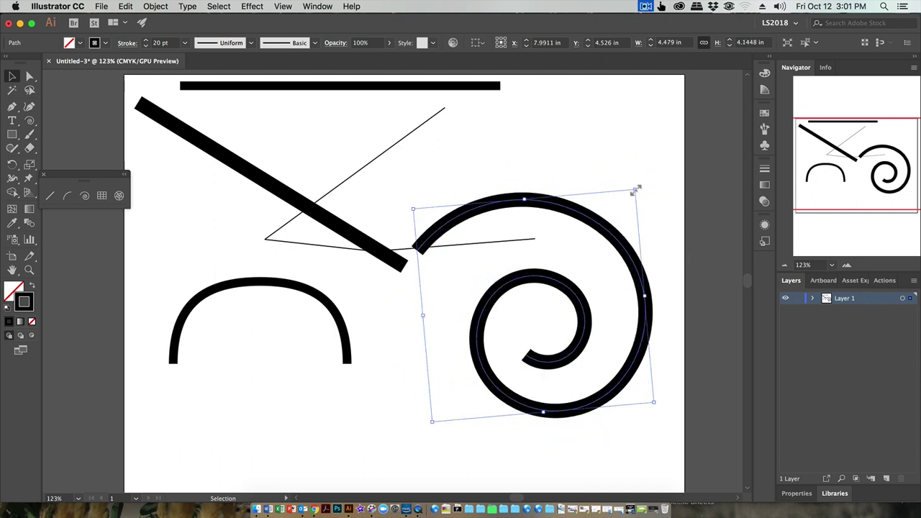
pyautogui.moveTo(636, 190); pyautogui.dragTo(565, 102)
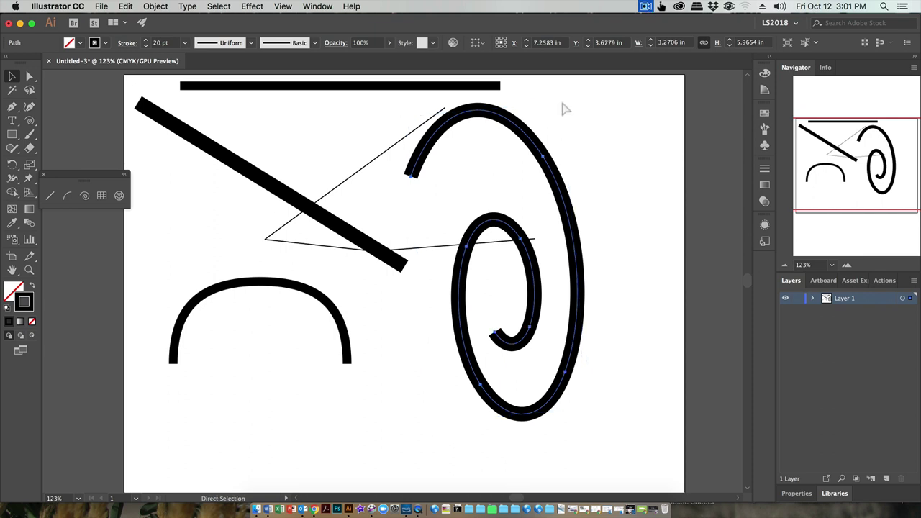
pyautogui.press('super+z')
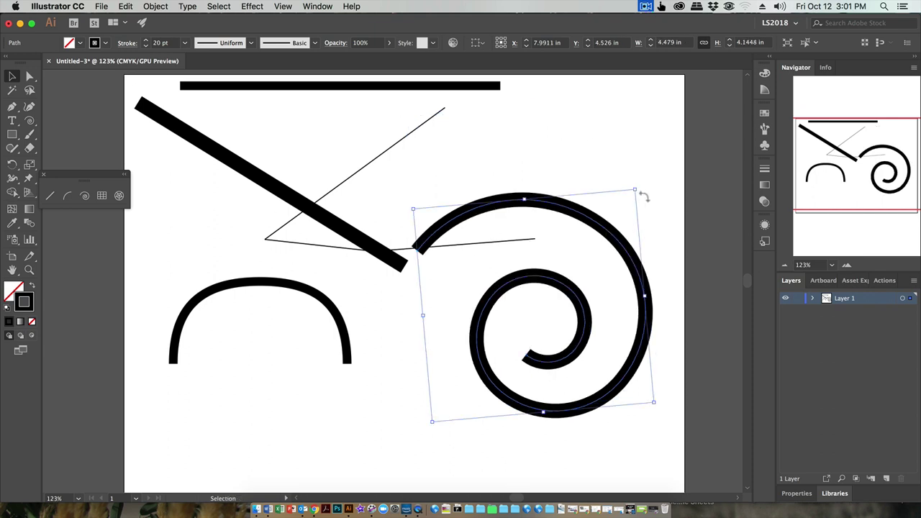
# - Shrink the spiral proportionally to about 1.87 in wide, and stretch it upward to about 2.21 in wide by 5.87 in high
pyautogui.moveTo(634, 190); pyautogui.dragTo(517, 323)
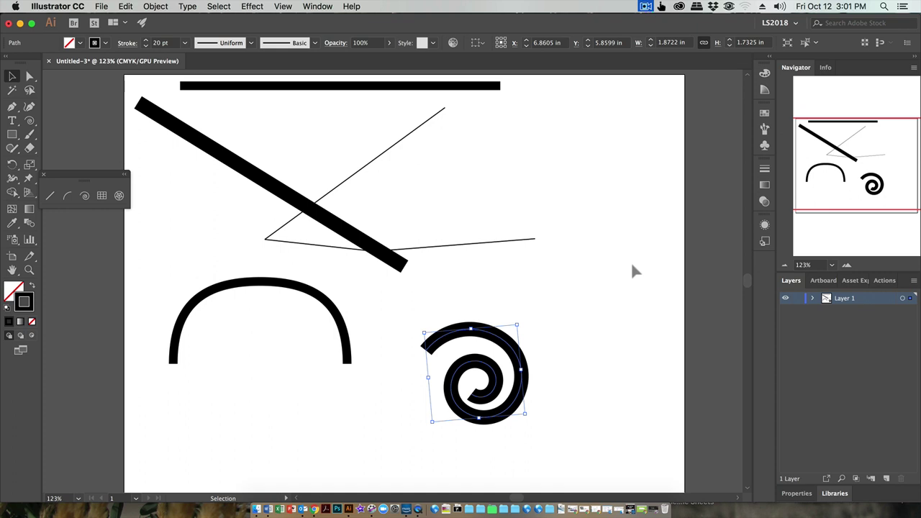
pyautogui.click(517, 325)
pyautogui.moveTo(517, 325); pyautogui.dragTo(507, 113)
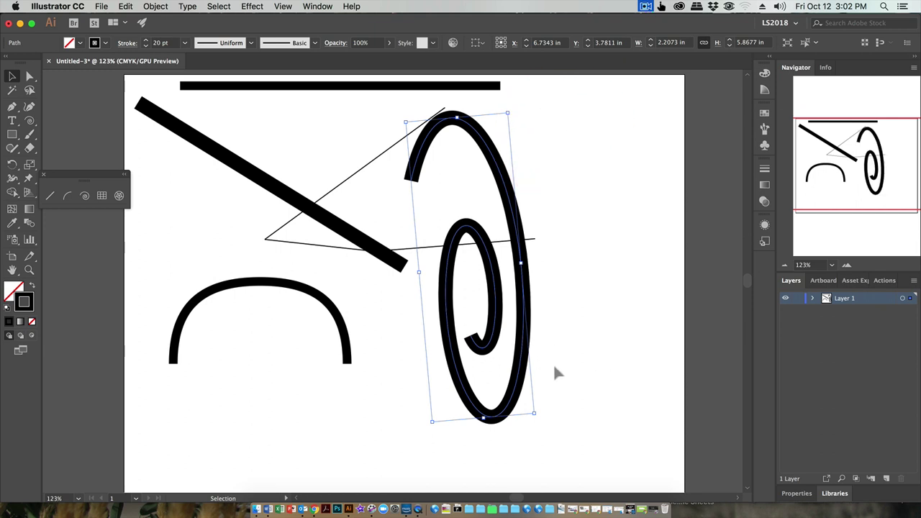
# - Examine the Move and Rotate transform settings for the stretched spiral, cancelling each one
pyautogui.rightClick(524, 279)
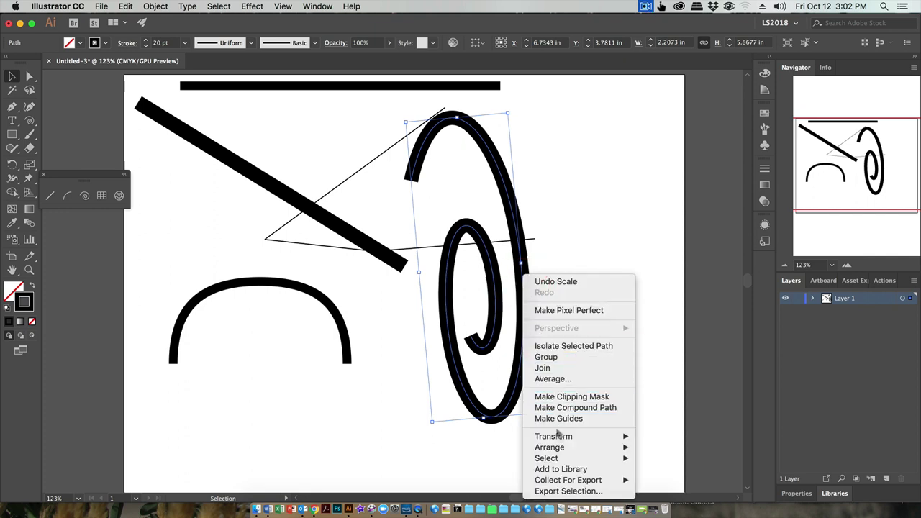
pyautogui.moveTo(558, 441)
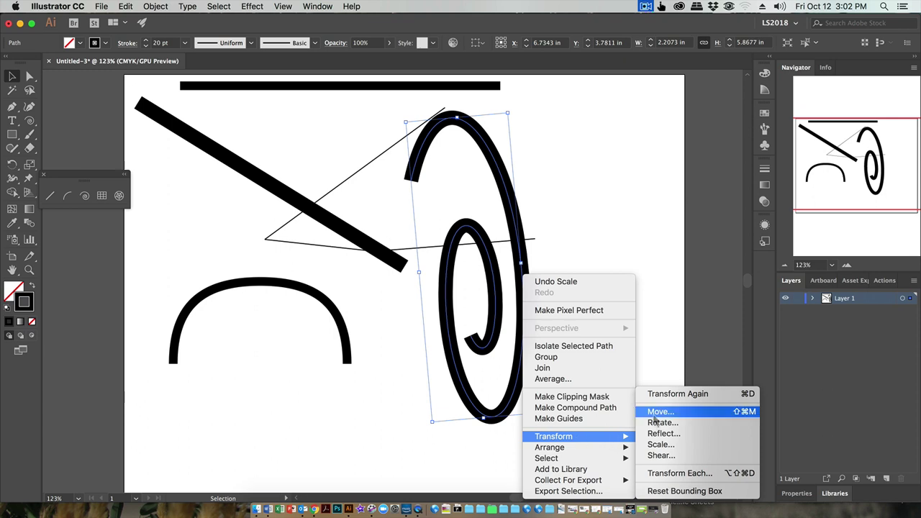
pyautogui.click(655, 414)
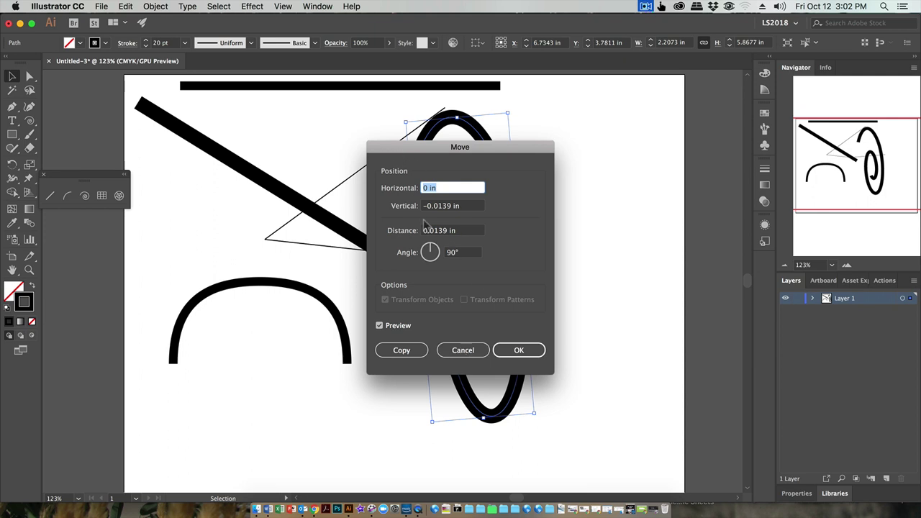
pyautogui.click(463, 350)
pyautogui.rightClick(487, 319)
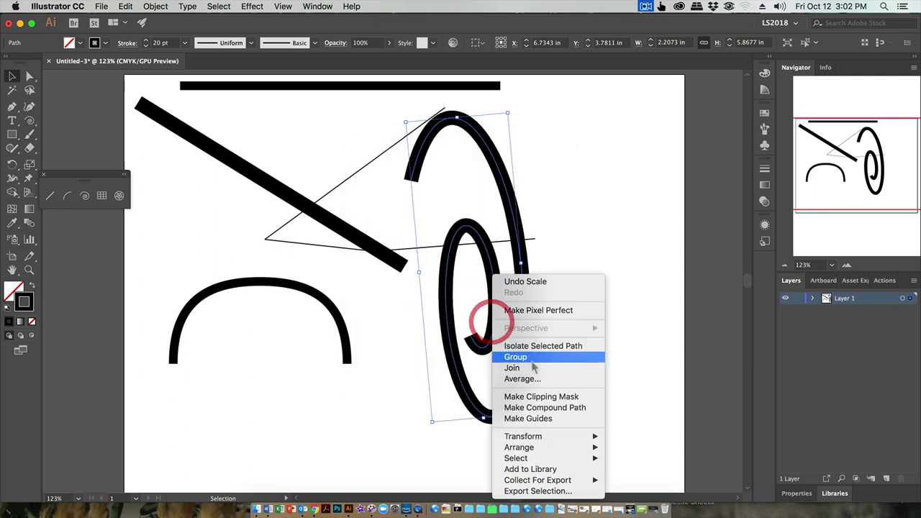
pyautogui.moveTo(549, 450)
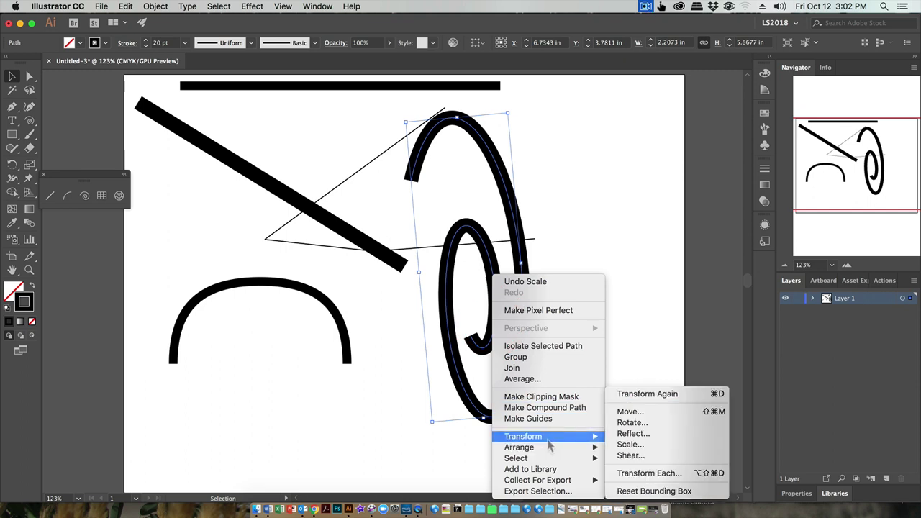
pyautogui.click(628, 425)
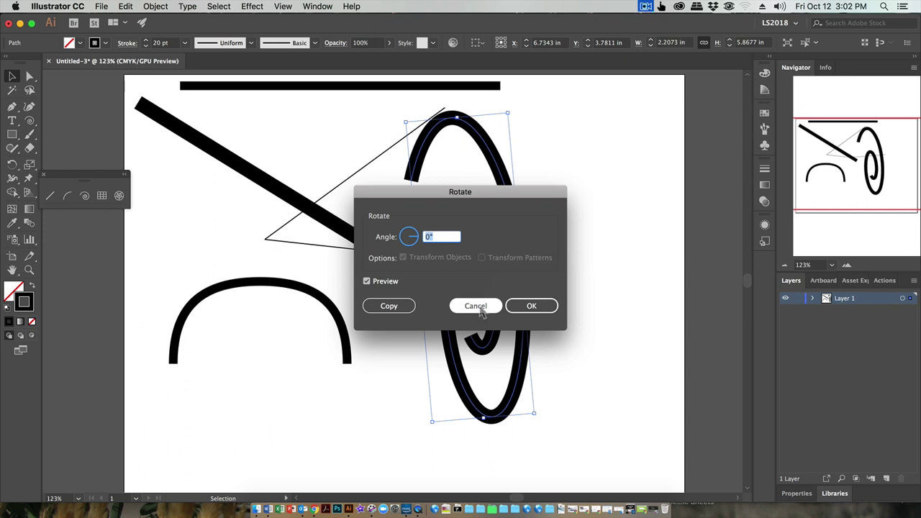
pyautogui.click(476, 305)
# - Shear the stretched spiral by 39° along an axis angled at 58°
pyautogui.rightClick(521, 319)
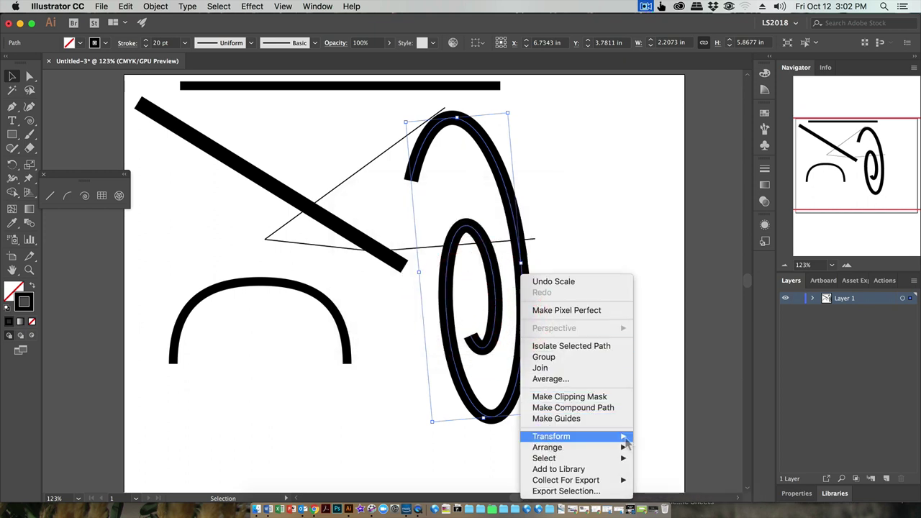
pyautogui.moveTo(623, 440)
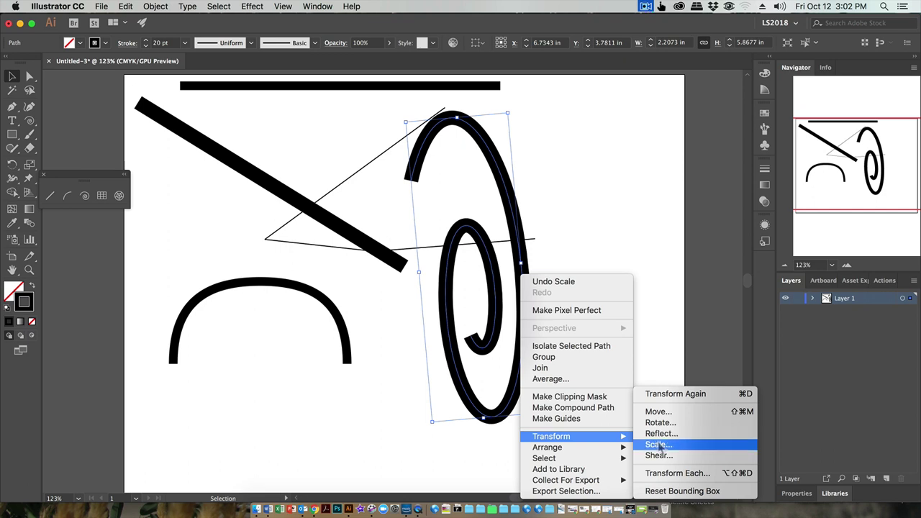
pyautogui.click(656, 455)
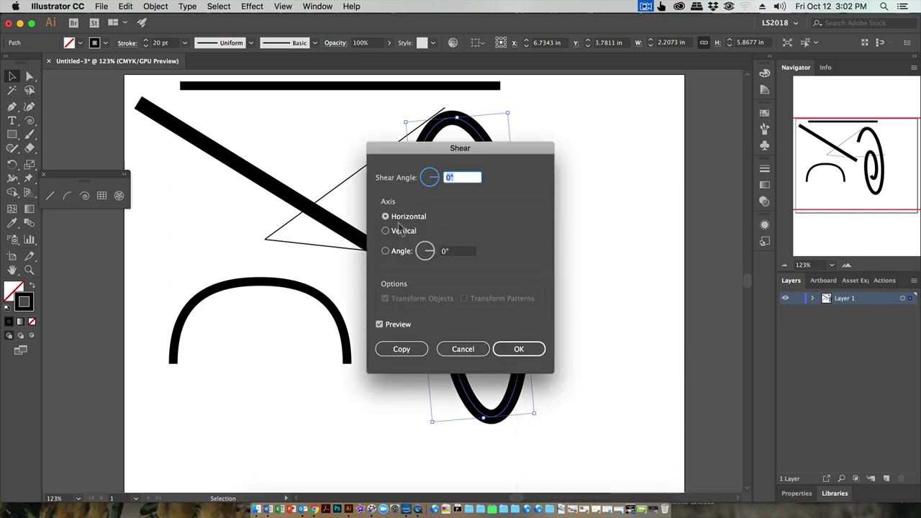
pyautogui.moveTo(407, 150); pyautogui.dragTo(647, 149)
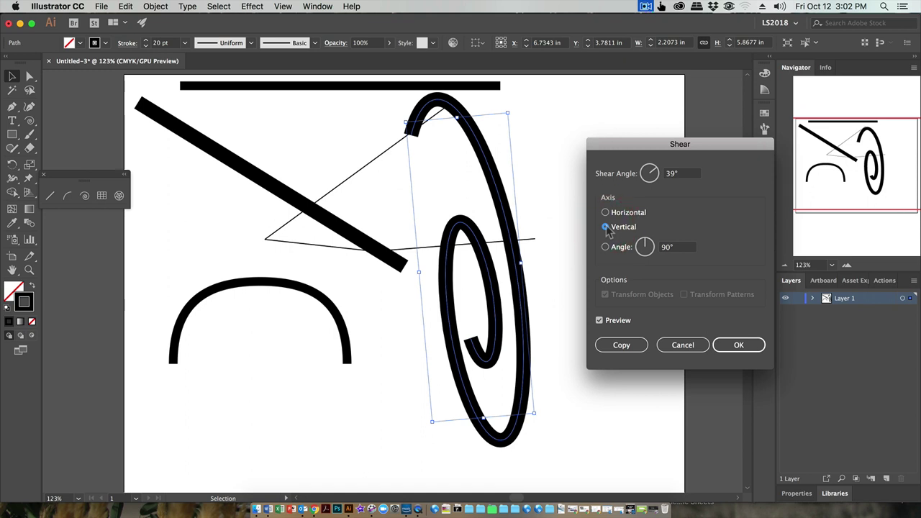
pyautogui.click(647, 245)
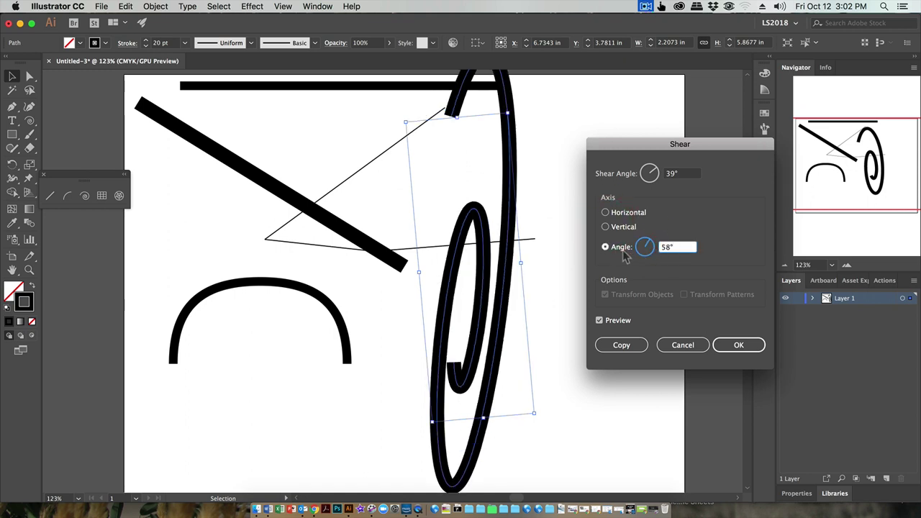
pyautogui.click(729, 346)
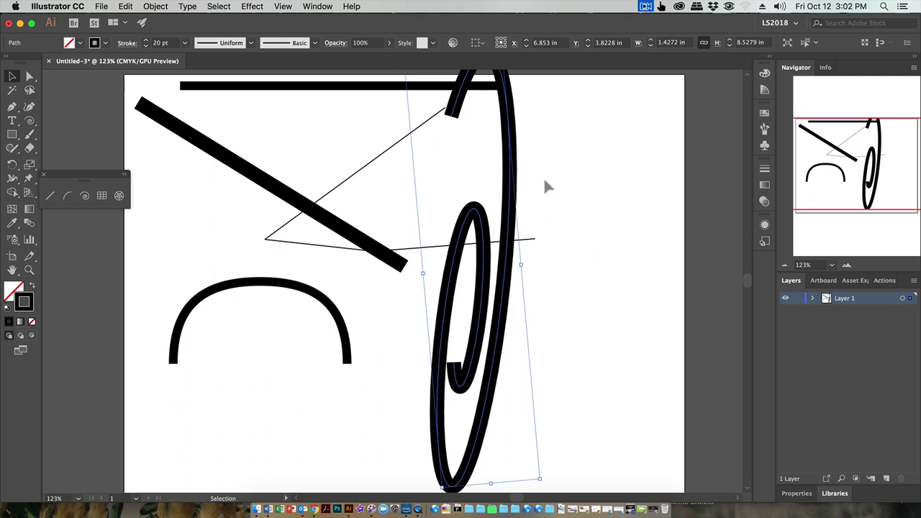
# - Shrink the sheared spiral downward to about 1.50 in wide by 6.32 in high, and deselect it
pyautogui.scroll(3, 545, 182)
pyautogui.moveTo(507, 110); pyautogui.dragTo(503, 222)
pyautogui.click(564, 252)
pyautogui.moveTo(584, 290); pyautogui.dragTo(603, 208)
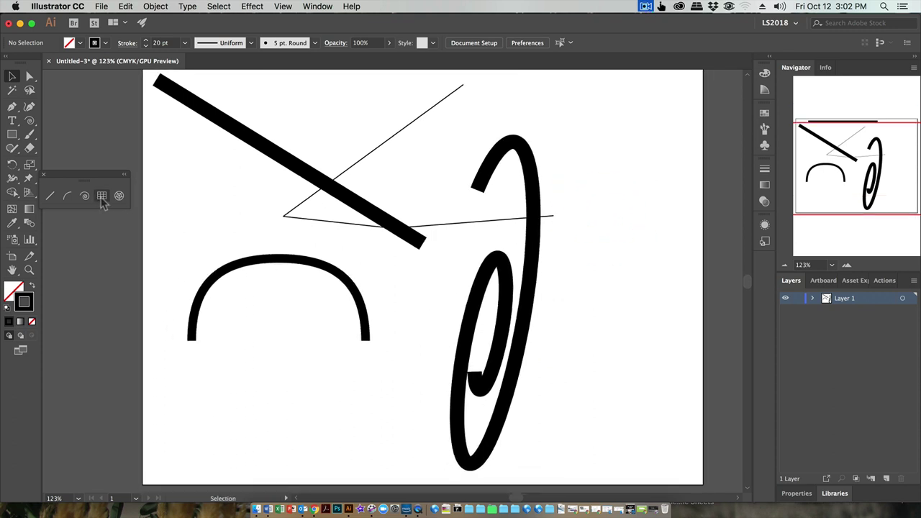
# - Draw a rectangular grid about 3.78 in wide by 2.17 in high below the arc, with five rows and six columns
pyautogui.click(104, 196)
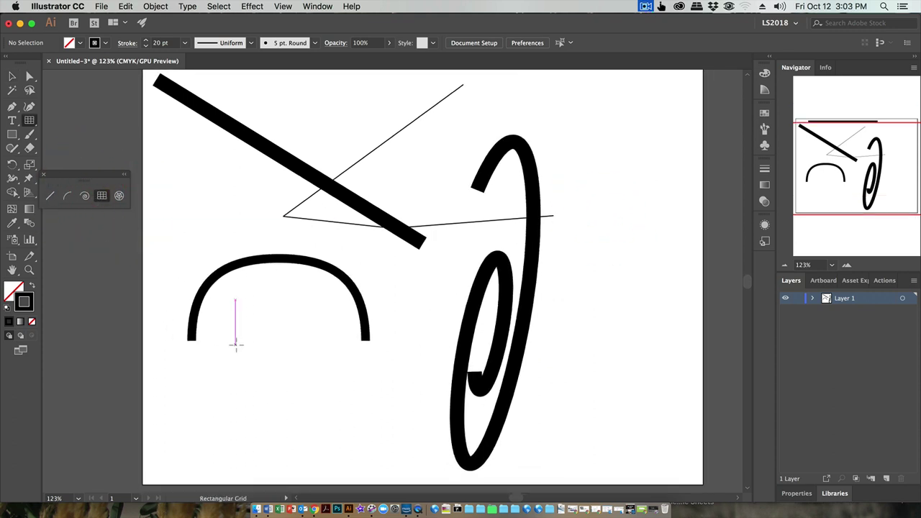
pyautogui.moveTo(236, 345)
pyautogui.mouseDown()
pyautogui.moveTo(253, 373)
pyautogui.moveTo(419, 440)
pyautogui.moveTo(427, 455)
pyautogui.mouseUp()
pyautogui.press('Up')
pyautogui.press('Up')
pyautogui.press('Up')
pyautogui.press('Up')
pyautogui.press('Up')
pyautogui.press('Up')
pyautogui.press('Down')
pyautogui.press('Down')
pyautogui.press('Down')
pyautogui.press('Down')
pyautogui.press('Down')
pyautogui.press('Down')
pyautogui.press('Down')
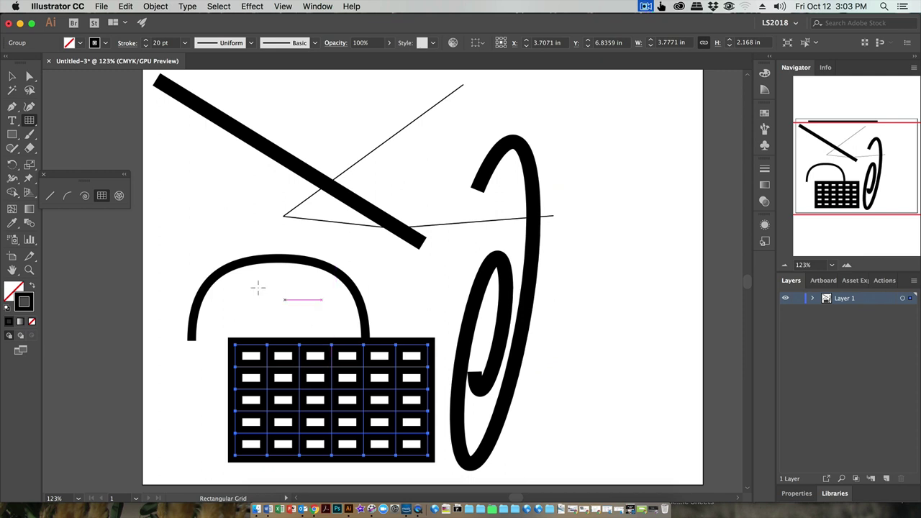
# - Draw a polar grid about 2.33 in wide by 3.04 in high beside the spiral, with dense concentric rings and five radial dividers
pyautogui.click(119, 195)
pyautogui.moveTo(599, 276)
pyautogui.mouseDown()
pyautogui.moveTo(706, 382)
pyautogui.moveTo(720, 434)
pyautogui.mouseUp()
pyautogui.press('Up')
pyautogui.press('Up')
pyautogui.press('Up')
pyautogui.press('Up')
pyautogui.press('Up')
pyautogui.press('Up')
pyautogui.press('Up')
pyautogui.press('Up')
pyautogui.press('Up')
pyautogui.press('Up')
pyautogui.press('Up')
pyautogui.press('Up')
pyautogui.press('Up')
pyautogui.press('Up')
pyautogui.press('Up')
pyautogui.press('Right')
pyautogui.press('Right')
pyautogui.press('Right')
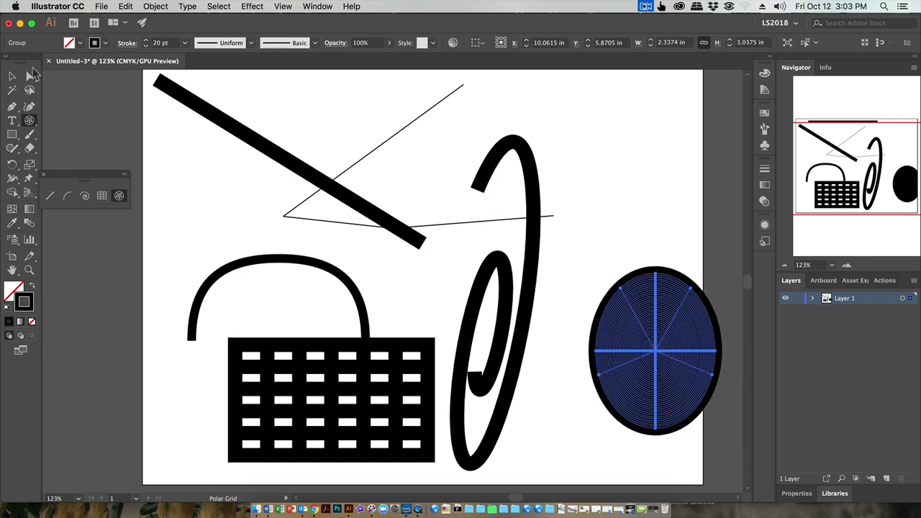
# - Move the polar grid slightly up and left so it fits inside the artboard, and deselect it
pyautogui.click(13, 76)
pyautogui.click(607, 213)
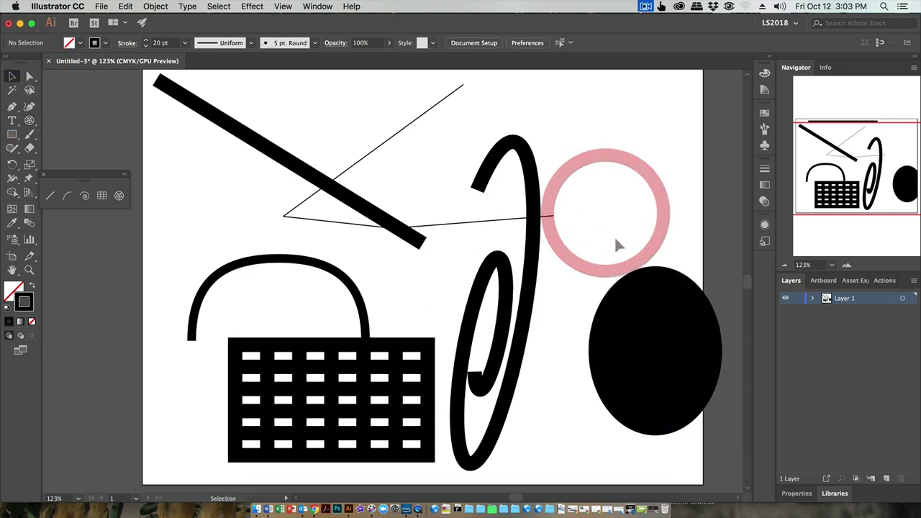
pyautogui.moveTo(643, 286); pyautogui.dragTo(624, 276)
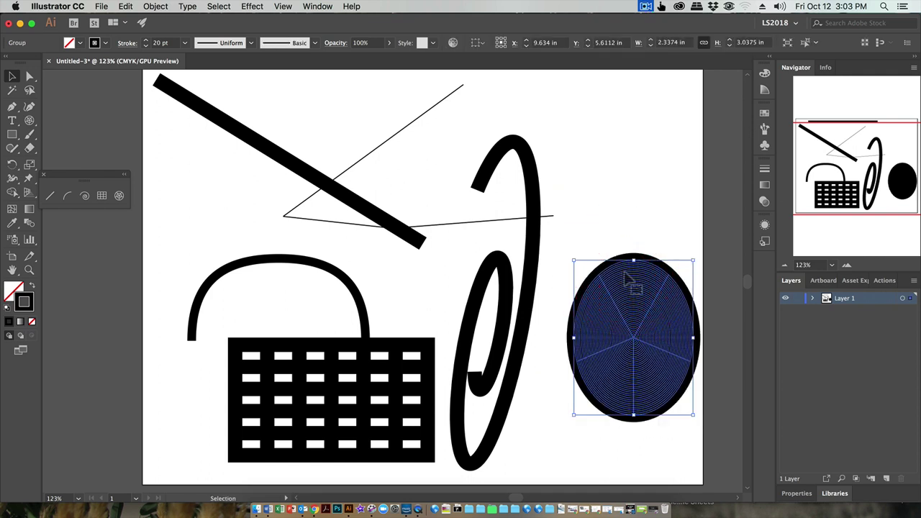
pyautogui.click(621, 229)
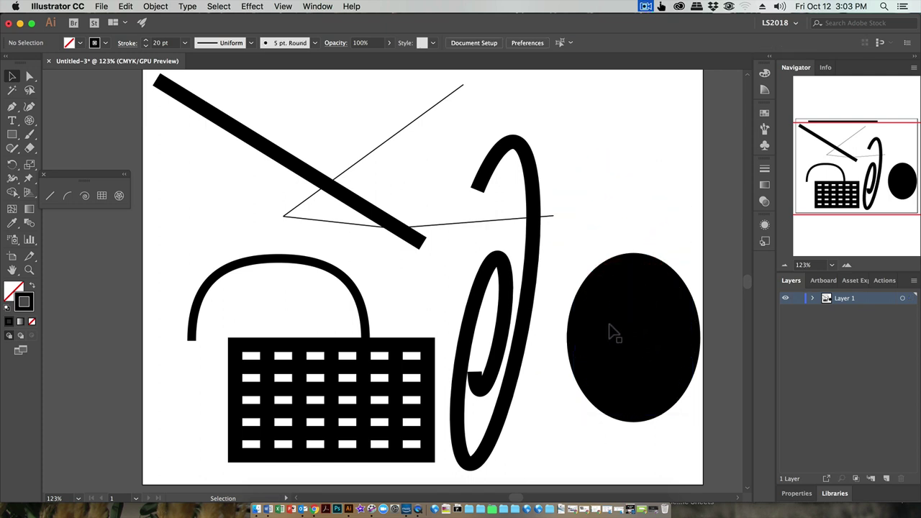
# - Try a 6 pt stroke on the polar grid, and reduce its stroke weight to 1 pt
pyautogui.click(631, 306)
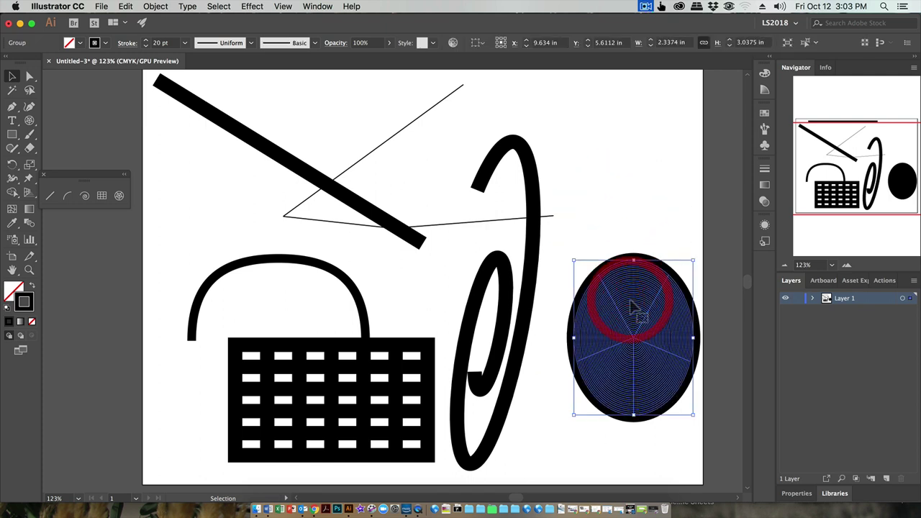
pyautogui.click(185, 42)
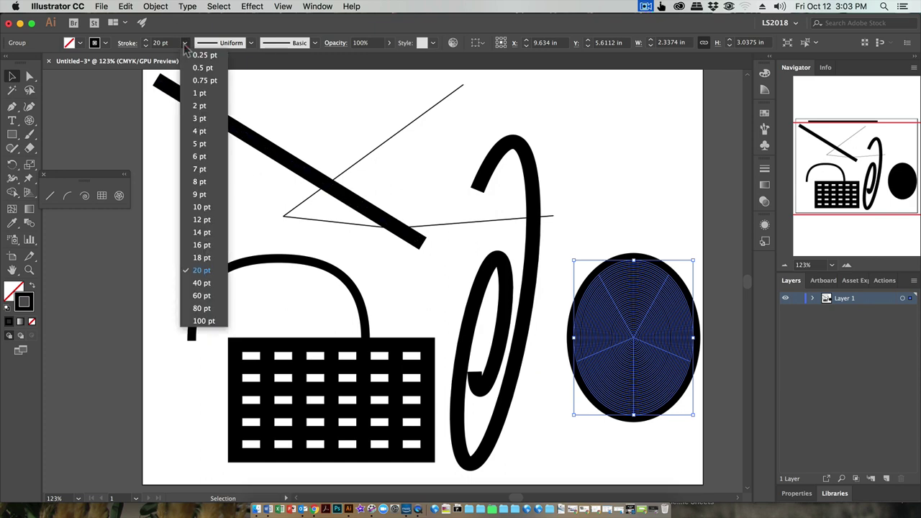
pyautogui.click(200, 158)
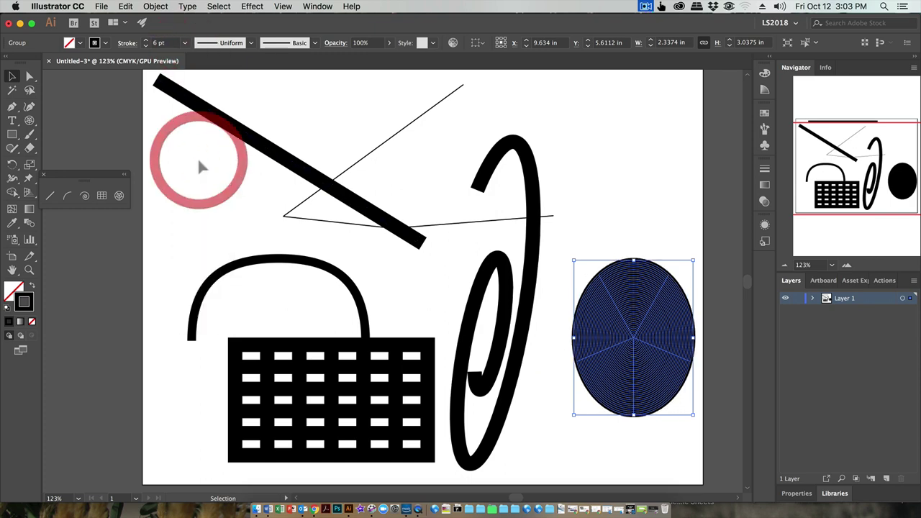
pyautogui.click(669, 199)
pyautogui.click(666, 311)
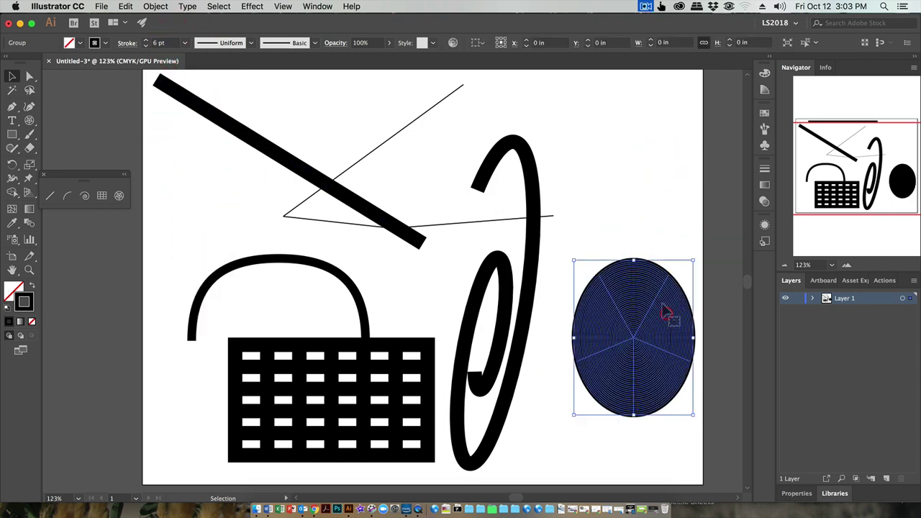
pyautogui.click(184, 43)
pyautogui.click(198, 93)
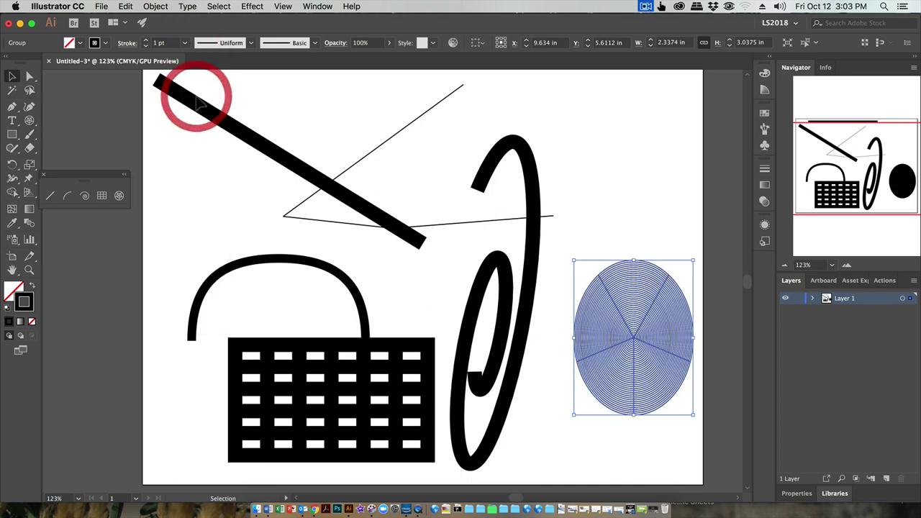
pyautogui.click(658, 159)
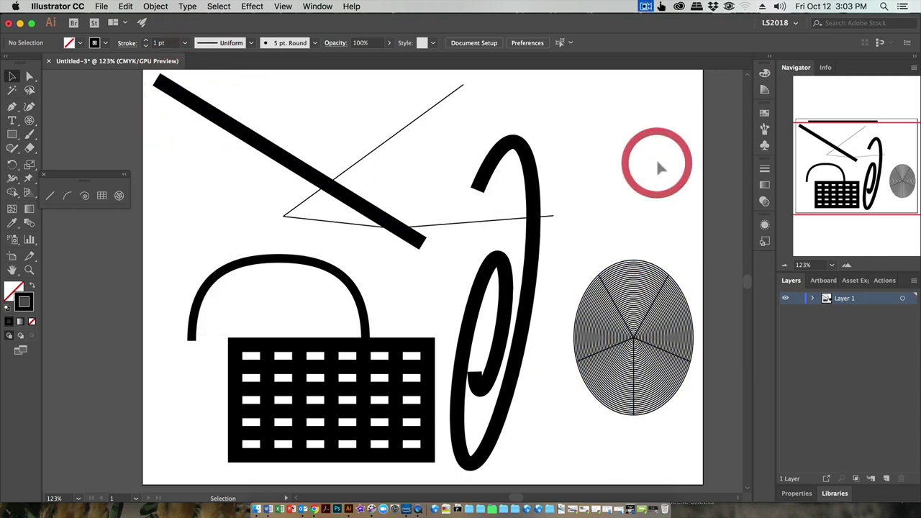
# - Duplicate the polar grid about 1.1 in upward so the copy overlaps the original
pyautogui.click(641, 331)
pyautogui.click(627, 230)
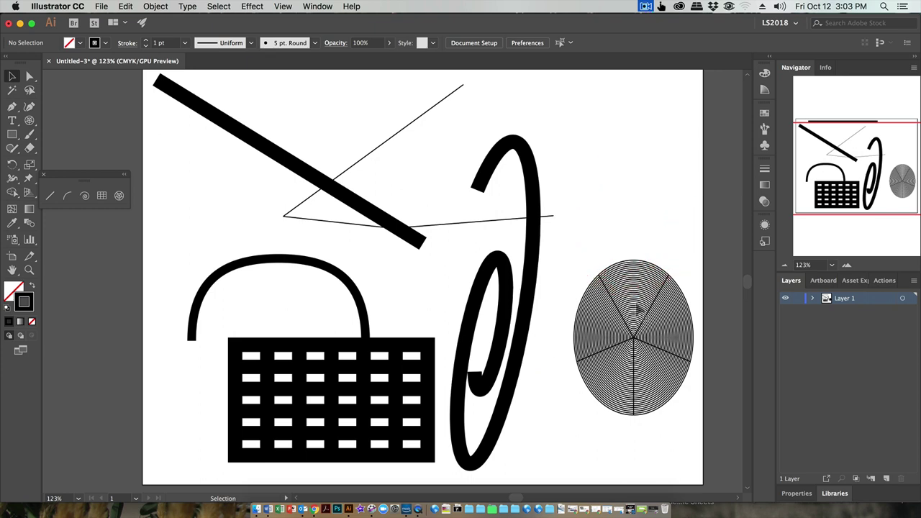
pyautogui.moveTo(637, 309); pyautogui.dragTo(634, 253)
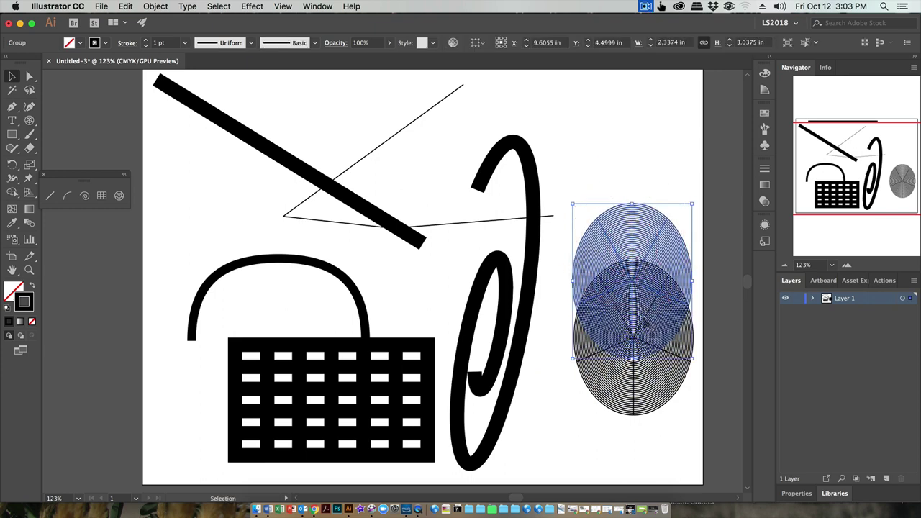
# - Try another polar grid copy overlapping the pair at lower left, move it above them, and delete it
pyautogui.moveTo(645, 322); pyautogui.dragTo(583, 380)
pyautogui.click(661, 427)
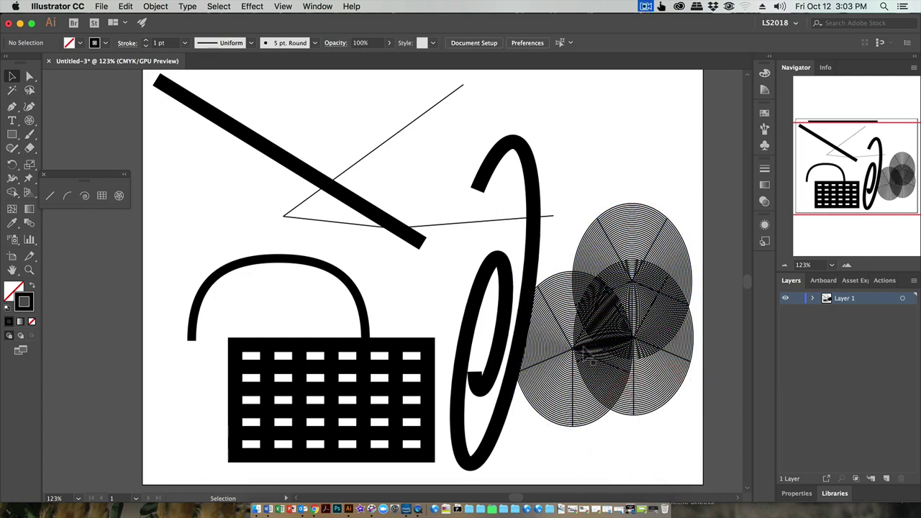
pyautogui.moveTo(572, 325); pyautogui.dragTo(639, 140)
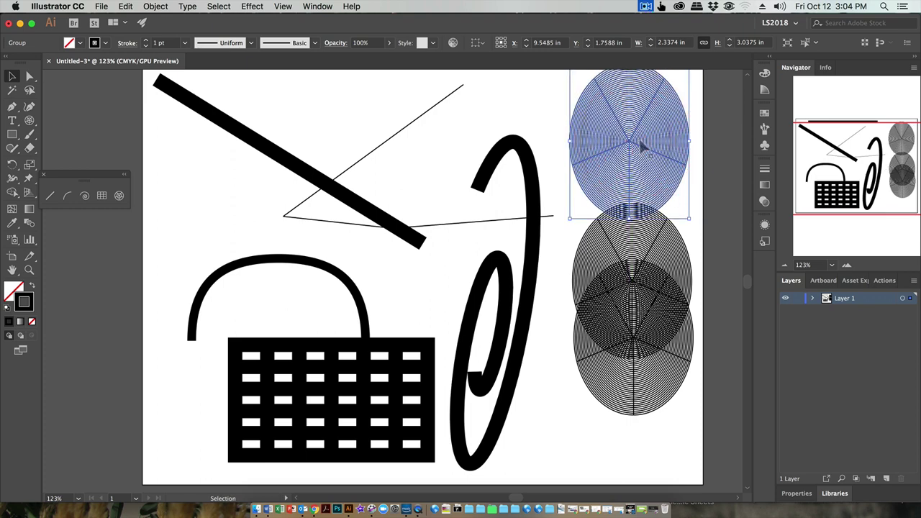
pyautogui.press('Delete')
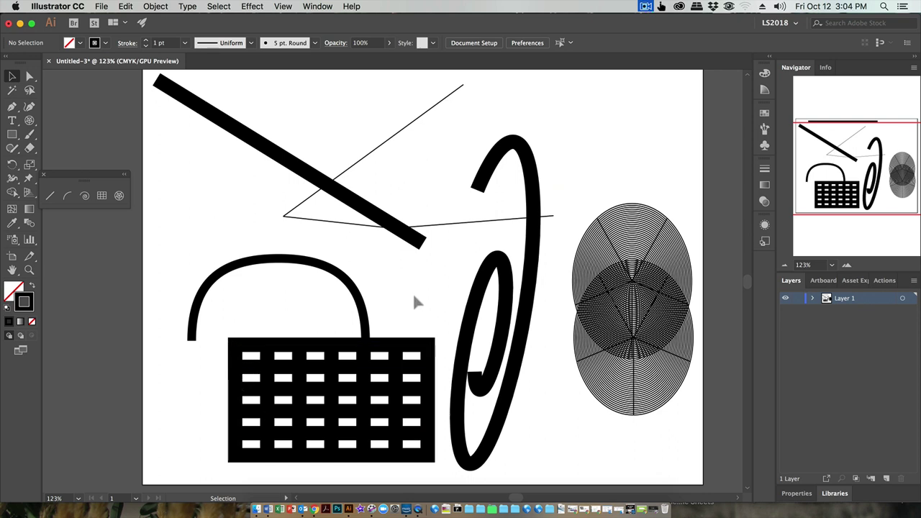
# - Close the floating panel of line tools
pyautogui.click(43, 175)
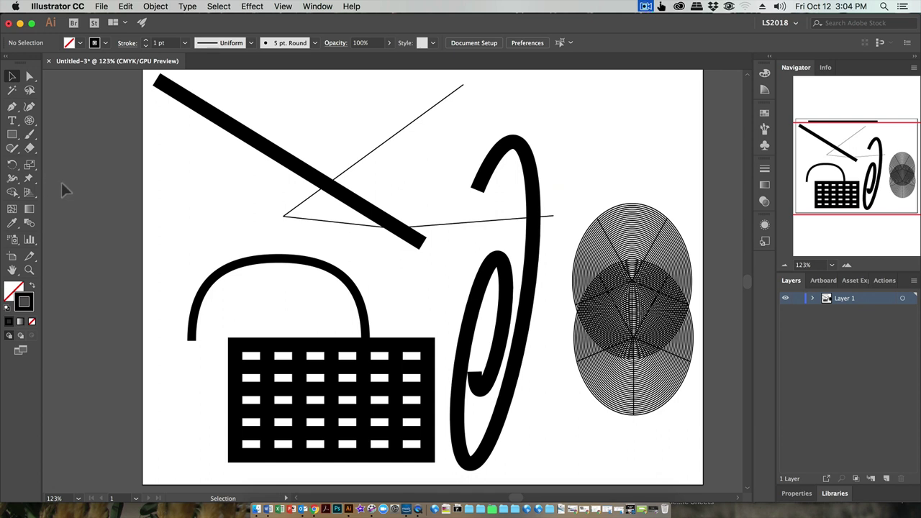
pyautogui.click(646, 6)
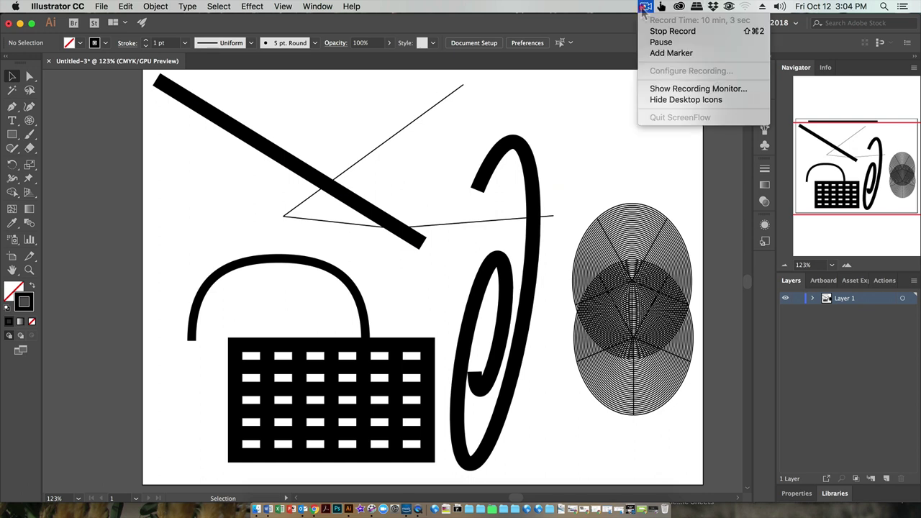
pyautogui.click(656, 43)
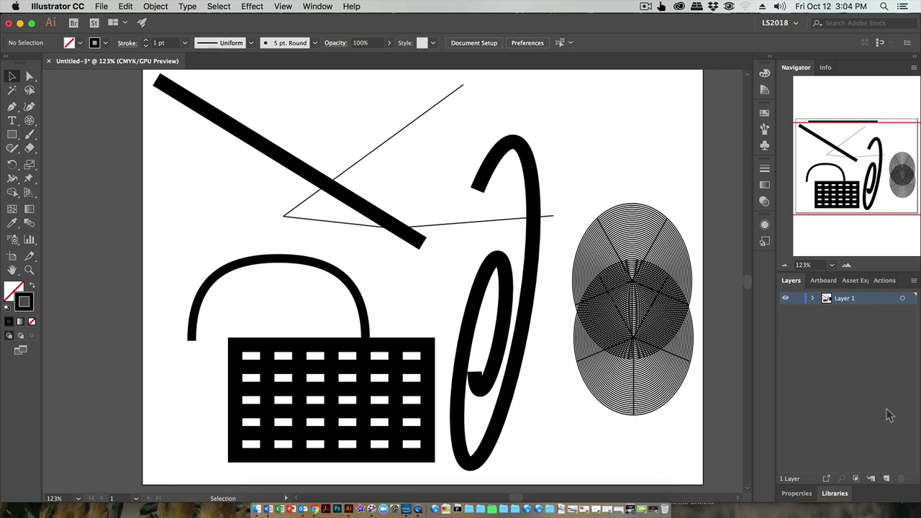
# - Add a new layer above Layer 1, and hide and lock Layer 1
pyautogui.click(887, 480)
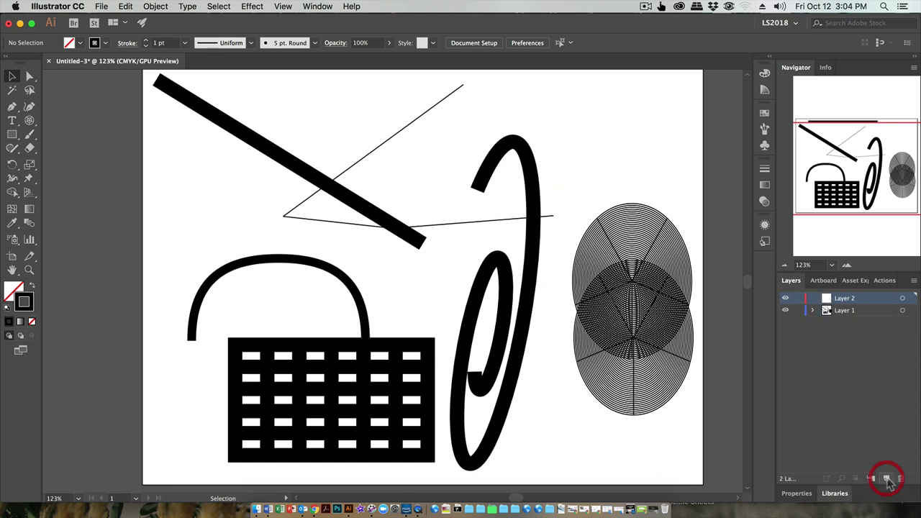
pyautogui.click(785, 310)
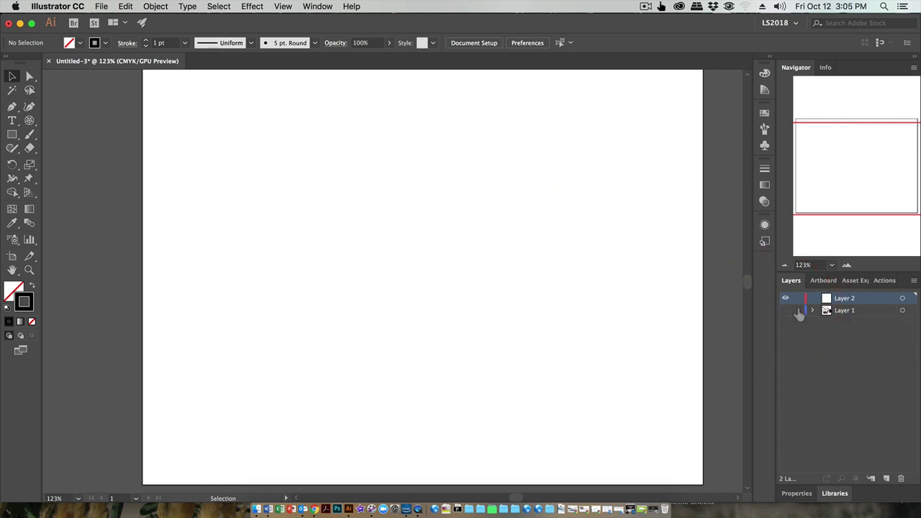
pyautogui.click(797, 310)
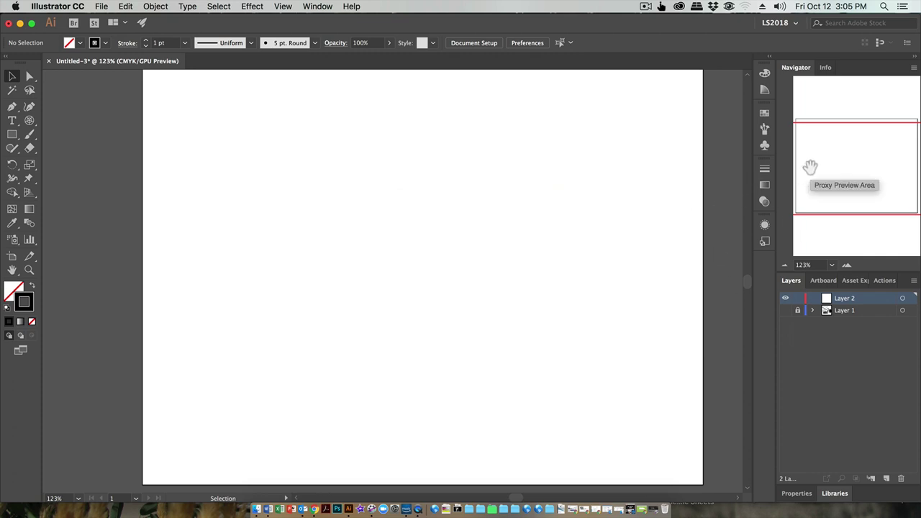
pyautogui.press('super+0')
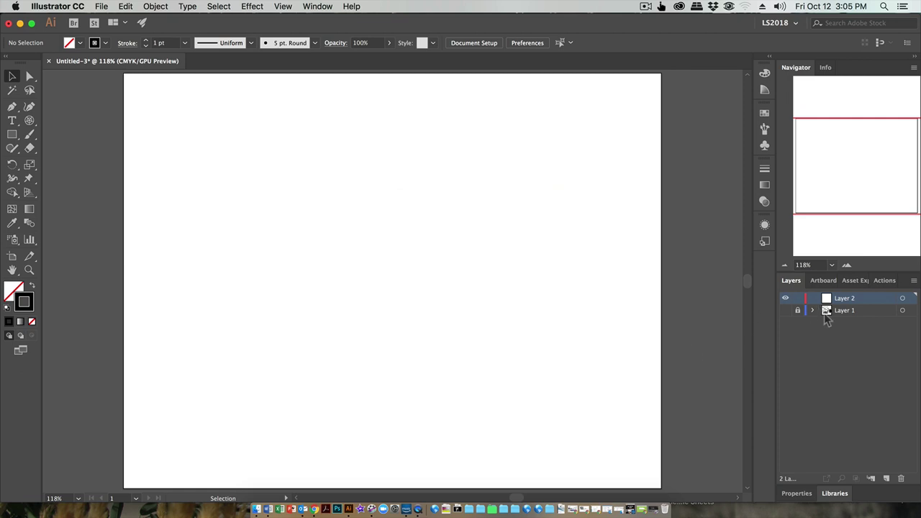
# - Show and unlock Layer 1, and test selecting and deselecting the spiral on it
pyautogui.click(786, 310)
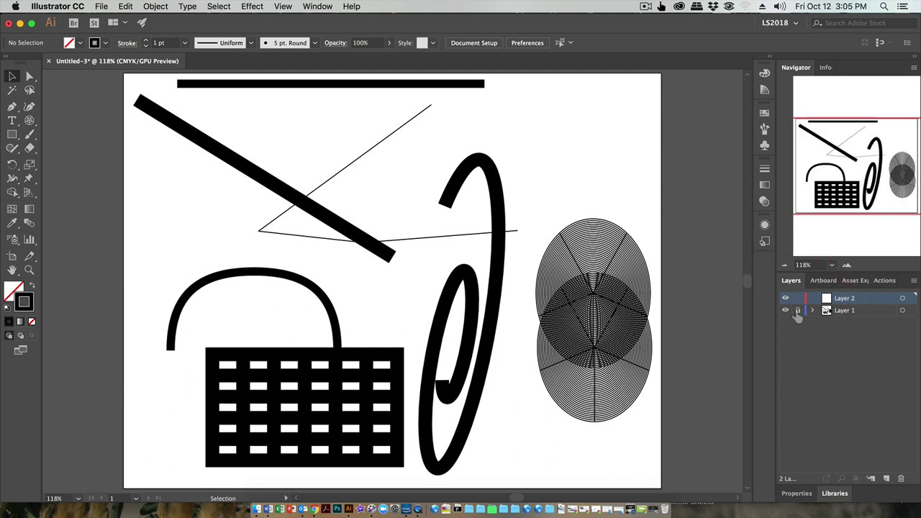
pyautogui.click(797, 310)
pyautogui.click(501, 229)
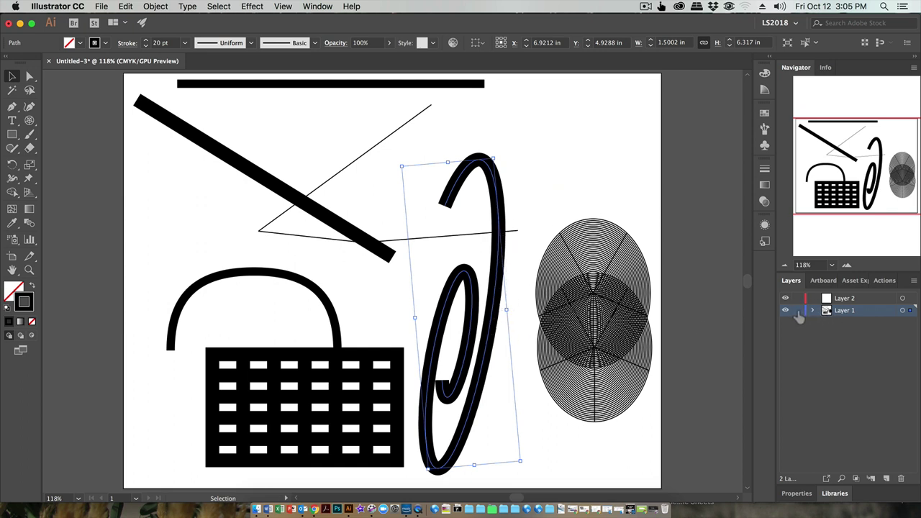
pyautogui.click(584, 155)
# - Lock Layer 1 and try to select the spiral, arc and rectangular grid on it
pyautogui.click(798, 311)
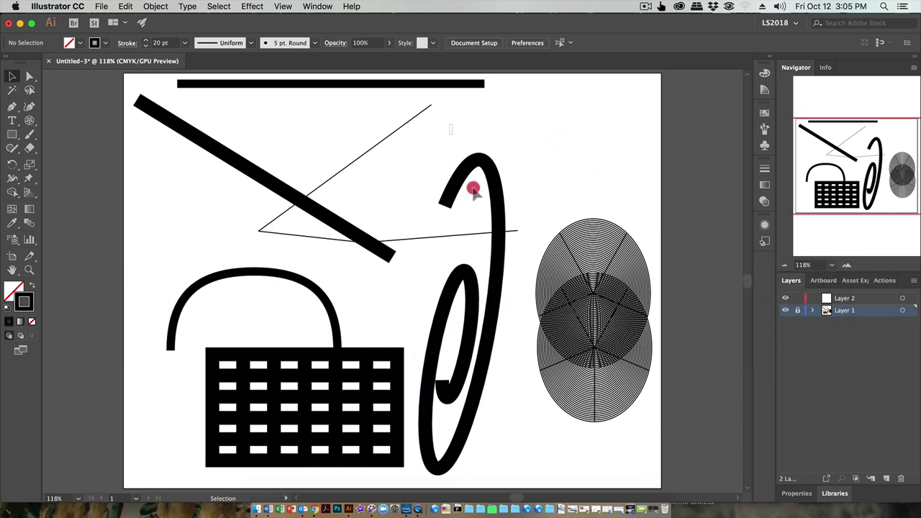
pyautogui.click(505, 298)
pyautogui.click(333, 327)
pyautogui.moveTo(341, 370); pyautogui.dragTo(402, 338)
pyautogui.click(401, 215)
# - Unlock Layer 1 and select the upper polar grid
pyautogui.click(798, 310)
pyautogui.click(611, 314)
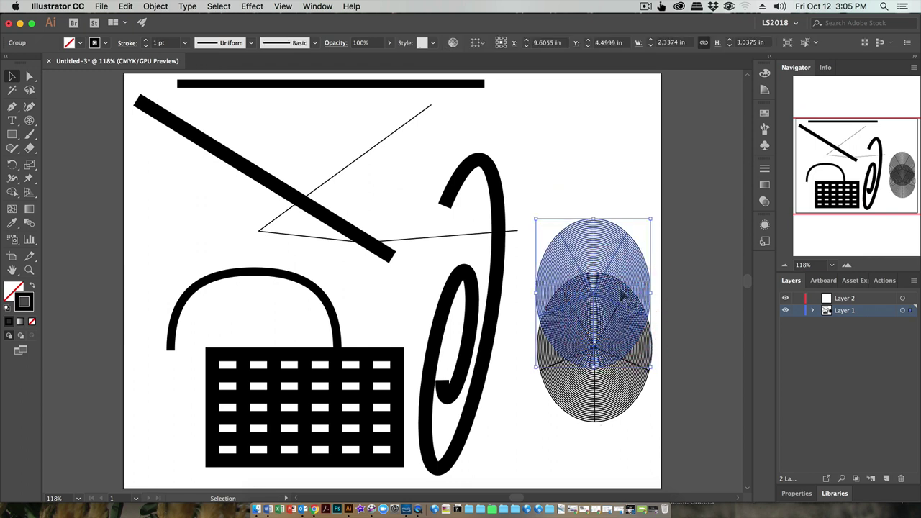
# - Line up the upper polar grid horizontally with the lower one and nudge it down about 0.1 in
pyautogui.moveTo(623, 296); pyautogui.dragTo(625, 295)
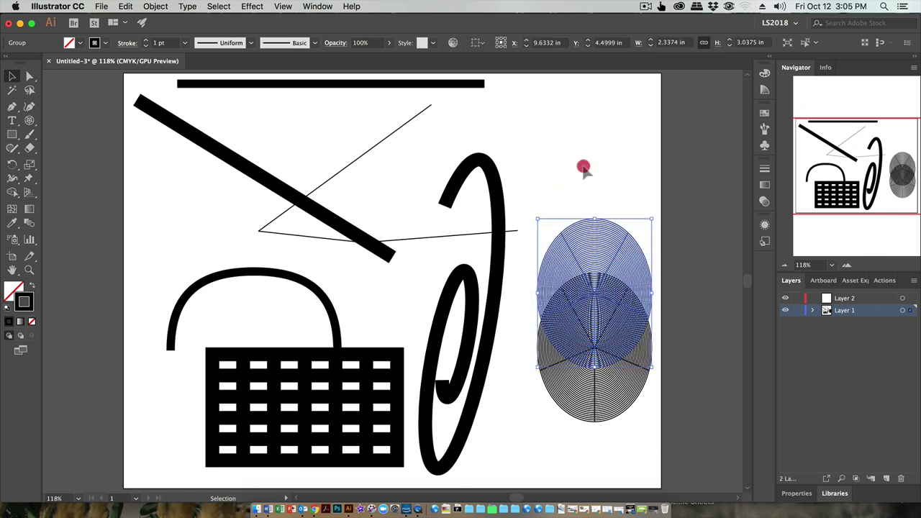
pyautogui.click(583, 168)
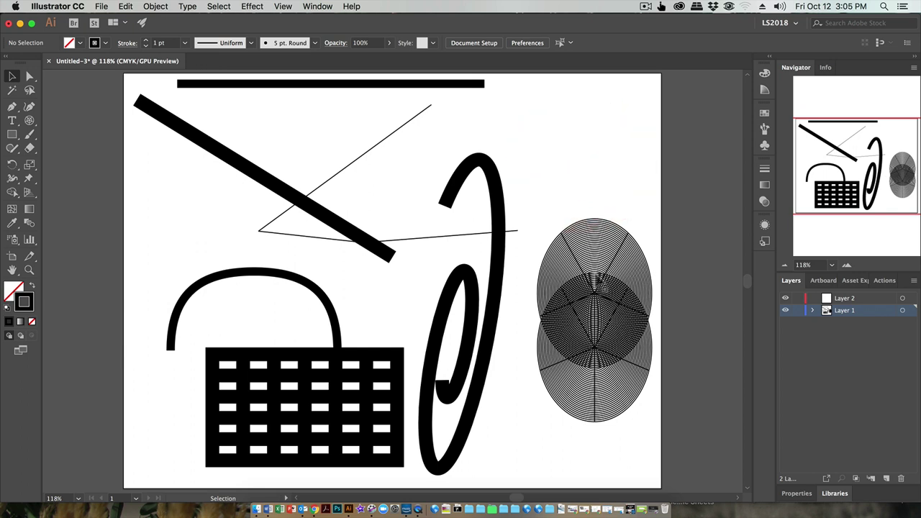
pyautogui.click(599, 280)
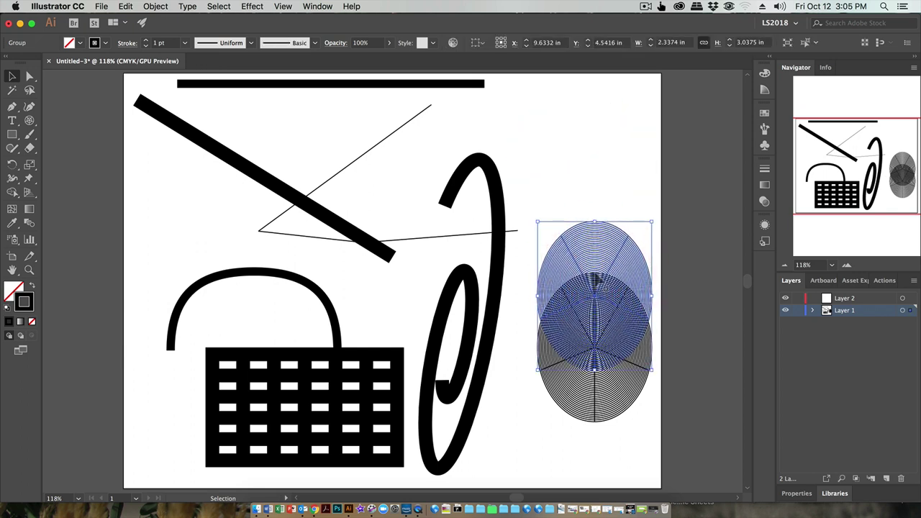
pyautogui.press('Down')
pyautogui.press('Down')
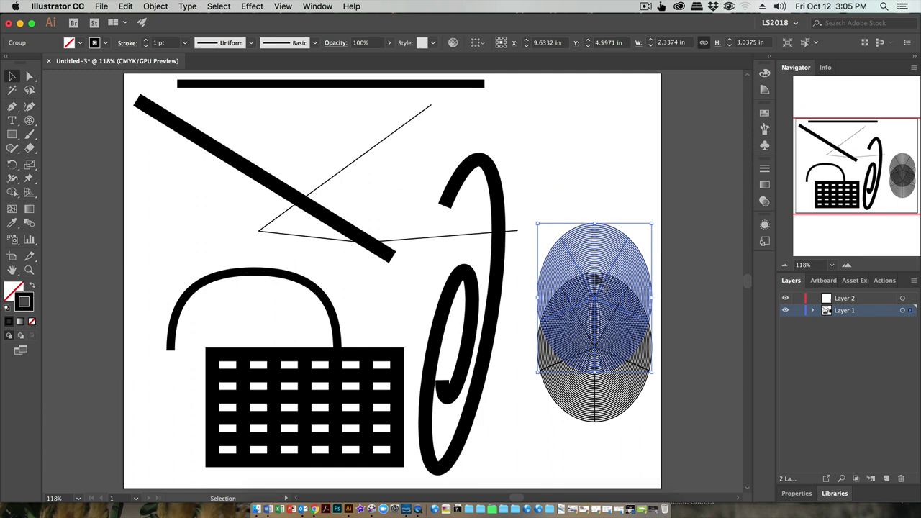
pyautogui.click(570, 180)
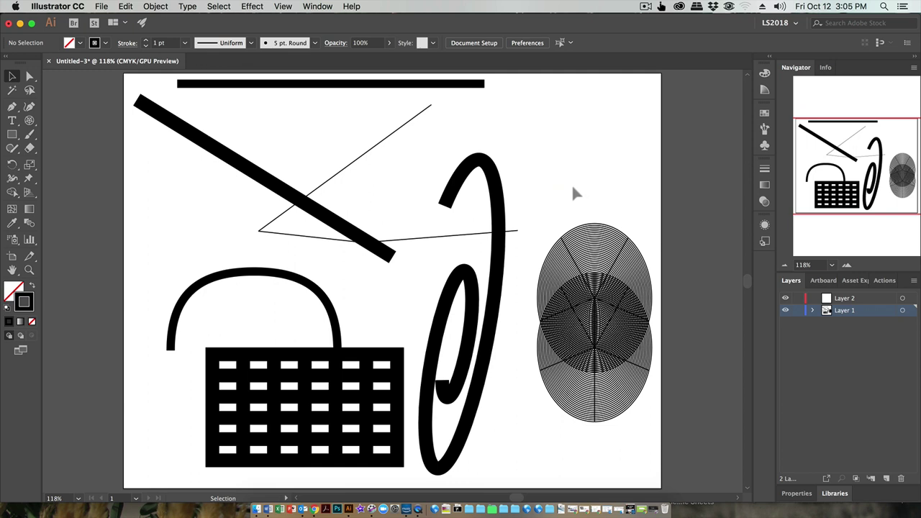
# - Select both overlapping polar grids and group them
pyautogui.moveTo(551, 180); pyautogui.dragTo(576, 200)
pyautogui.moveTo(568, 224); pyautogui.dragTo(601, 479)
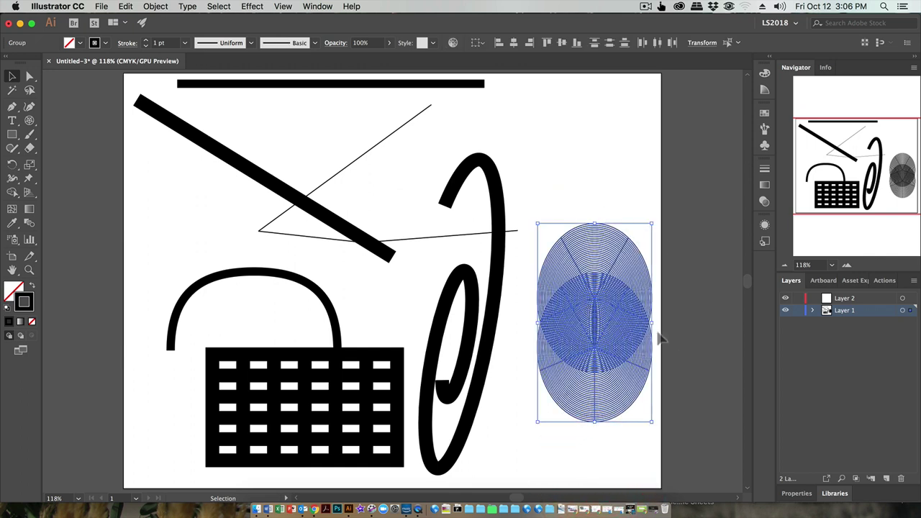
pyautogui.rightClick(619, 321)
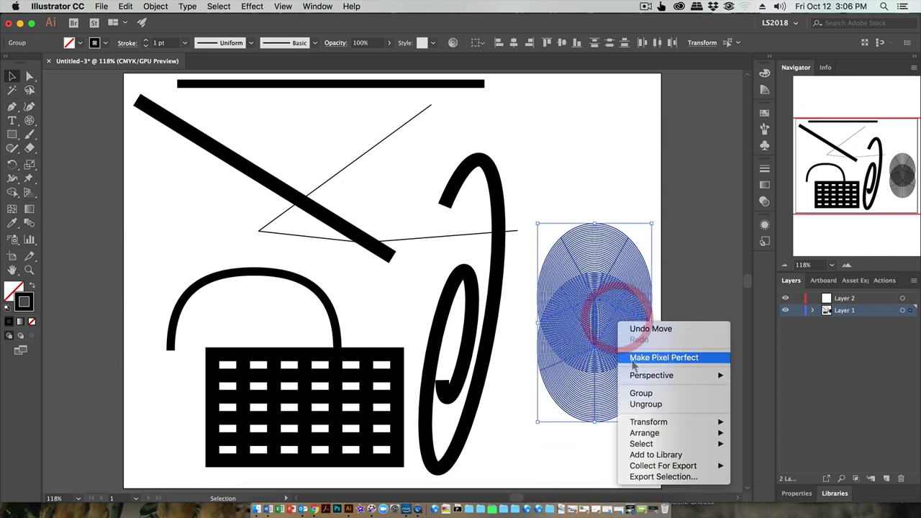
pyautogui.click(646, 405)
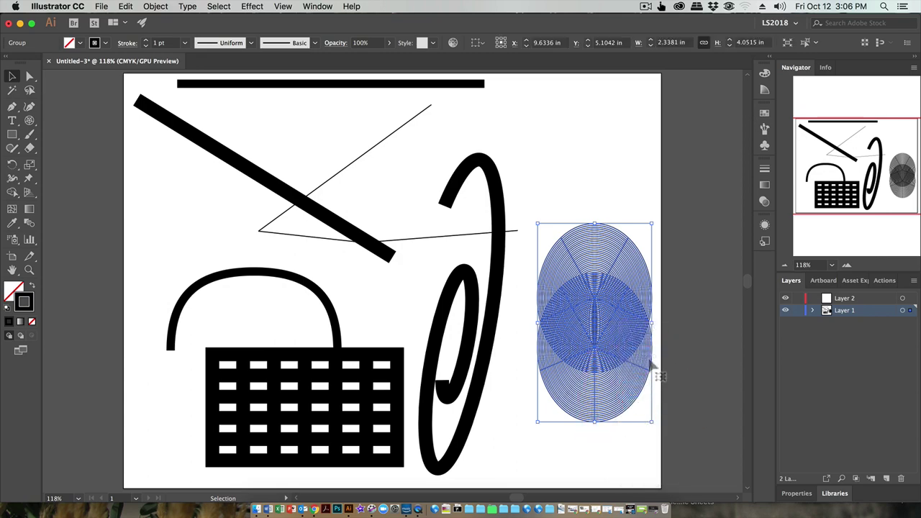
# - Move the grouped polar grids as one unit to test the grouping, keeping them beside the spiral
pyautogui.click(695, 274)
pyautogui.moveTo(590, 316); pyautogui.dragTo(609, 216)
pyautogui.click(627, 329)
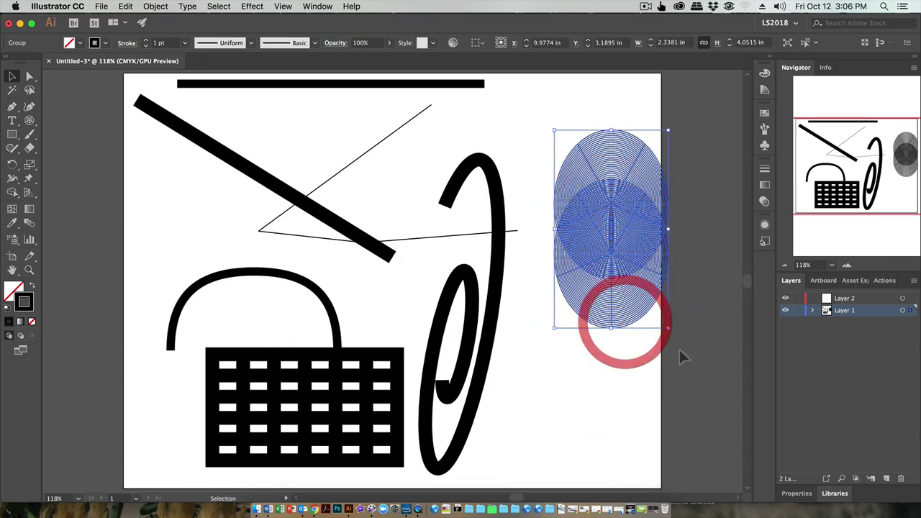
pyautogui.click(621, 315)
pyautogui.moveTo(609, 309); pyautogui.dragTo(597, 324)
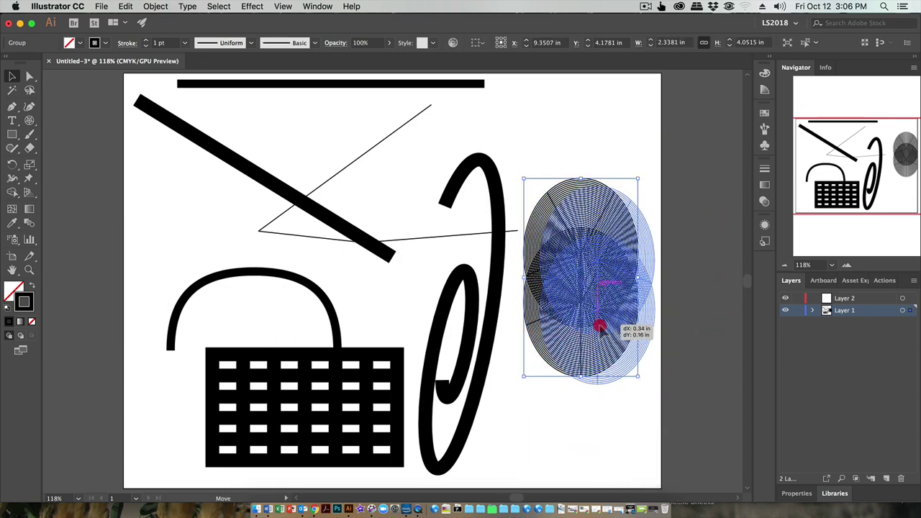
# - Ungroup the two polar grids and deselect them
pyautogui.rightClick(594, 326)
pyautogui.click(623, 418)
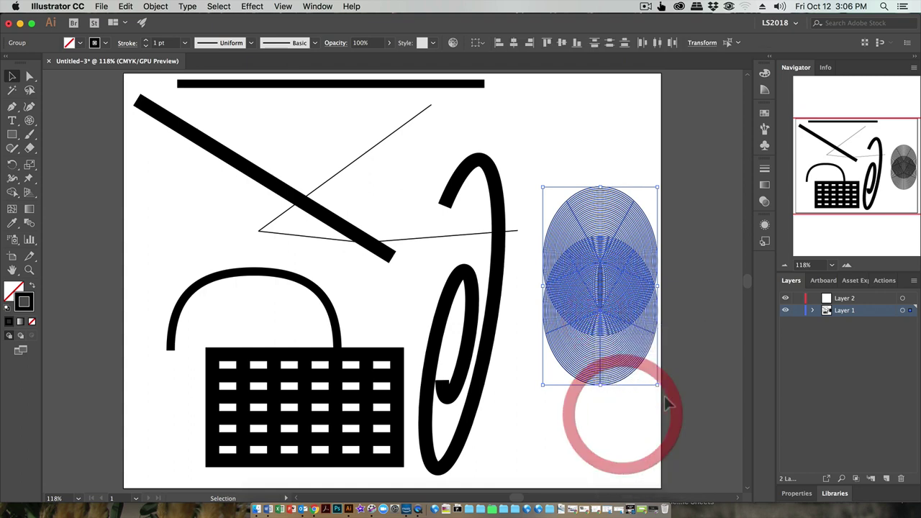
pyautogui.click(680, 250)
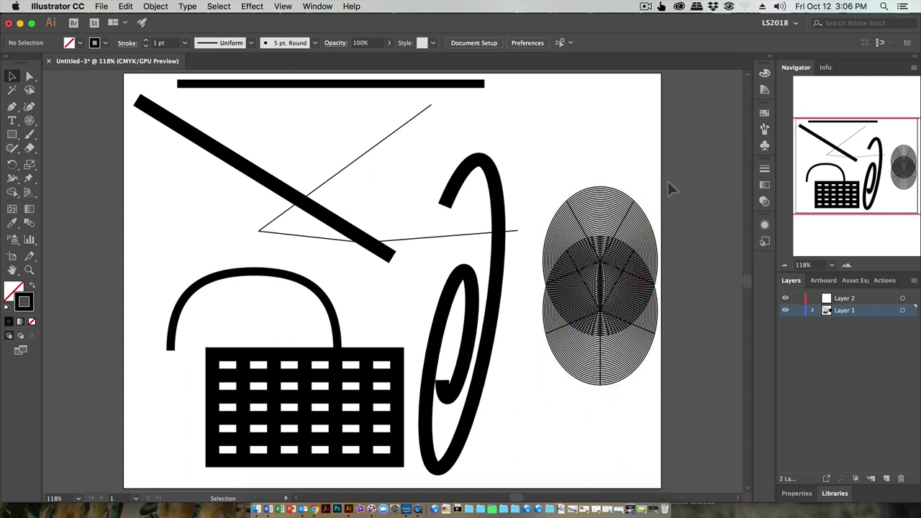
# - Select both ungrouped polar grids and move them together to the artboard's upper-right corner
pyautogui.moveTo(585, 381); pyautogui.dragTo(563, 447)
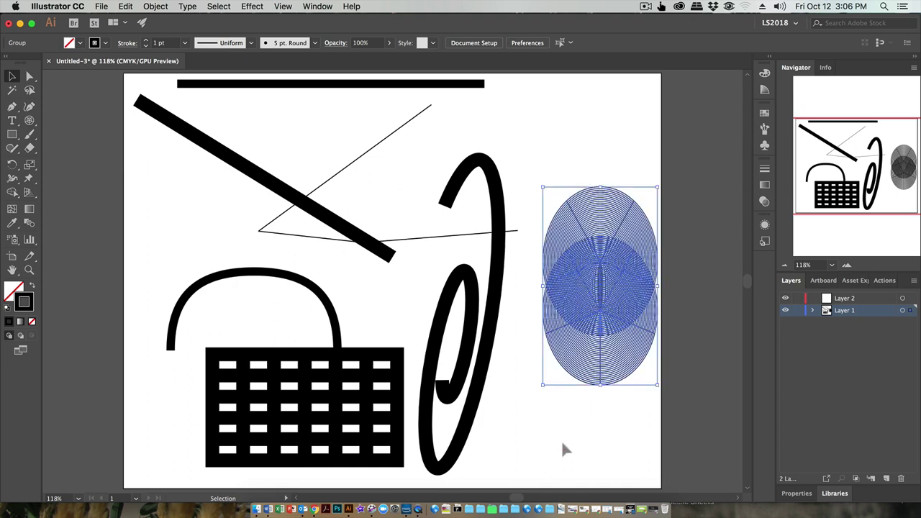
pyautogui.click(609, 297)
pyautogui.moveTo(608, 297); pyautogui.dragTo(617, 181)
pyautogui.click(703, 267)
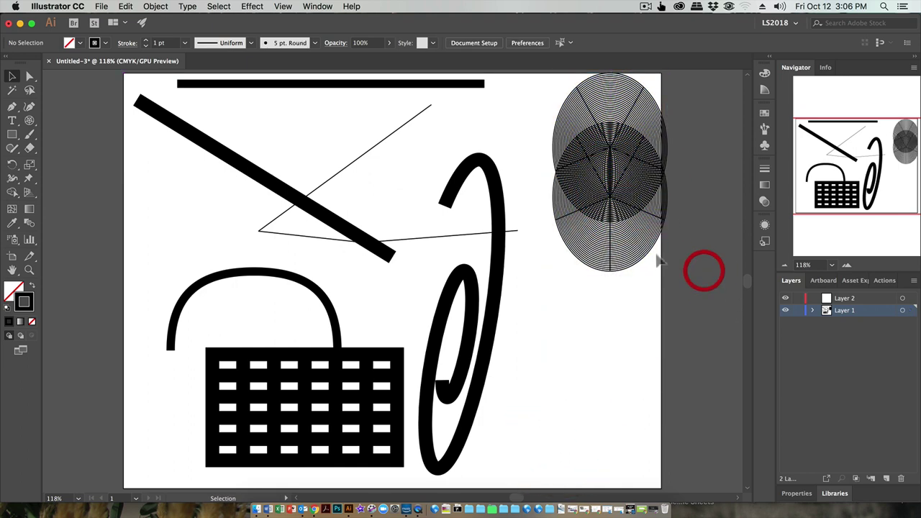
# - Try moving the lower polar grid down separately from the upper one, and undo the move
pyautogui.moveTo(630, 250); pyautogui.dragTo(621, 318)
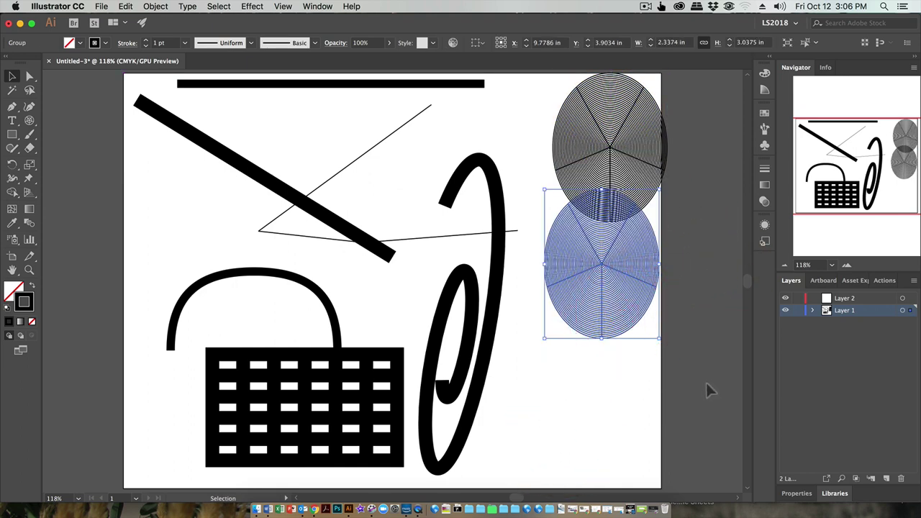
pyautogui.press('super+z')
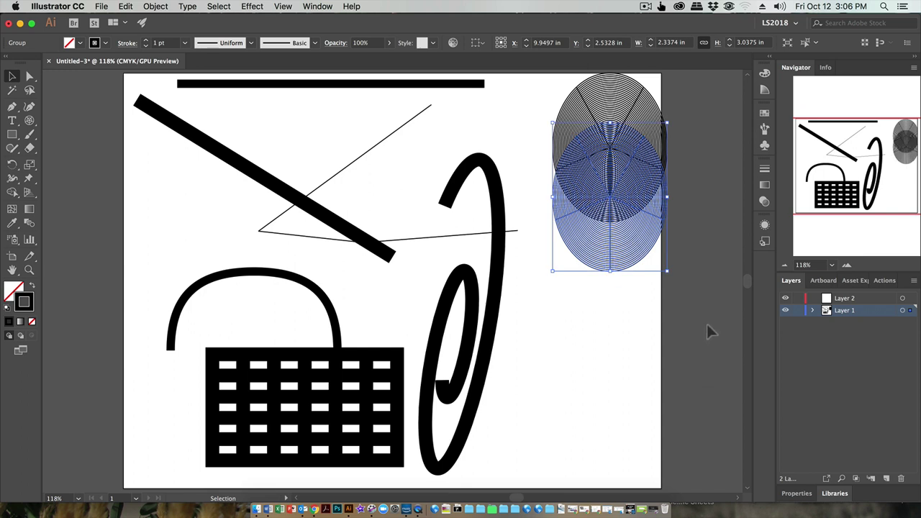
pyautogui.click(697, 321)
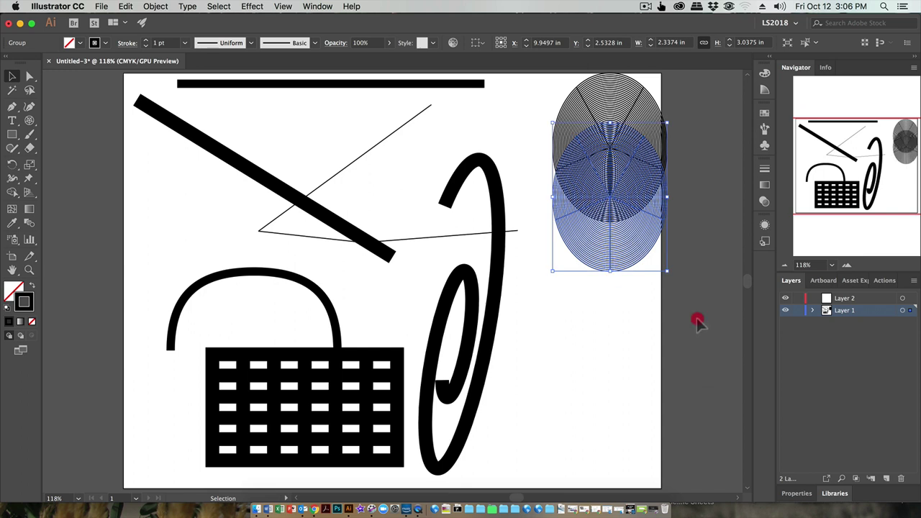